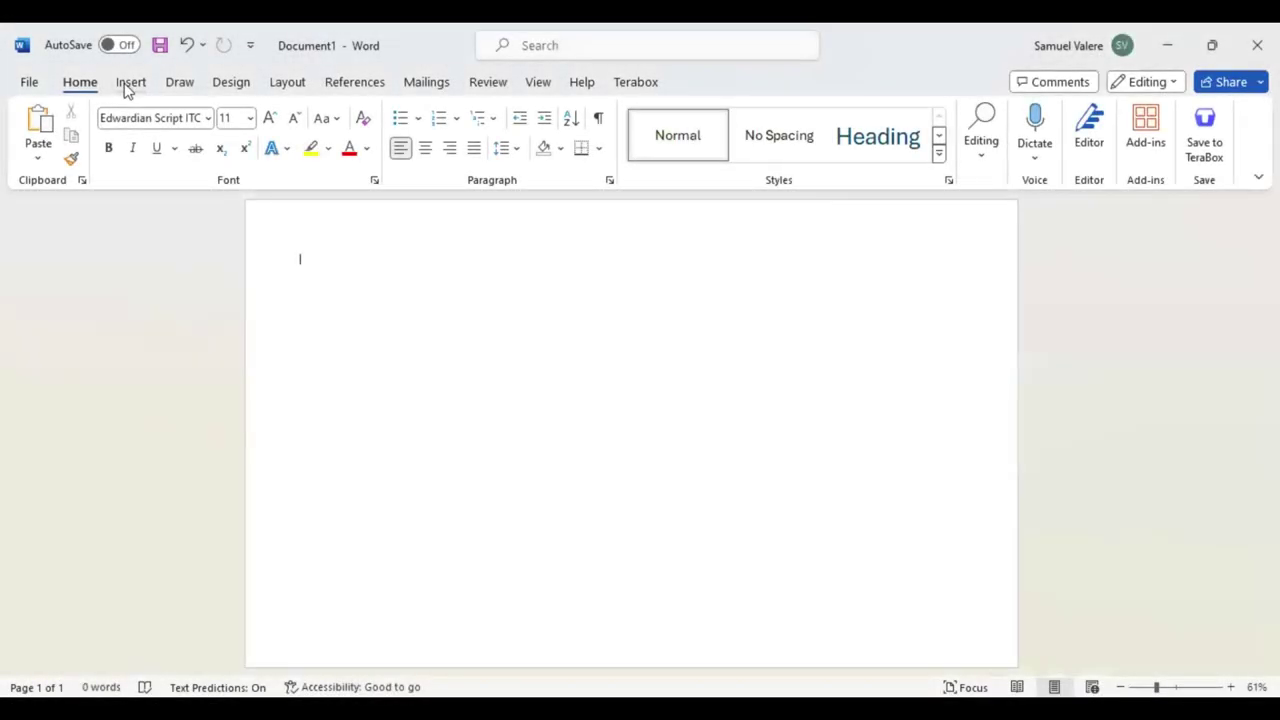
Draw a right triangle at the page's lower-left corner
{"action": "left_click", "coordinate": [127, 86]}
{"action": "left_click", "coordinate": [272, 112]}
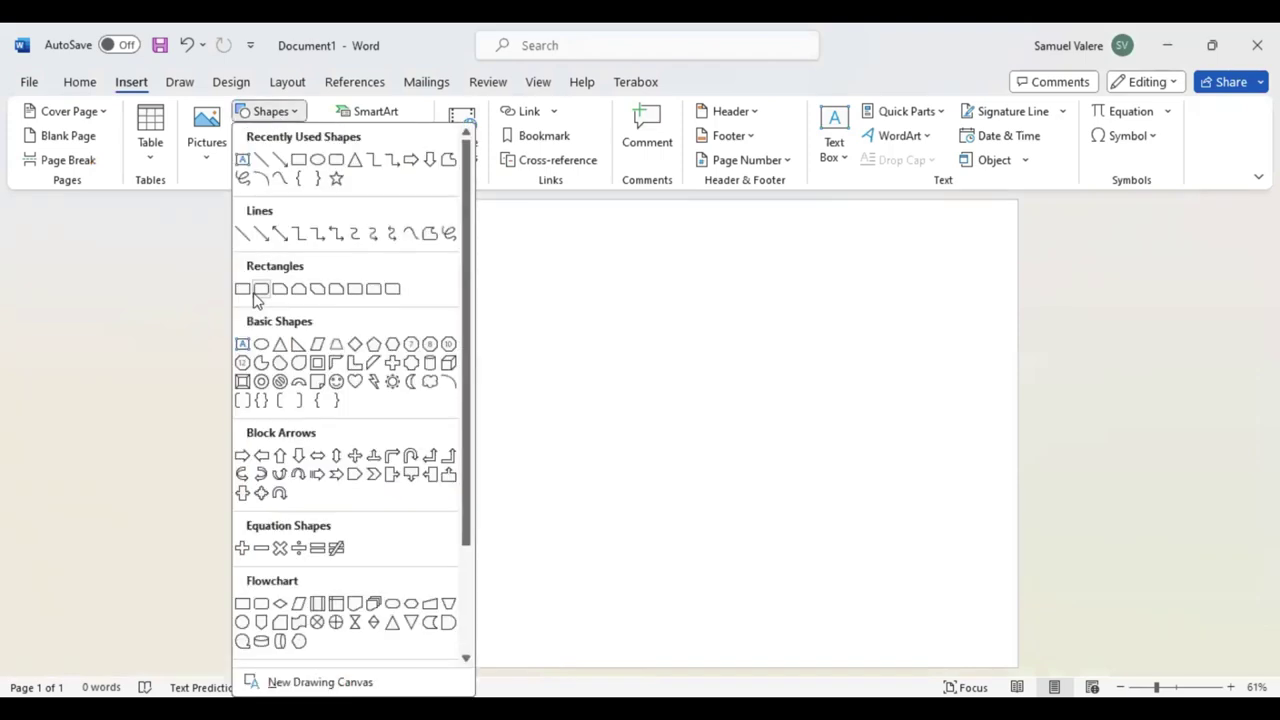
{"action": "left_click", "coordinate": [298, 346]}
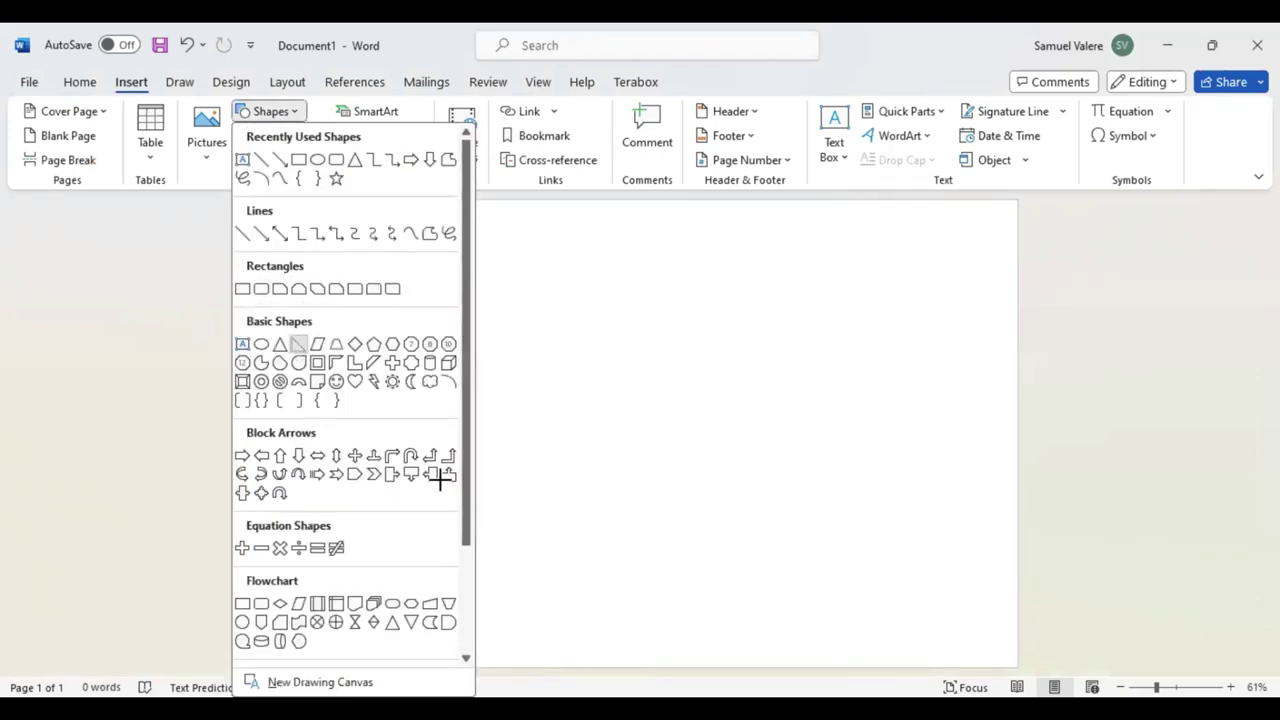
{"action": "mouse_move", "coordinate": [267, 467]}
{"action": "left_mouse_down"}
{"action": "mouse_move", "coordinate": [440, 643]}
{"action": "mouse_move", "coordinate": [488, 666]}
{"action": "left_mouse_up"}
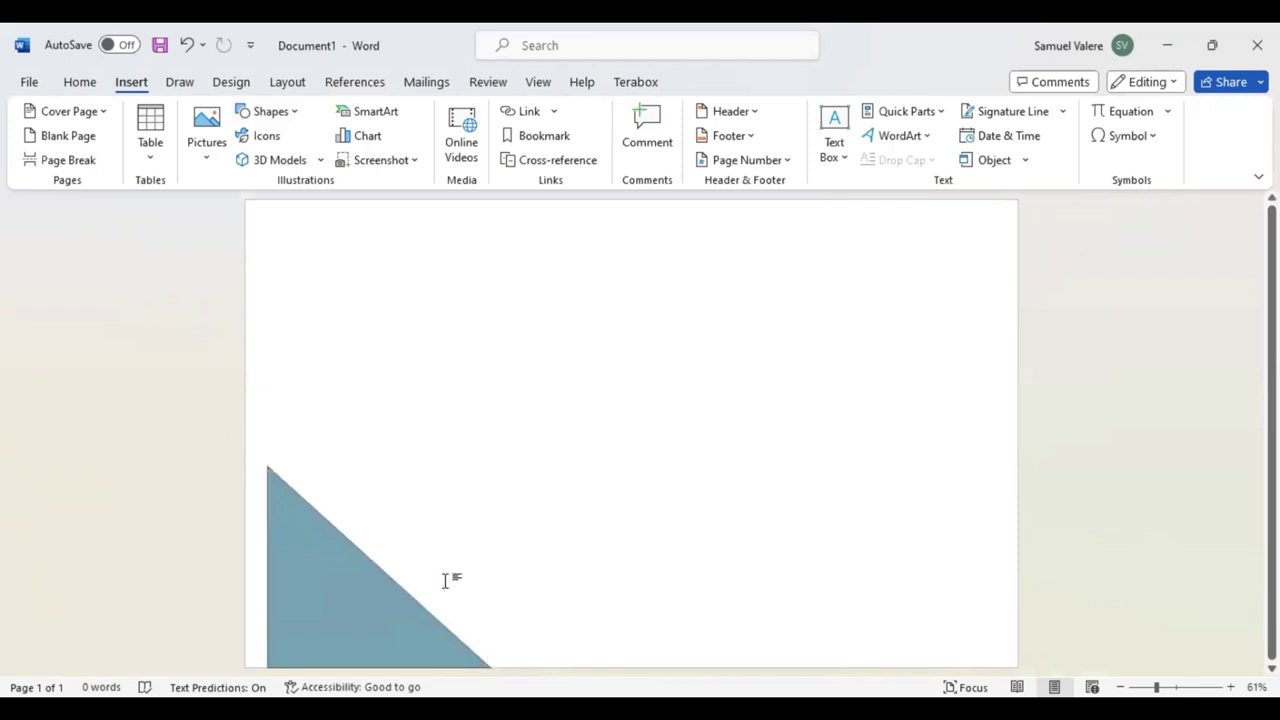
Resize the triangle to about 4.29" by 4.03" and push it flush against the left edge
{"action": "left_click_drag", "start_coordinate": [377, 463], "coordinate": [372, 437]}
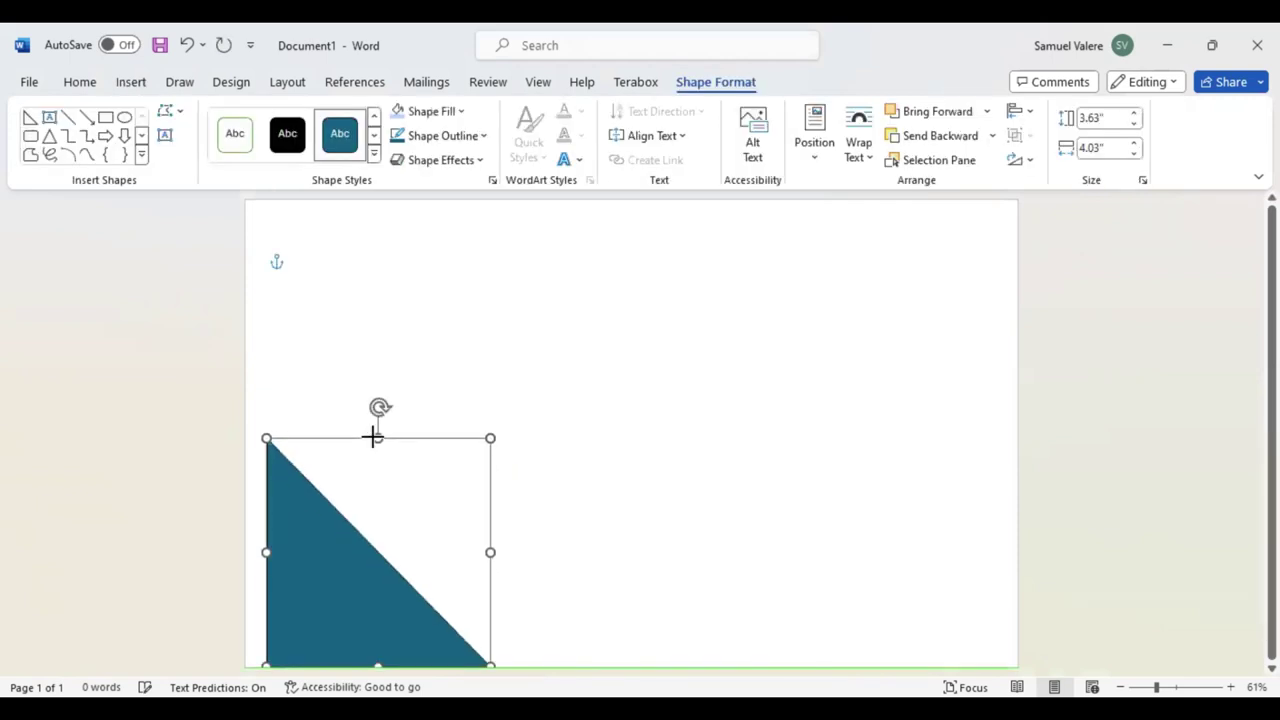
{"action": "left_click_drag", "start_coordinate": [300, 529], "coordinate": [289, 529]}
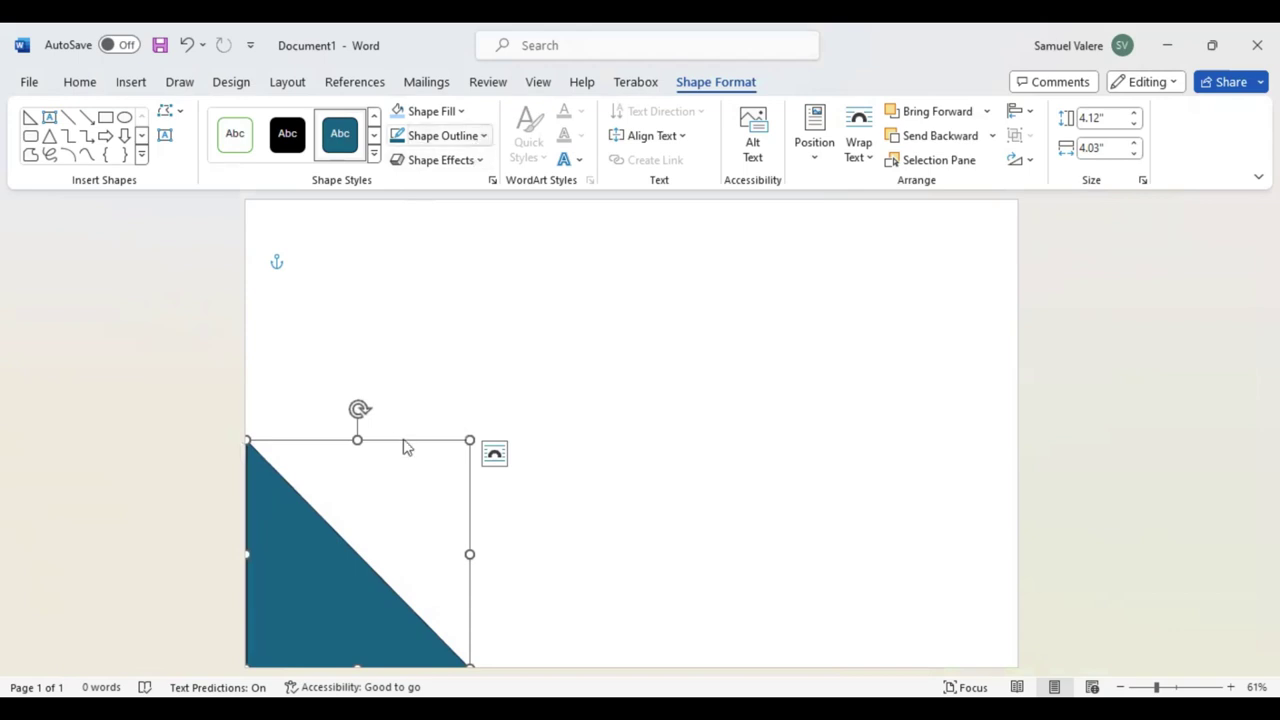
{"action": "left_click", "coordinate": [283, 580]}
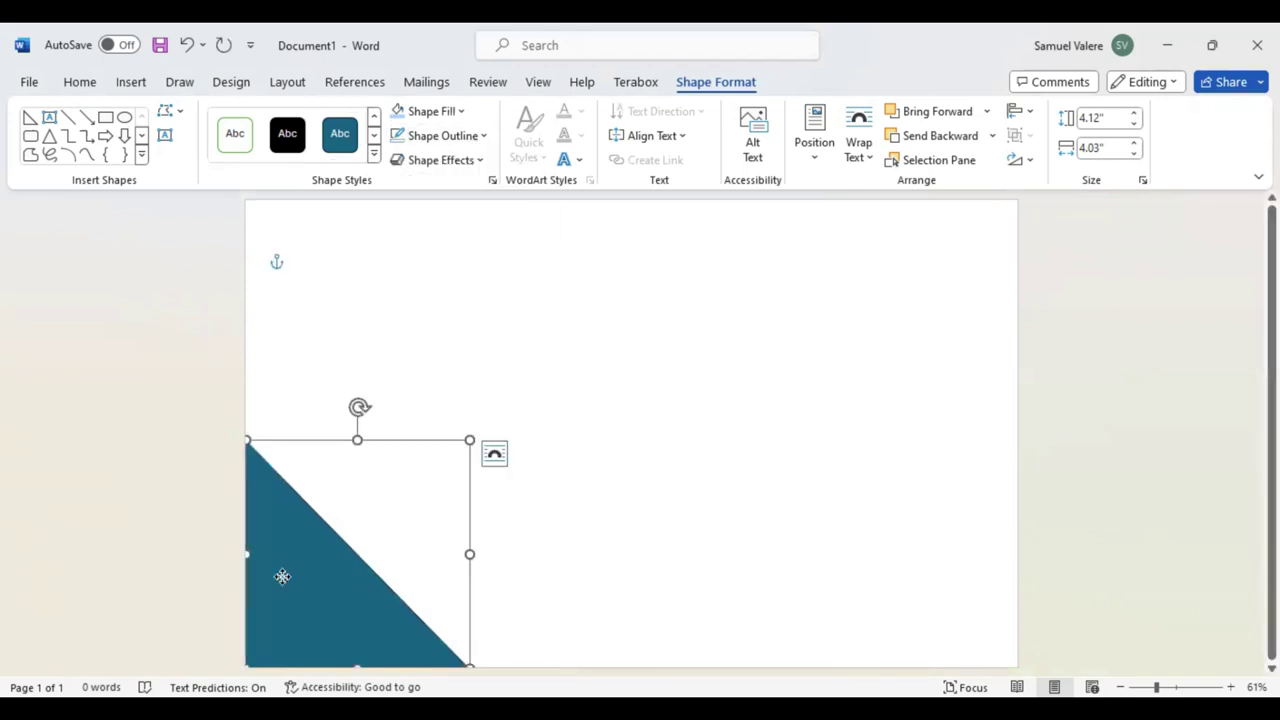
{"action": "left_click_drag", "start_coordinate": [283, 577], "coordinate": [275, 575]}
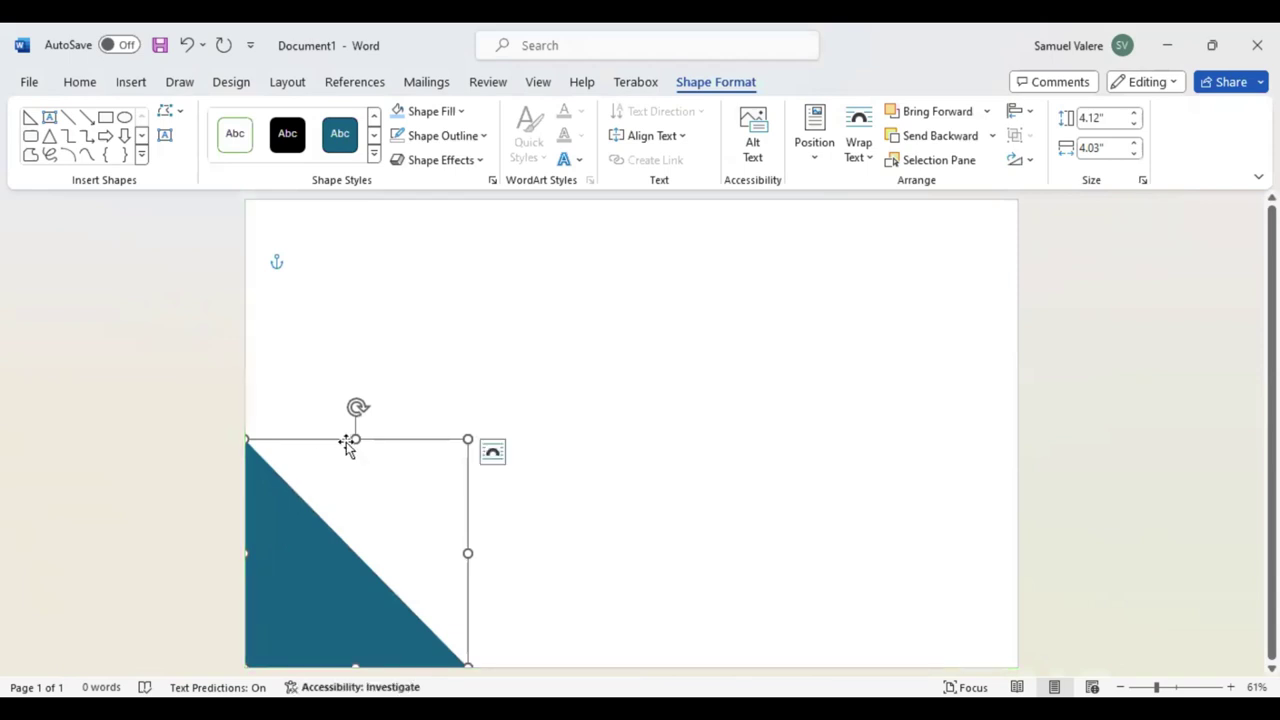
{"action": "left_click_drag", "start_coordinate": [355, 435], "coordinate": [356, 428]}
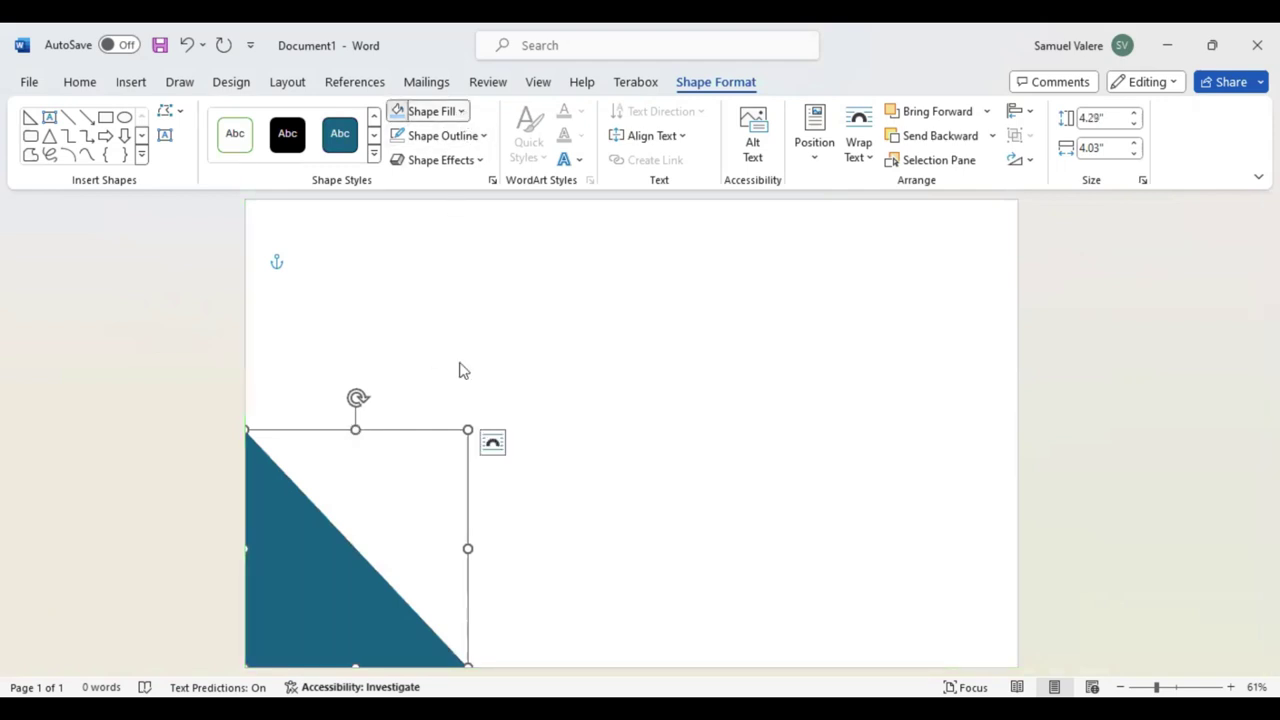
Fill the triangle lilac, align it to the left edge, and enlarge it up and right
{"action": "left_click", "coordinate": [461, 111]}
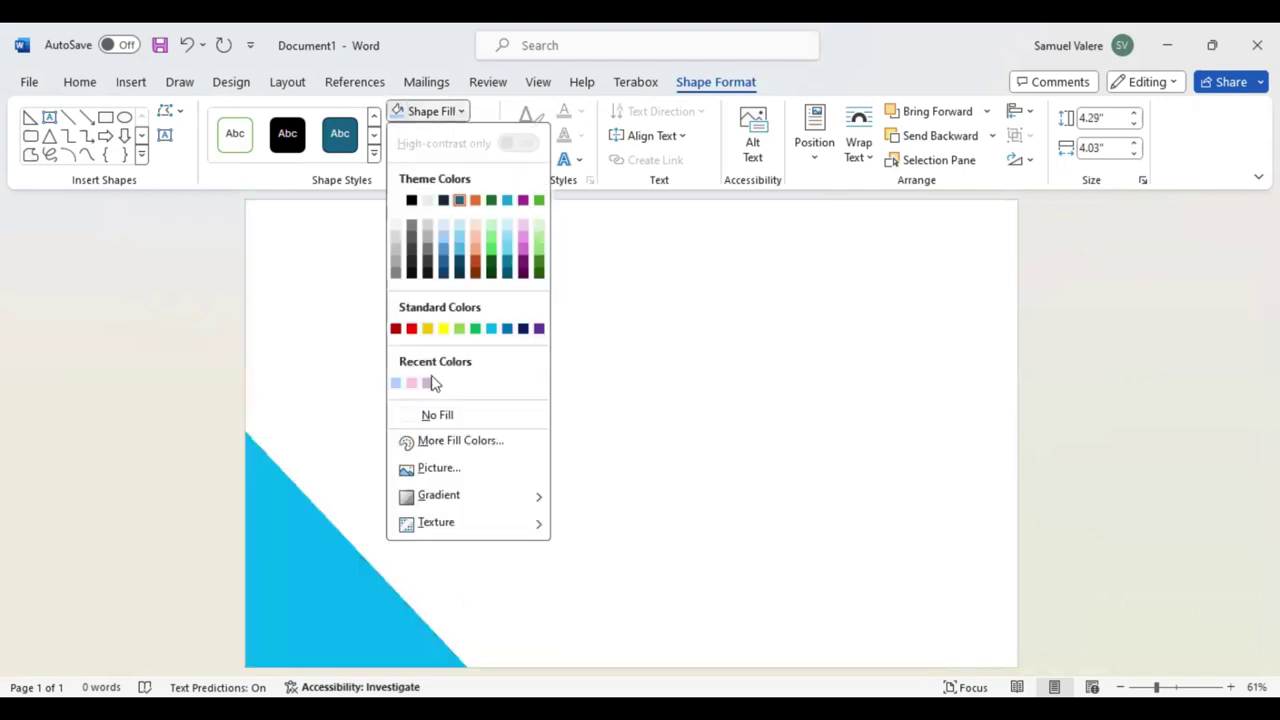
{"action": "left_click", "coordinate": [340, 520]}
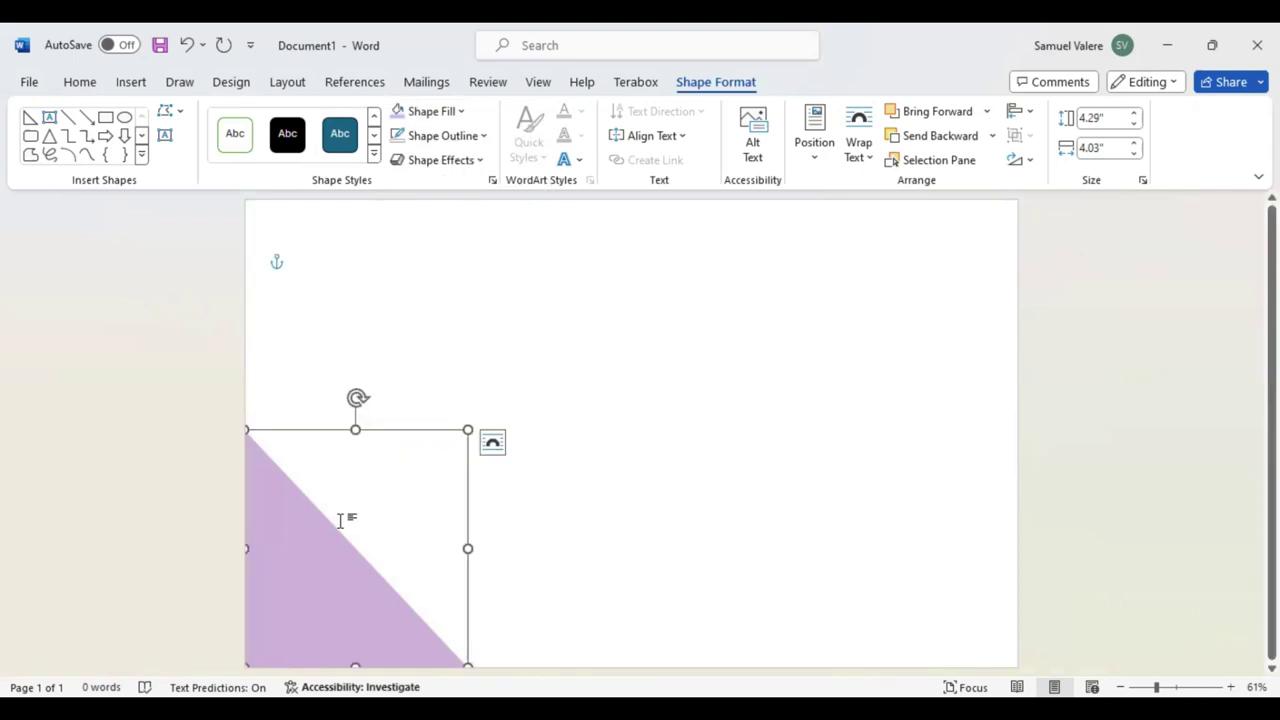
{"action": "left_click_drag", "start_coordinate": [337, 608], "coordinate": [323, 599]}
{"action": "left_click_drag", "start_coordinate": [468, 432], "coordinate": [481, 422]}
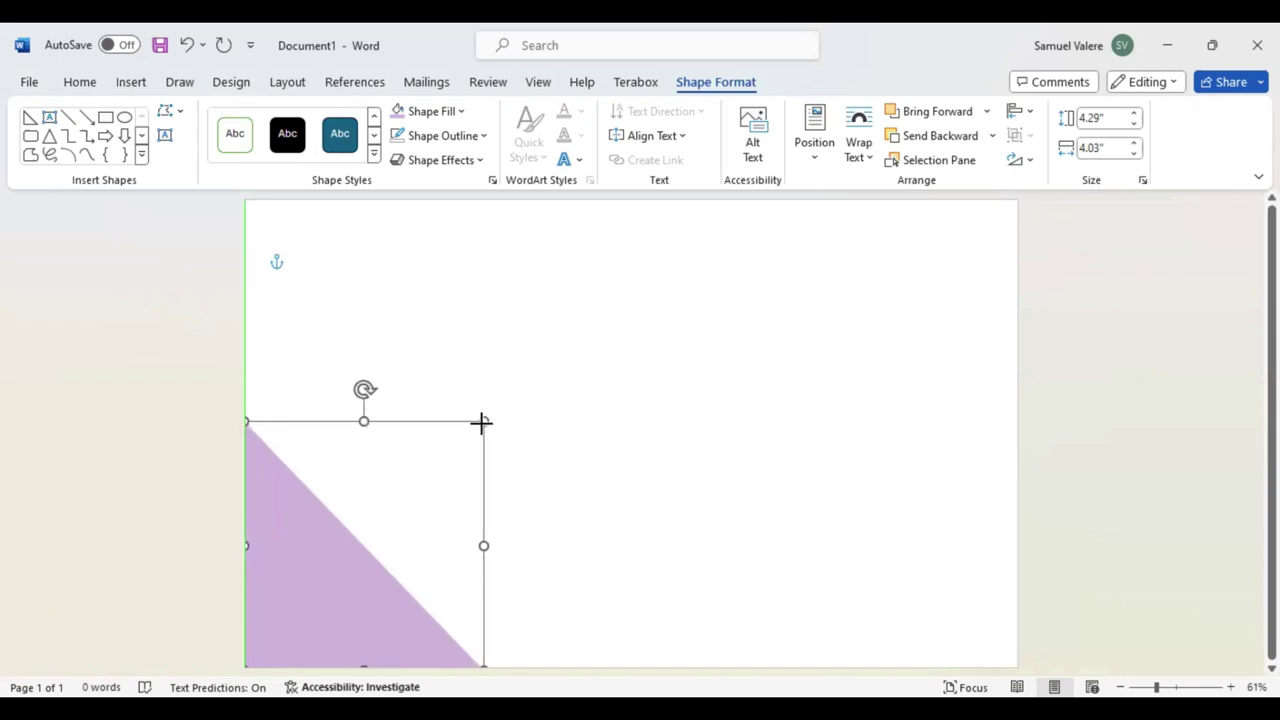
Fill the larger triangle light blue and send it behind the lilac one
{"action": "left_click", "coordinate": [465, 111]}
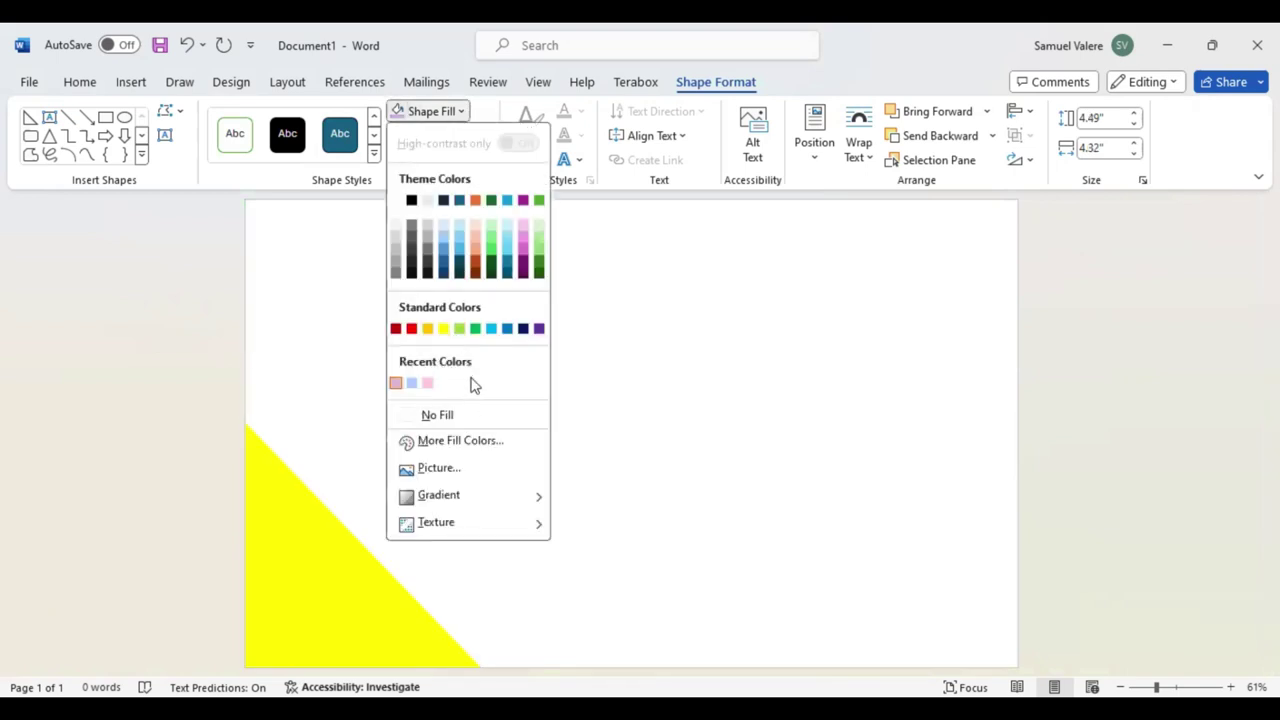
{"action": "left_click", "coordinate": [418, 390]}
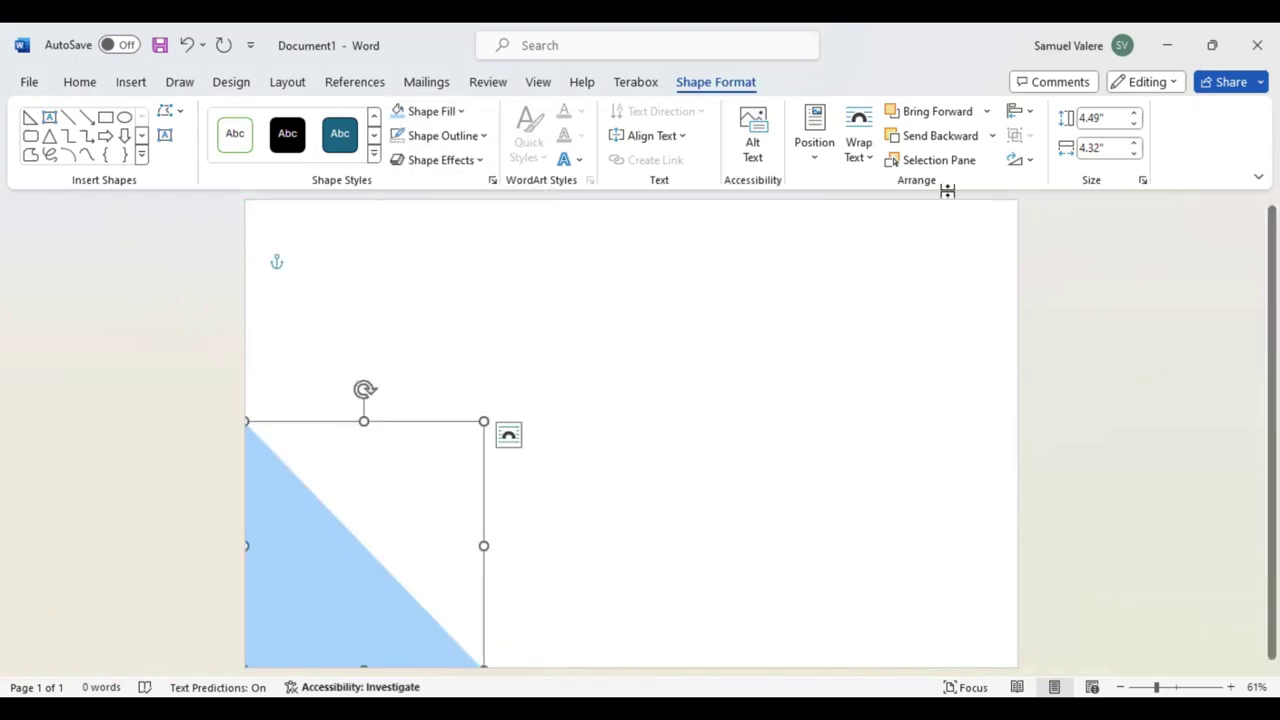
{"action": "left_click", "coordinate": [945, 135]}
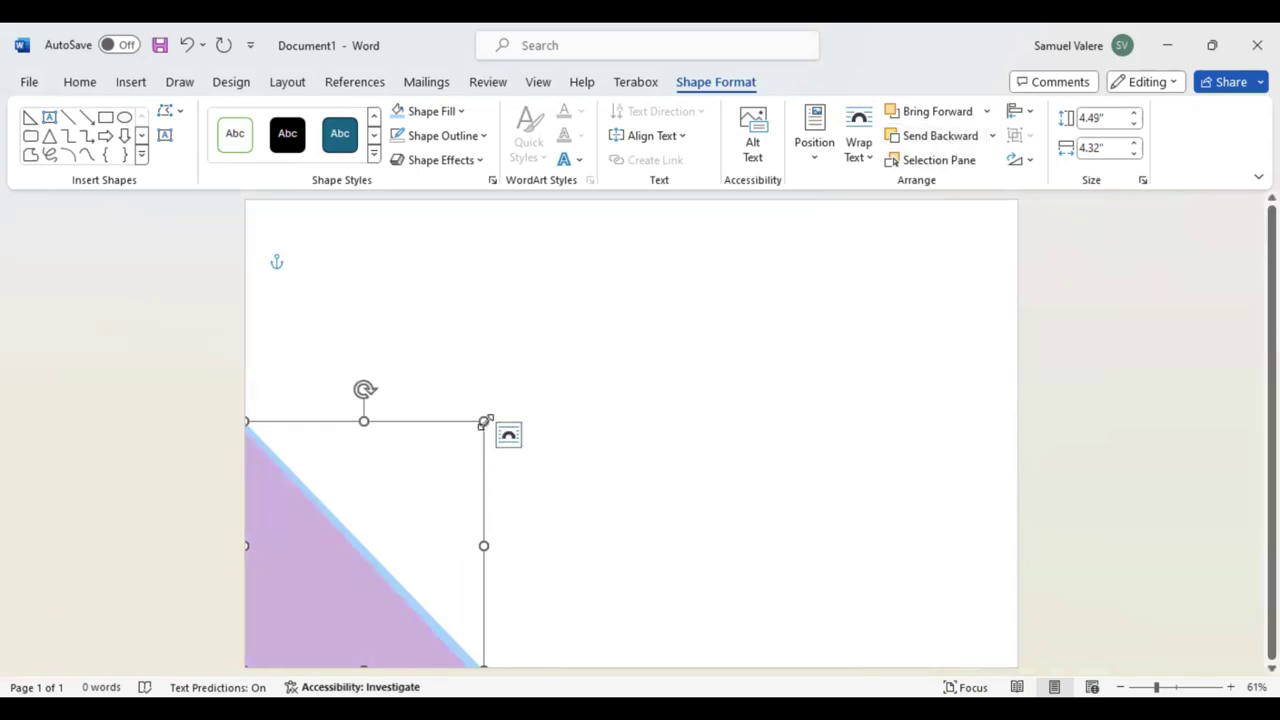
{"action": "left_click_drag", "start_coordinate": [483, 421], "coordinate": [478, 423]}
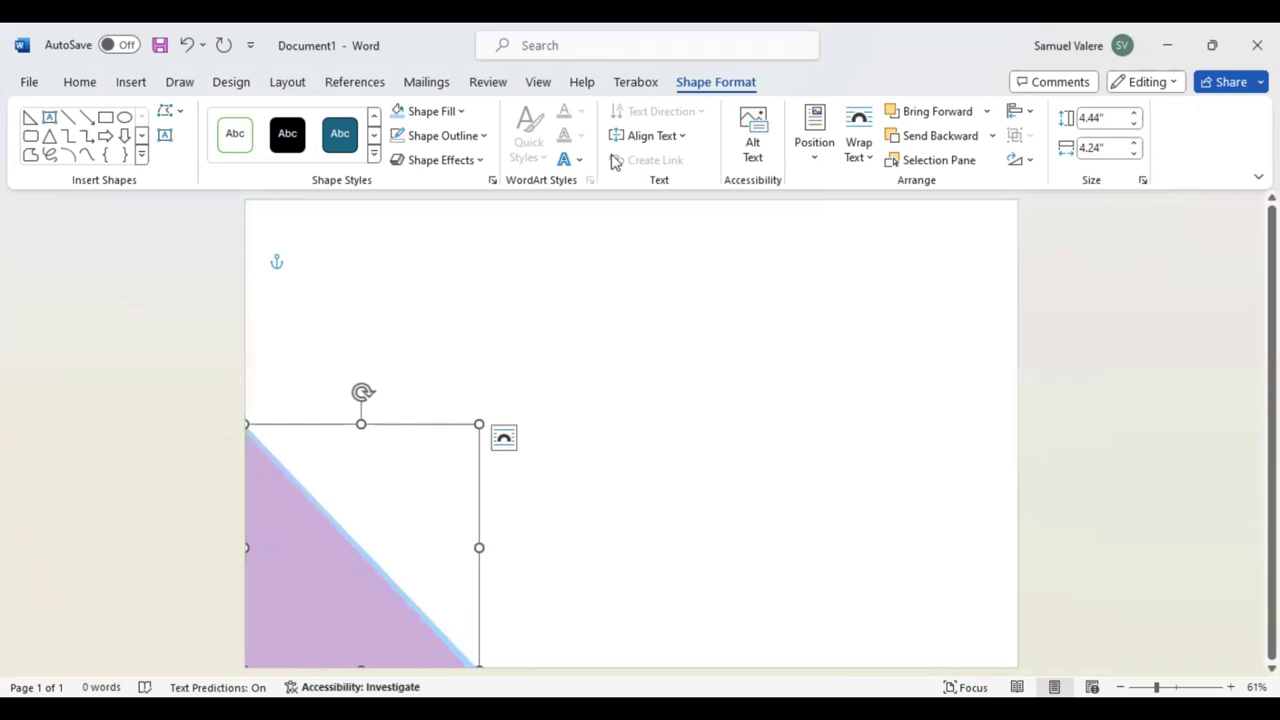
{"action": "left_click", "coordinate": [580, 363]}
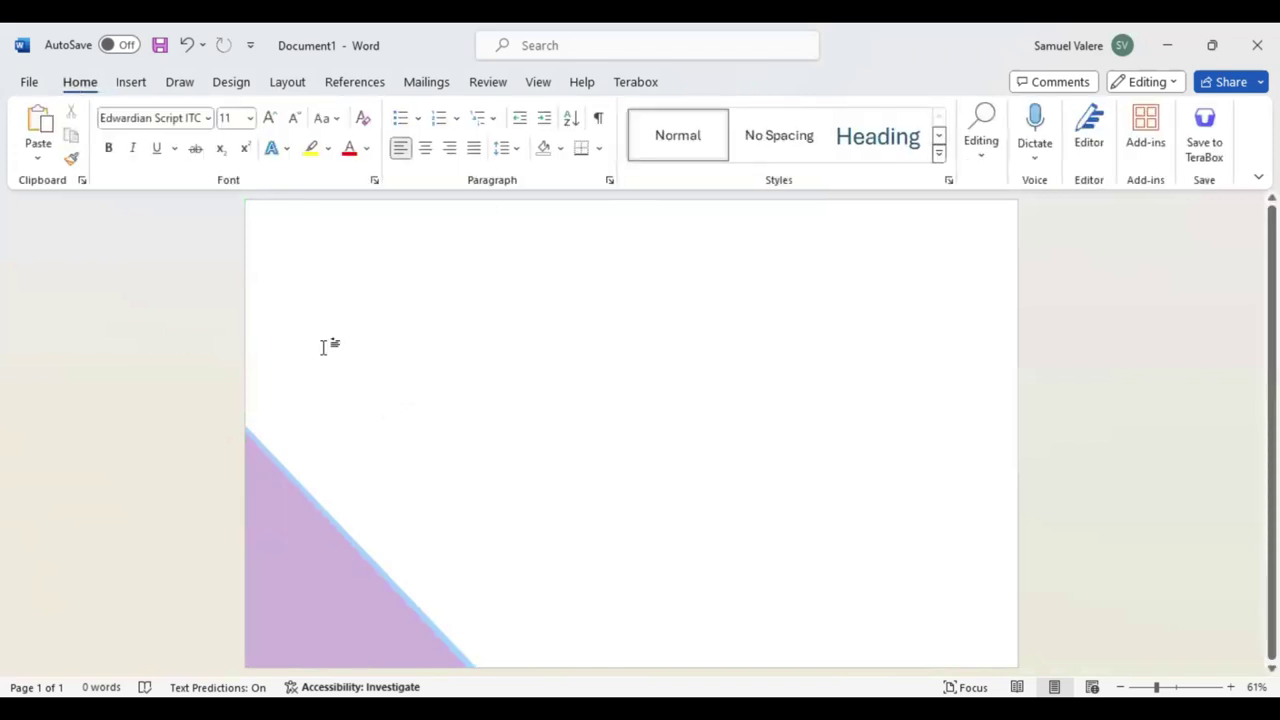
Draw a large isosceles triangle and rotate it 90° so its apex points right
{"action": "left_click", "coordinate": [131, 84]}
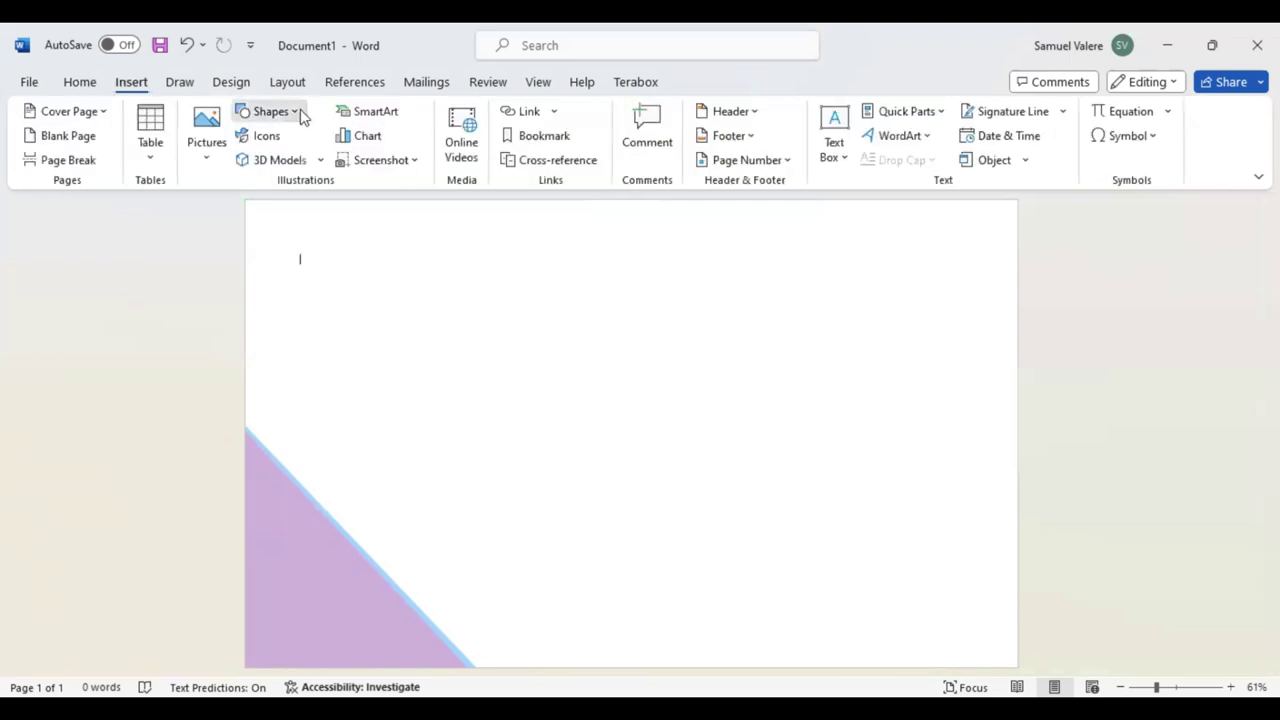
{"action": "left_click", "coordinate": [300, 109]}
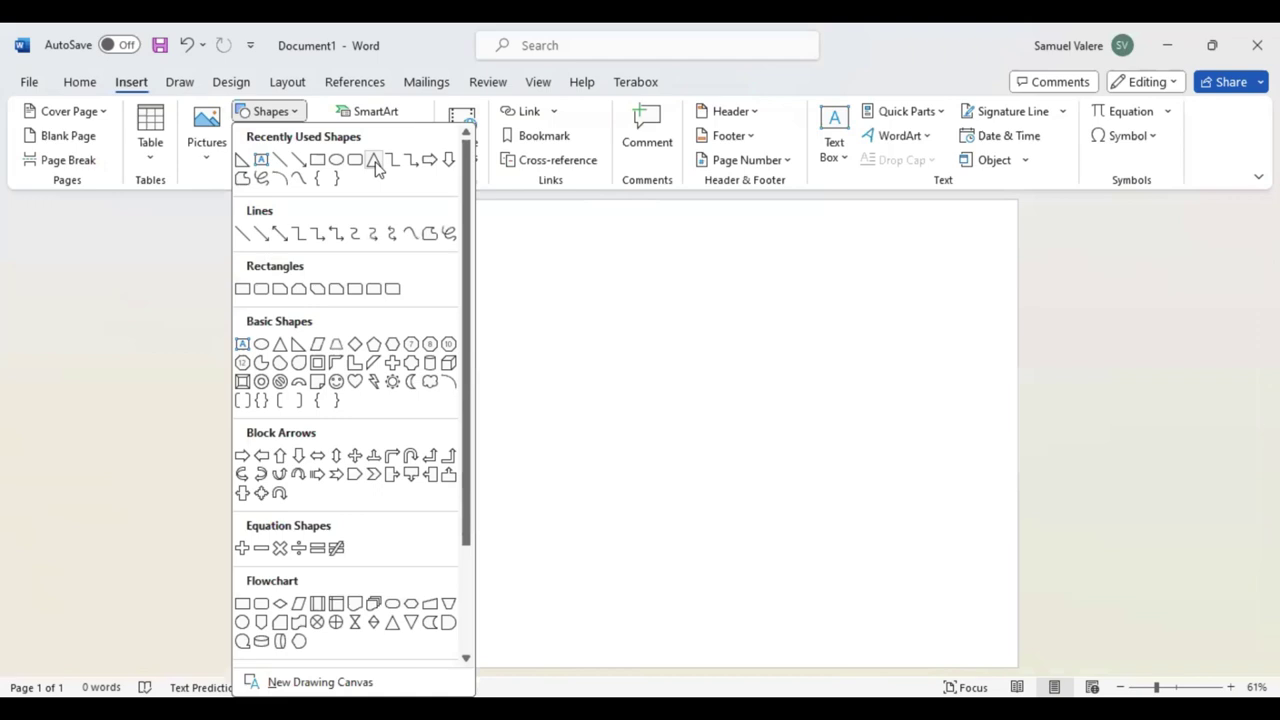
{"action": "left_click", "coordinate": [376, 165]}
{"action": "left_click_drag", "start_coordinate": [351, 294], "coordinate": [778, 562]}
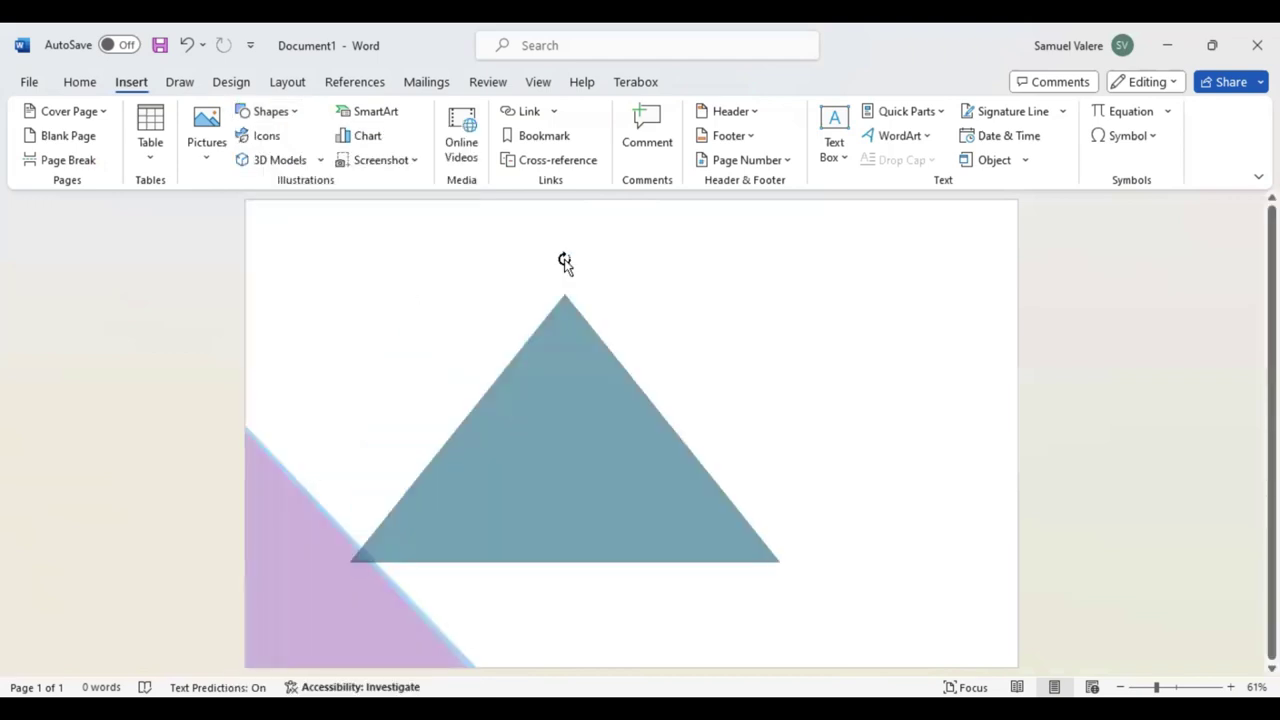
{"action": "mouse_move", "coordinate": [565, 262]}
{"action": "left_mouse_down"}
{"action": "mouse_move", "coordinate": [718, 436]}
{"action": "mouse_move", "coordinate": [718, 422]}
{"action": "left_mouse_up"}
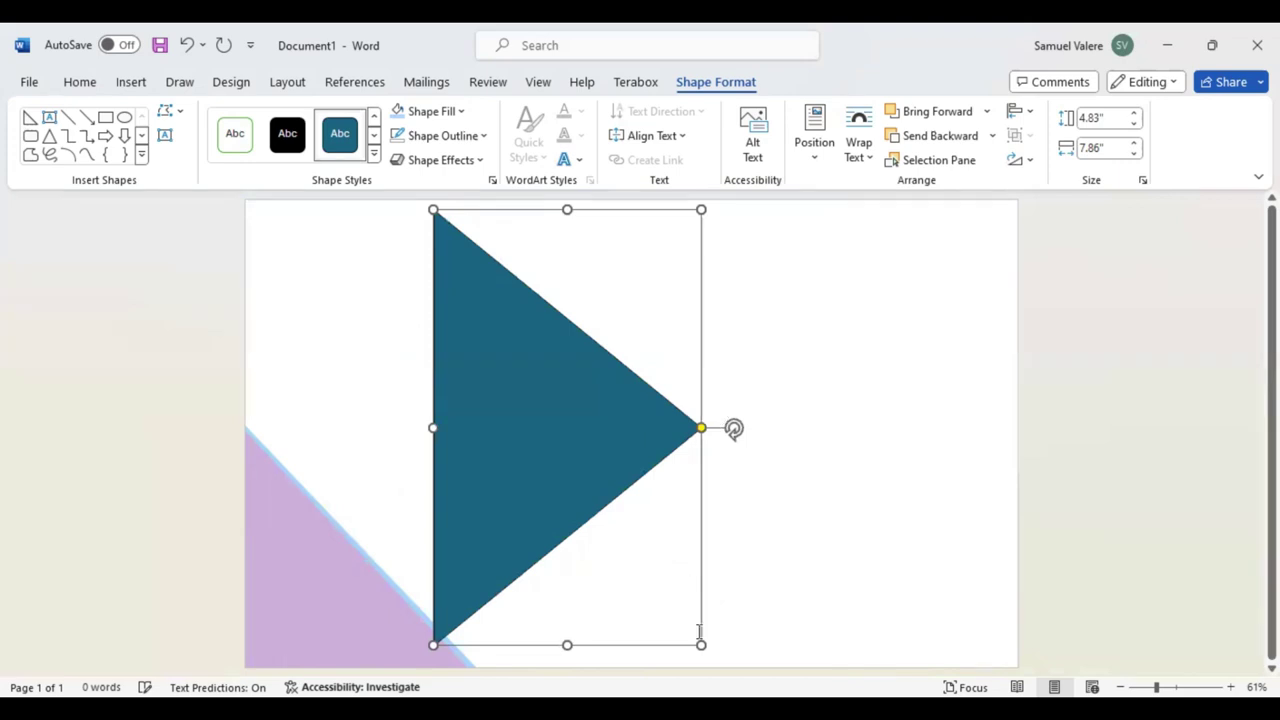
Resize the triangle to 4.89" by 7.79" and move it to the page's top-left edge
{"action": "left_click_drag", "start_coordinate": [700, 640], "coordinate": [686, 574]}
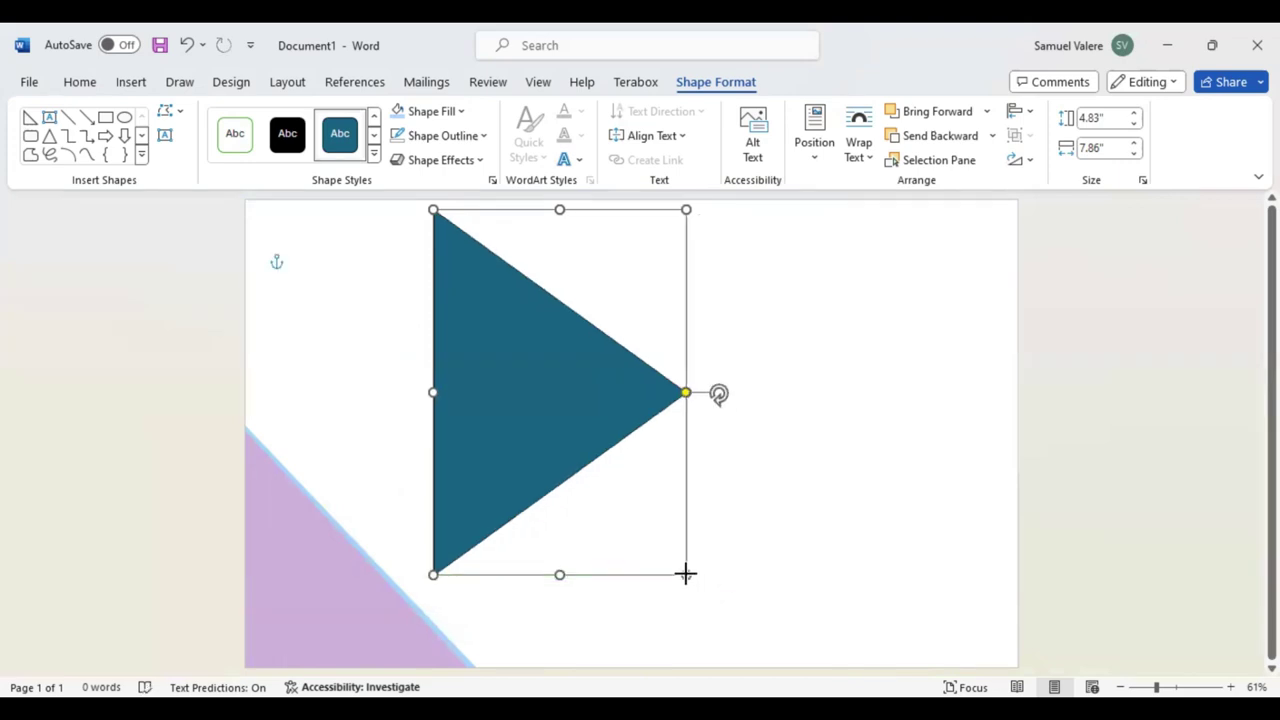
{"action": "left_click_drag", "start_coordinate": [514, 424], "coordinate": [326, 366]}
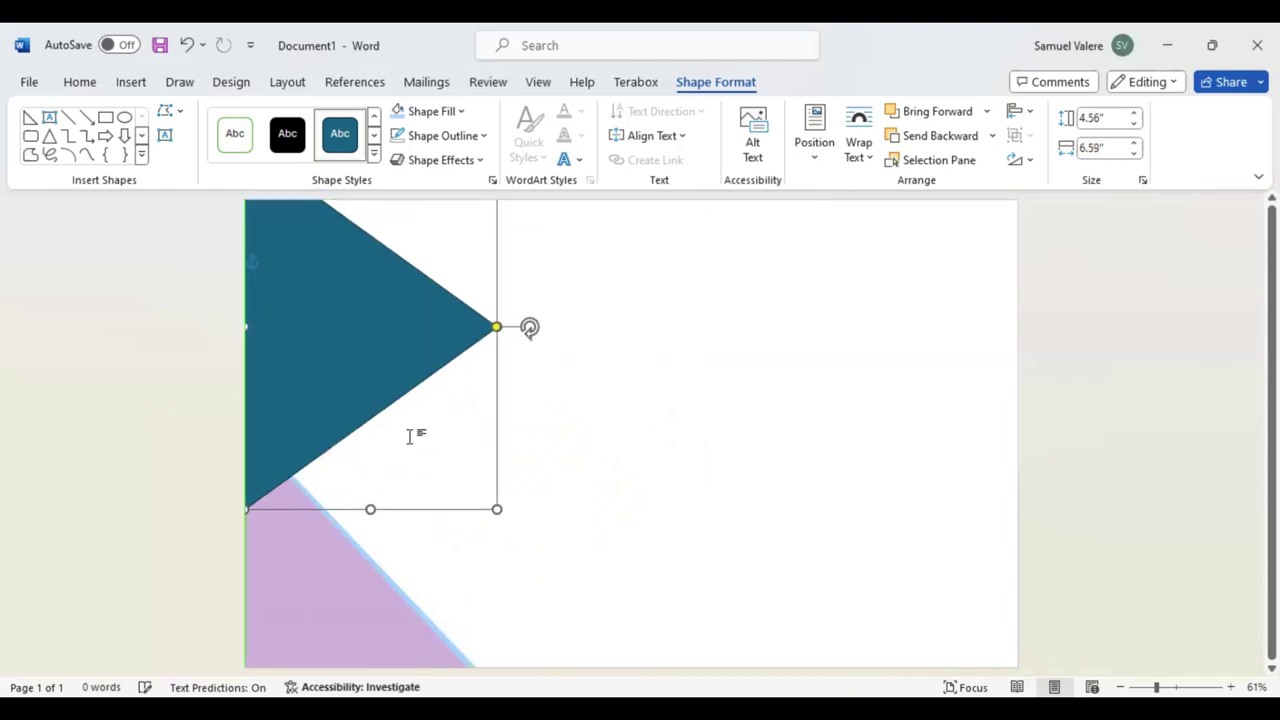
{"action": "left_click_drag", "start_coordinate": [497, 509], "coordinate": [546, 571]}
{"action": "mouse_move", "coordinate": [249, 360]}
{"action": "left_mouse_down"}
{"action": "mouse_move", "coordinate": [310, 351]}
{"action": "mouse_move", "coordinate": [248, 357]}
{"action": "left_mouse_up"}
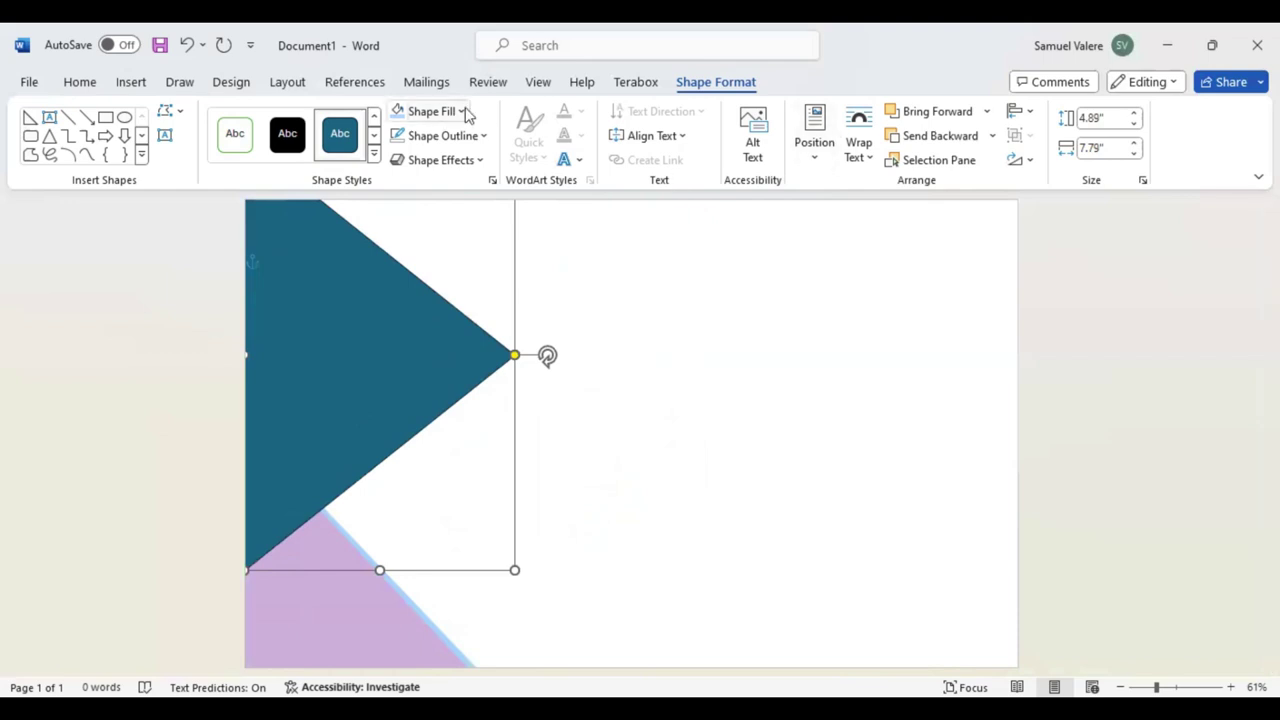
Fill the right-pointing triangle lavender with no outline, send it backward, and realign it to the left edge
{"action": "left_click", "coordinate": [431, 111]}
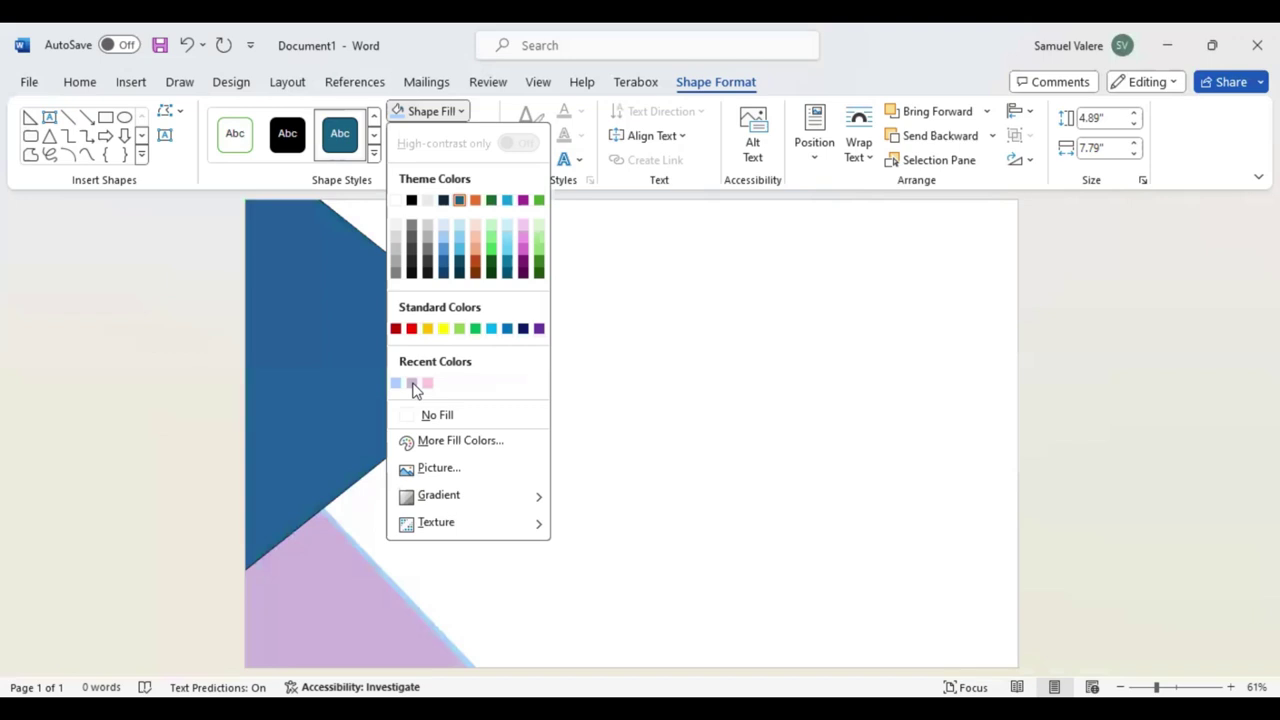
{"action": "left_click", "coordinate": [411, 384]}
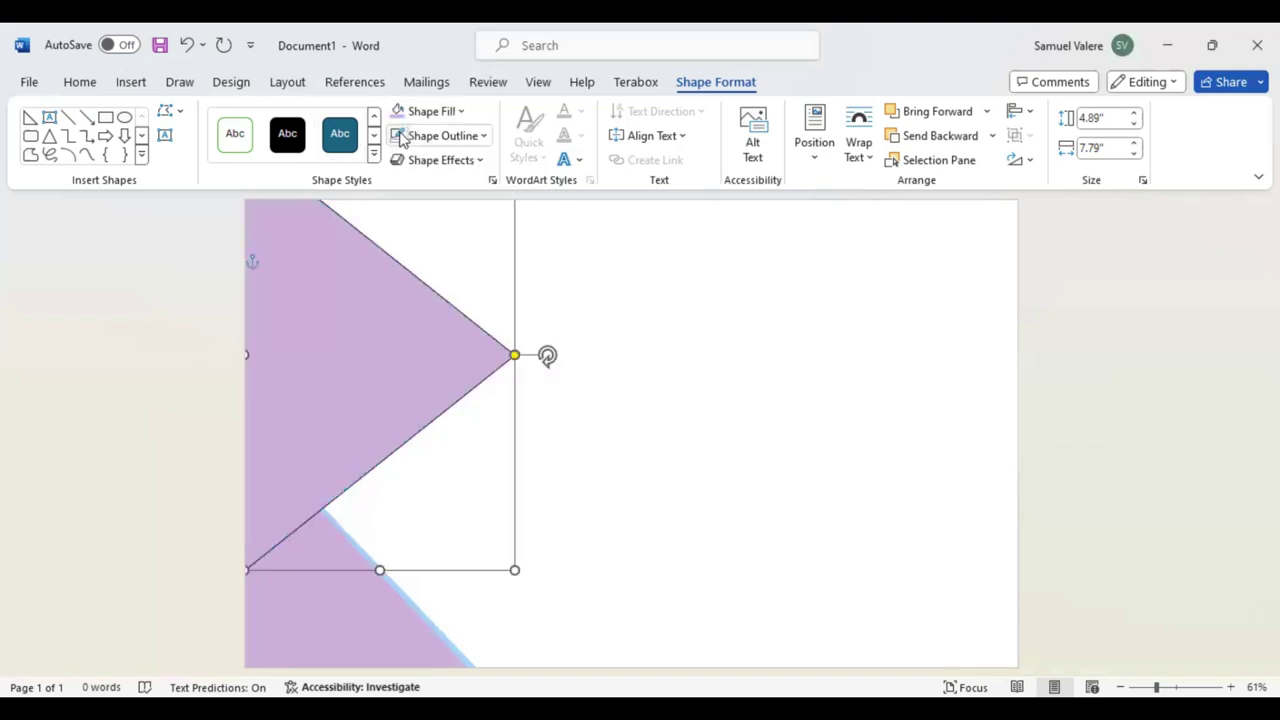
{"action": "left_click", "coordinate": [400, 138]}
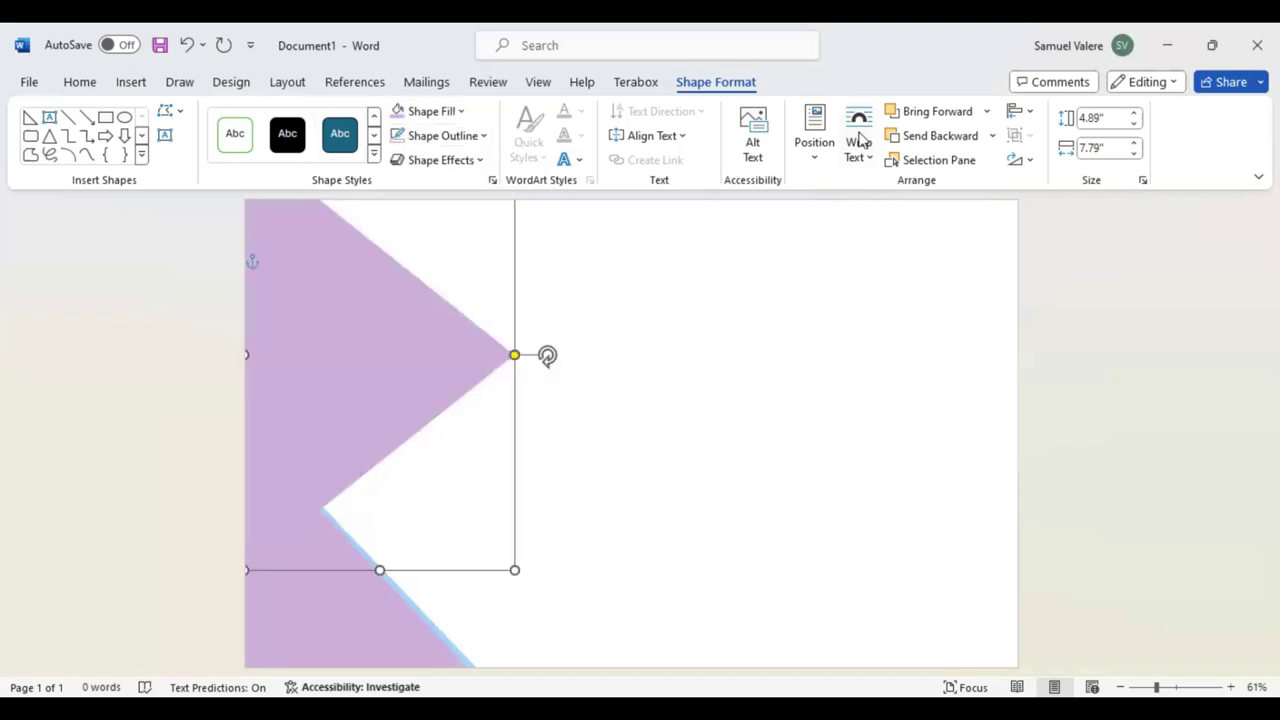
{"action": "left_click", "coordinate": [930, 137]}
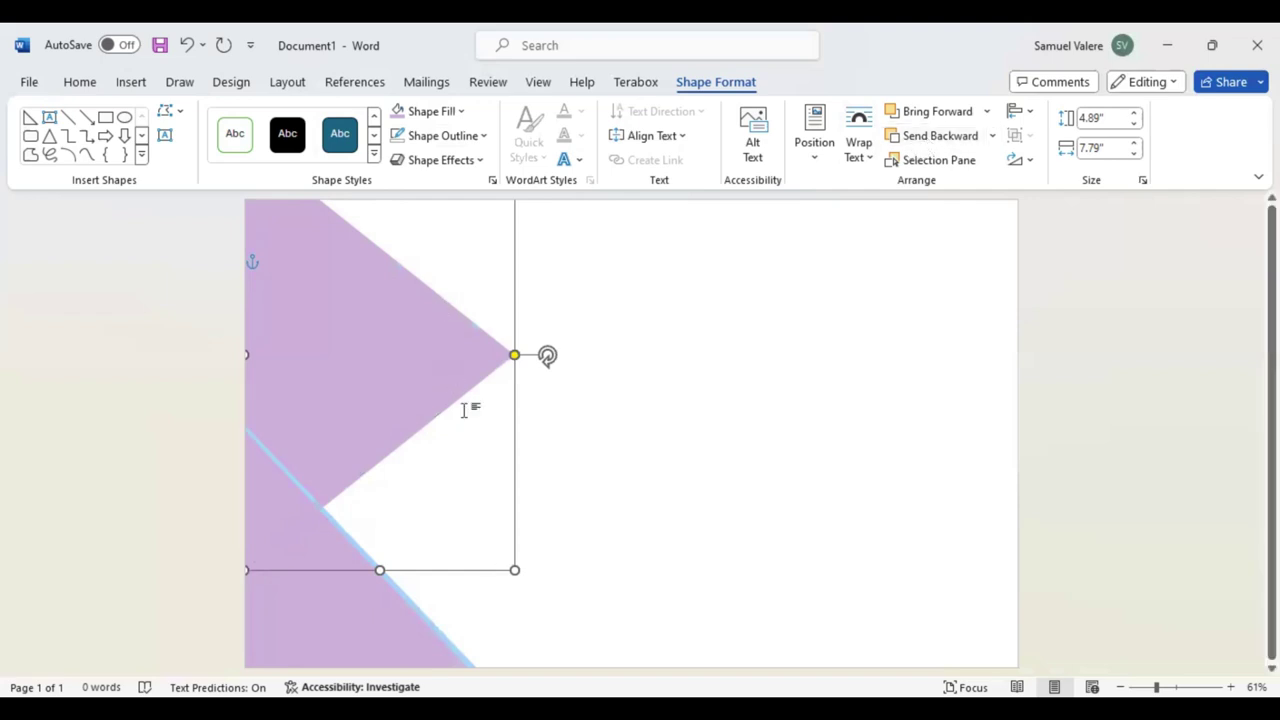
{"action": "left_click_drag", "start_coordinate": [451, 406], "coordinate": [456, 415]}
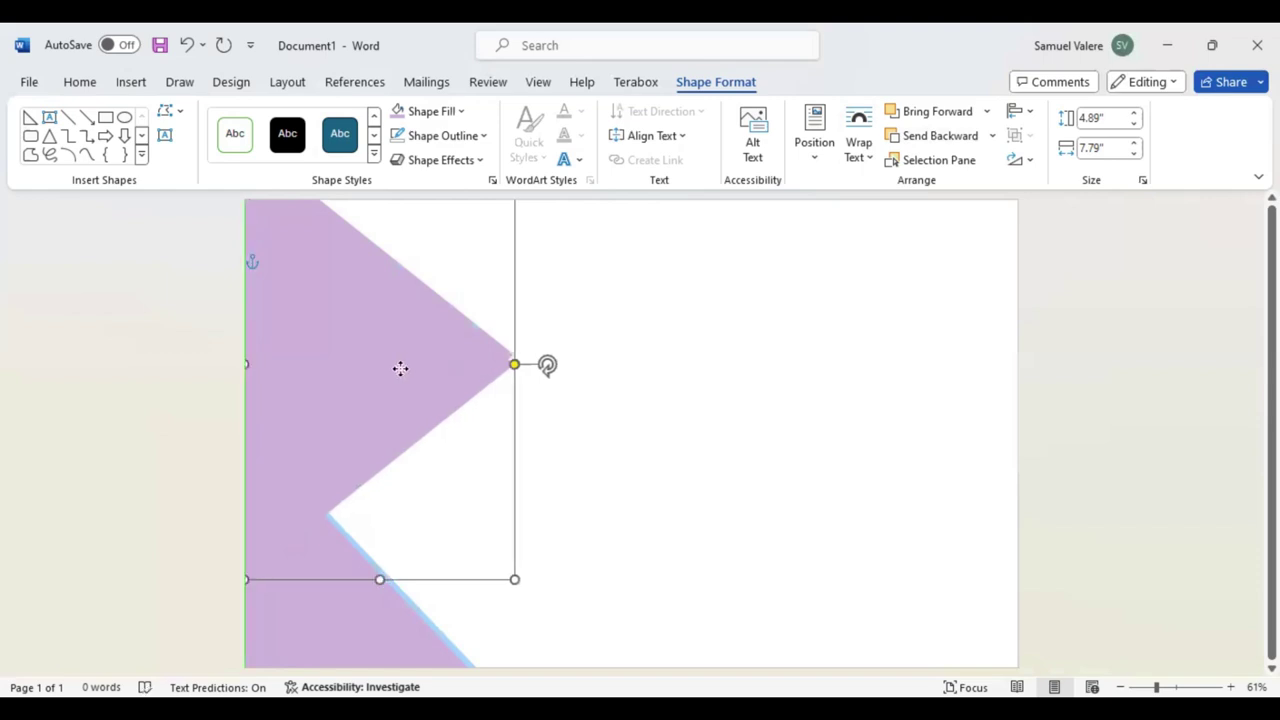
{"action": "left_click_drag", "start_coordinate": [402, 369], "coordinate": [402, 359]}
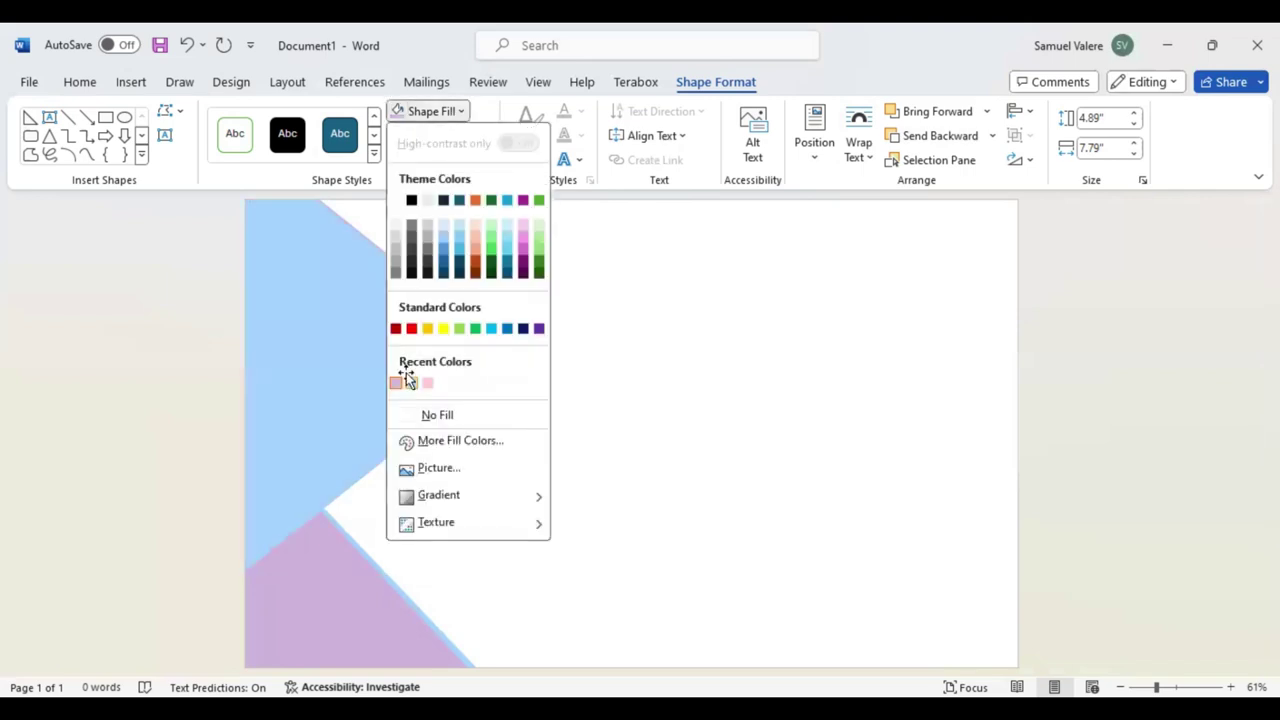
Fill the triangle light blue and stretch its left side to the page edge
{"action": "left_click", "coordinate": [405, 377]}
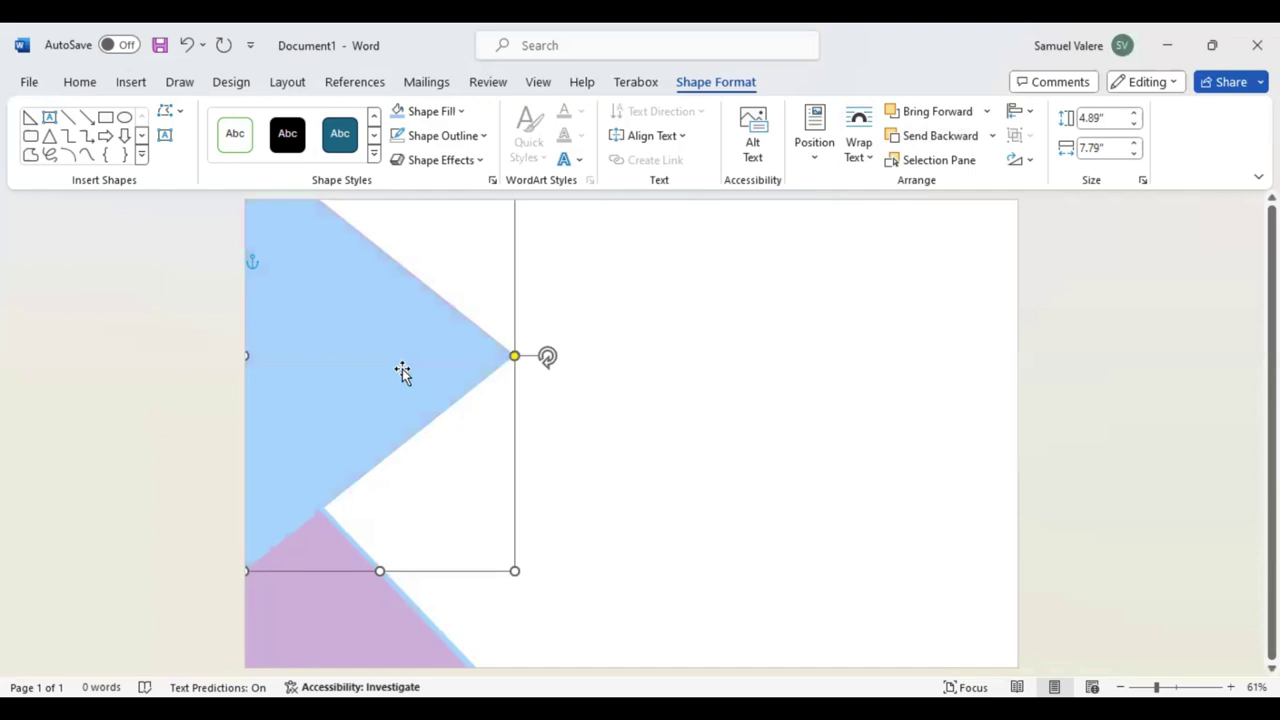
{"action": "key", "text": "Right"}
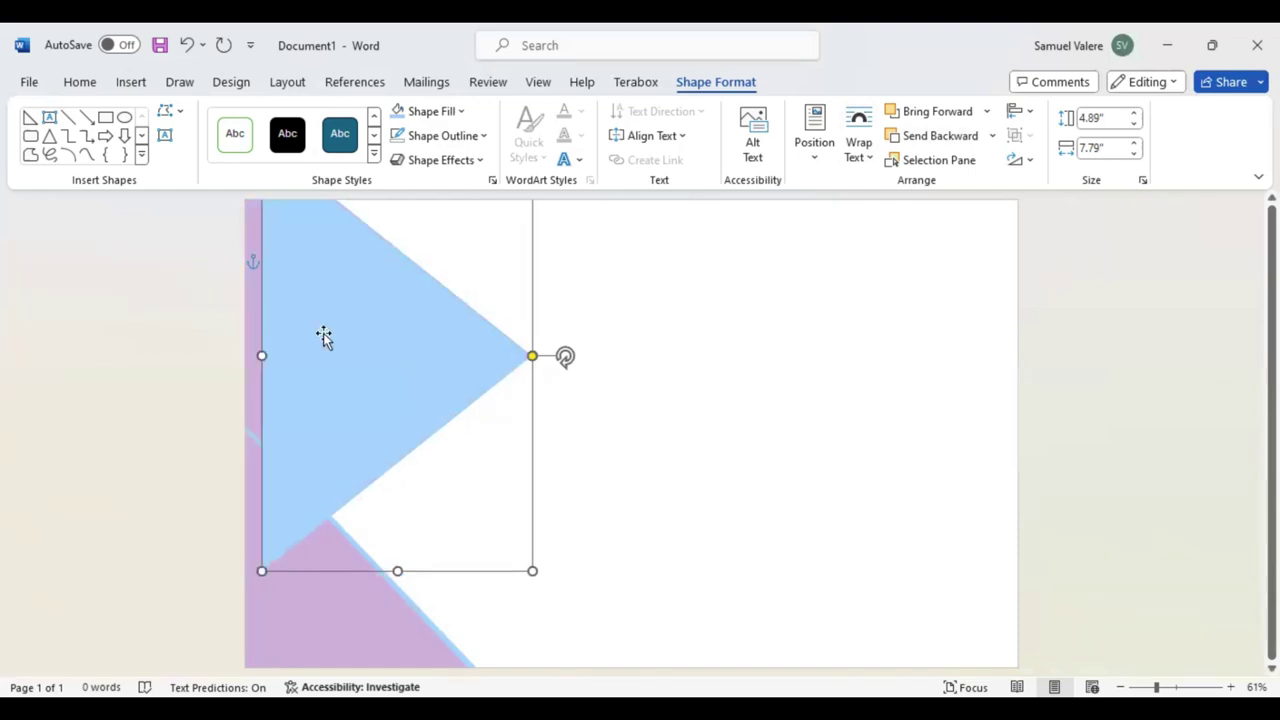
{"action": "key", "text": "Right"}
{"action": "left_click_drag", "start_coordinate": [273, 356], "coordinate": [233, 361]}
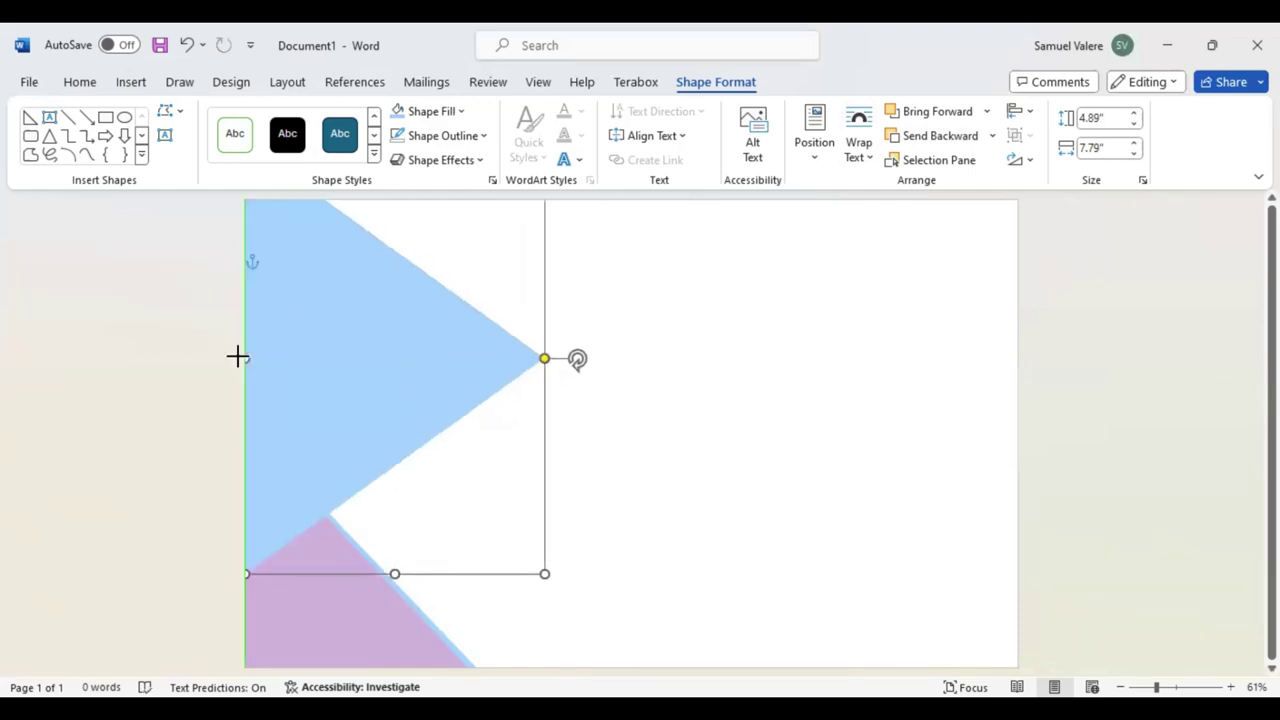
Send the blue triangle two levels back behind the purple one and align it at 5.41" by 7.98"
{"action": "left_click", "coordinate": [940, 136]}
{"action": "left_click", "coordinate": [940, 136]}
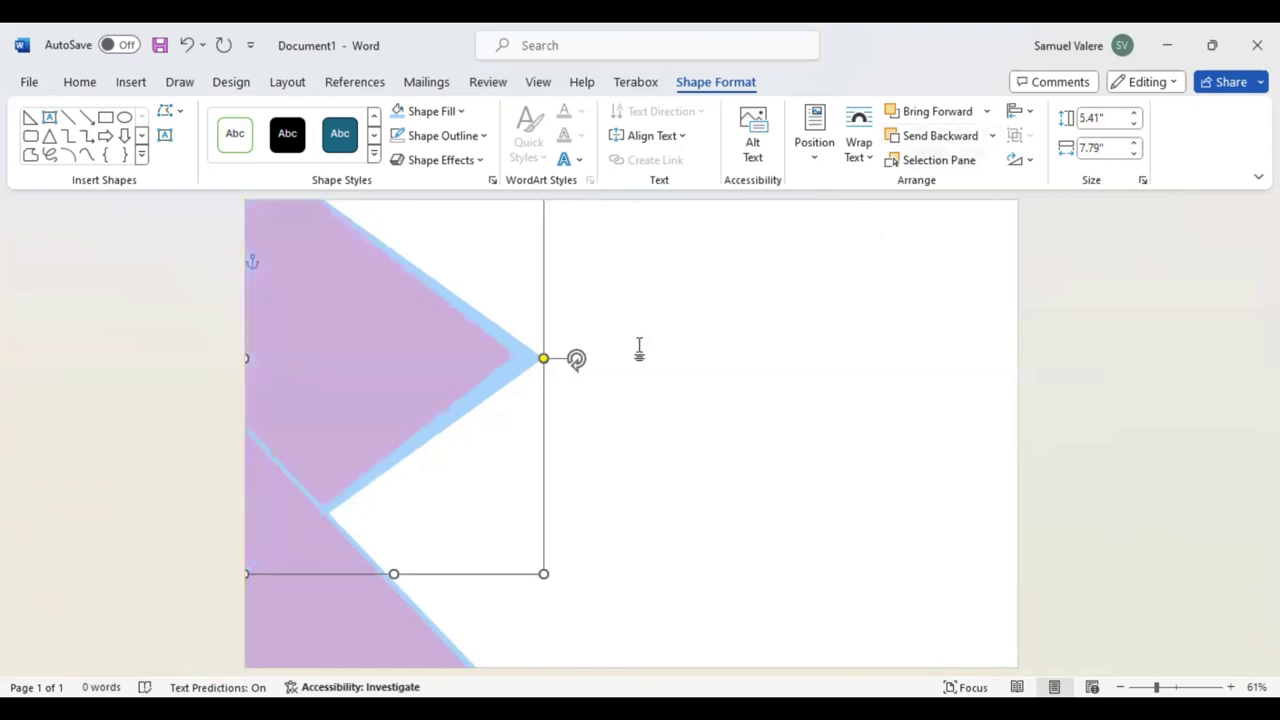
{"action": "left_click_drag", "start_coordinate": [498, 390], "coordinate": [485, 383]}
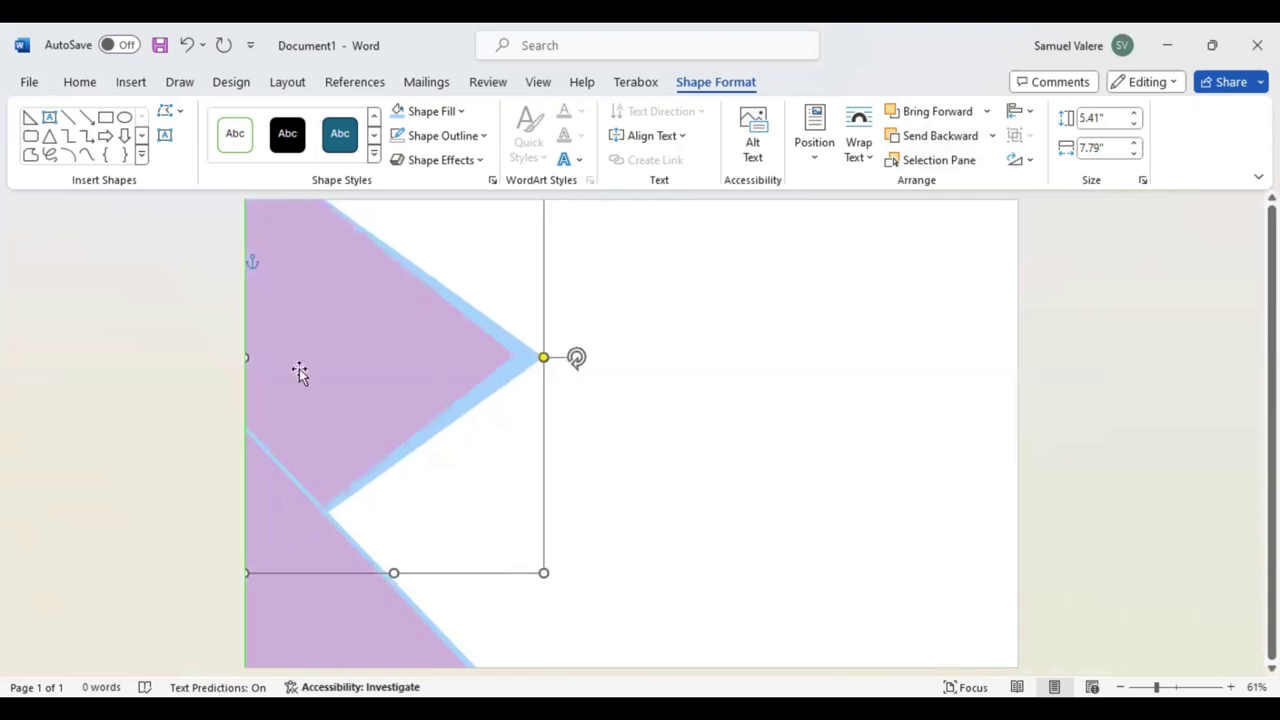
{"action": "key", "text": "Left"}
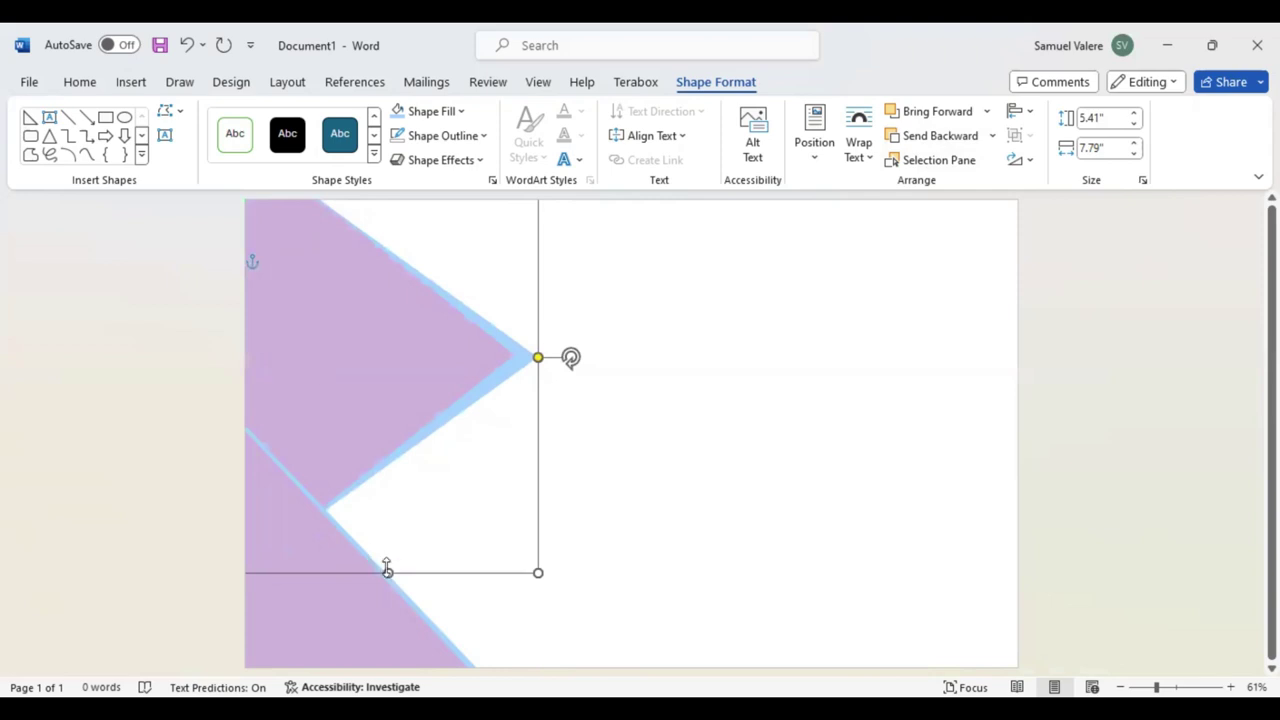
{"action": "left_click_drag", "start_coordinate": [388, 570], "coordinate": [387, 572]}
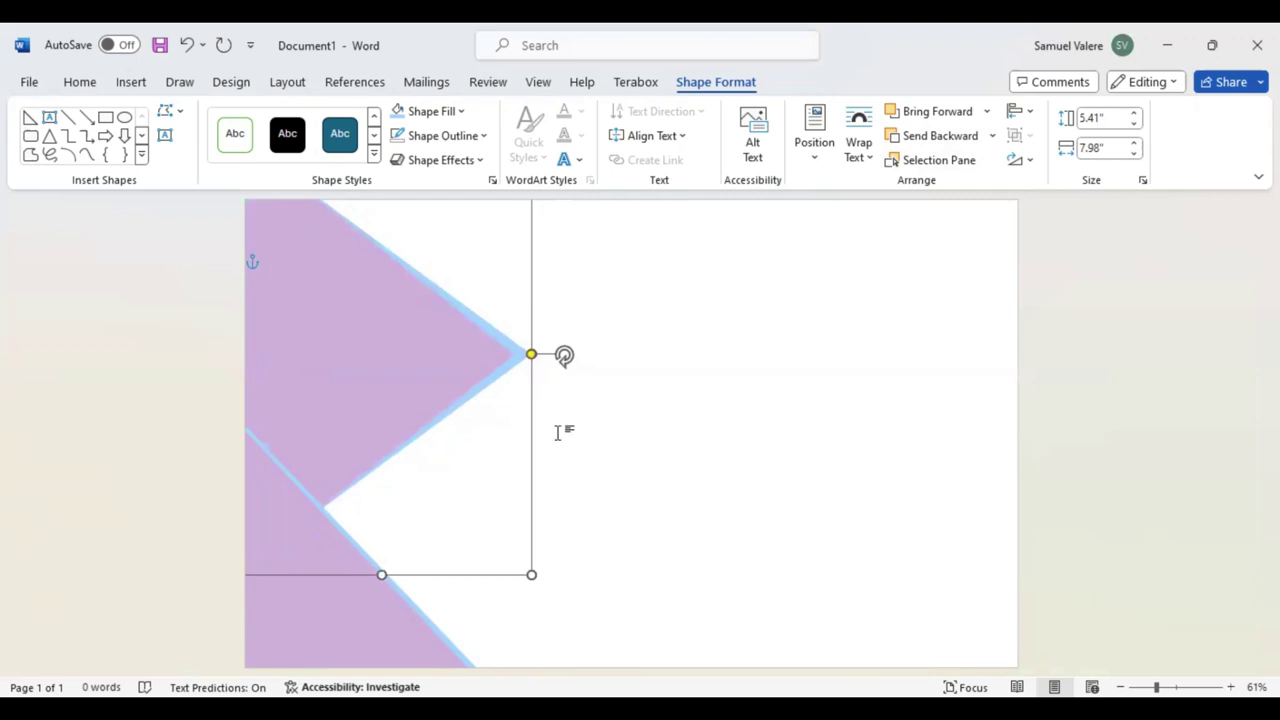
Shrink the triangle from its corner and move it down onto the large purple triangle
{"action": "left_click_drag", "start_coordinate": [434, 401], "coordinate": [398, 390]}
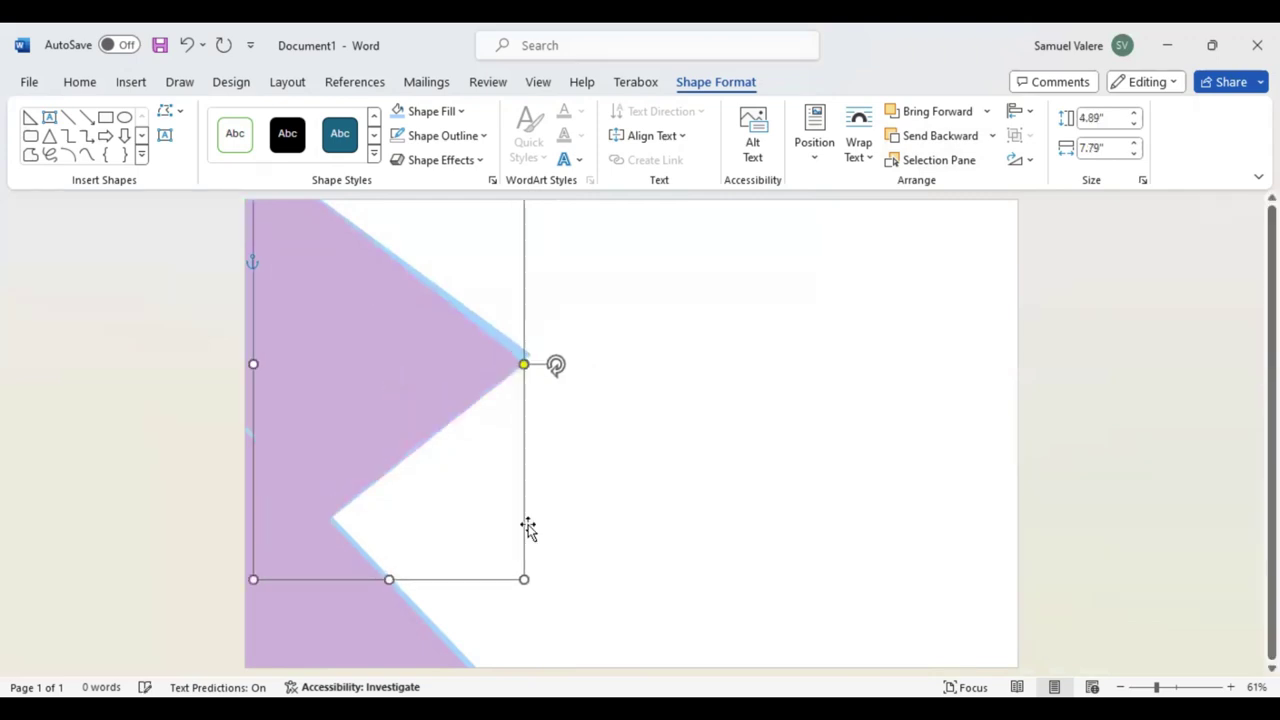
{"action": "mouse_move", "coordinate": [524, 579]}
{"action": "left_mouse_down"}
{"action": "mouse_move", "coordinate": [474, 394]}
{"action": "mouse_move", "coordinate": [432, 359]}
{"action": "left_mouse_up"}
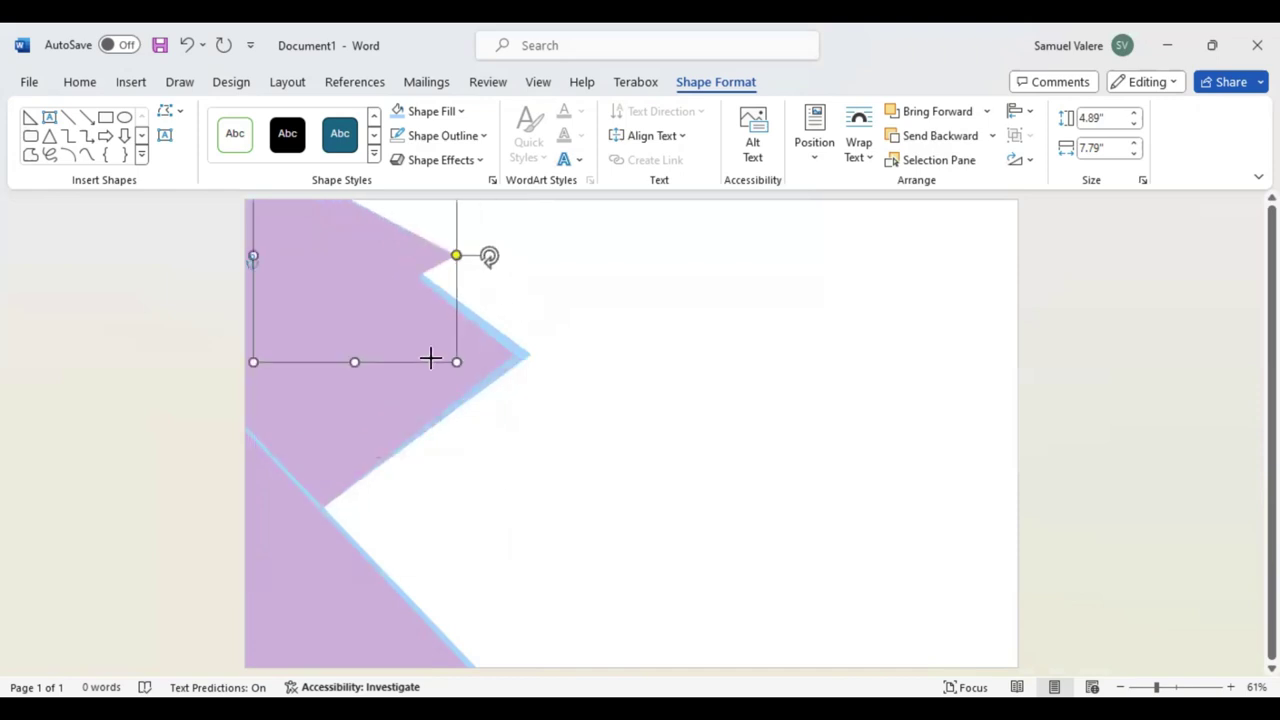
{"action": "left_click_drag", "start_coordinate": [316, 255], "coordinate": [303, 368]}
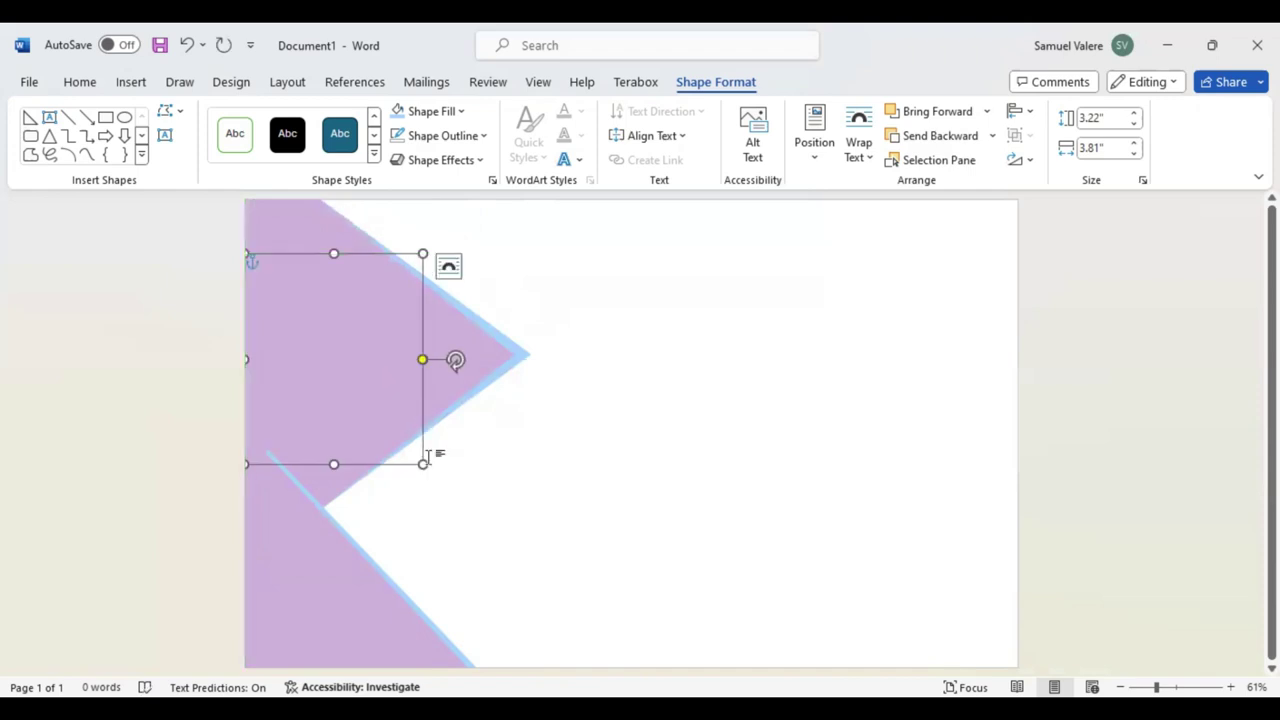
{"action": "left_click_drag", "start_coordinate": [423, 464], "coordinate": [395, 443]}
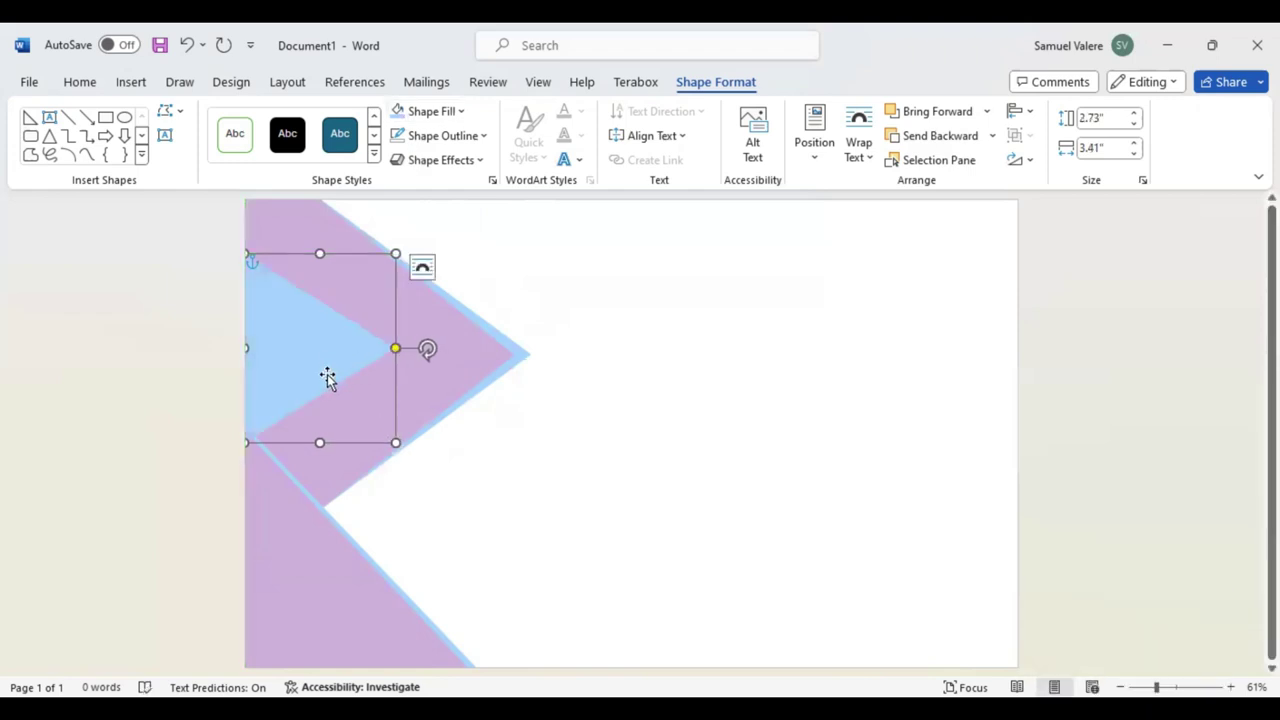
Position the small blue triangle against the left edge and narrow it slightly
{"action": "left_click_drag", "start_coordinate": [314, 371], "coordinate": [560, 440]}
{"action": "left_click", "coordinate": [293, 367]}
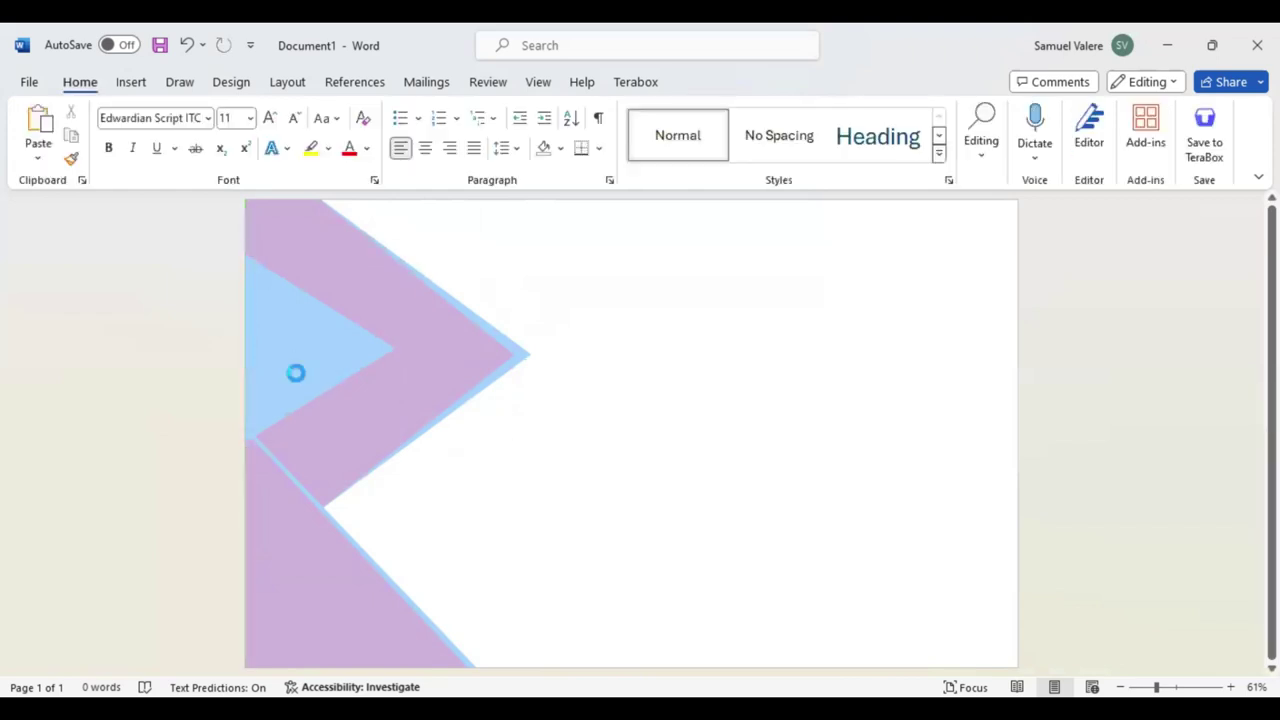
{"action": "left_click", "coordinate": [389, 449]}
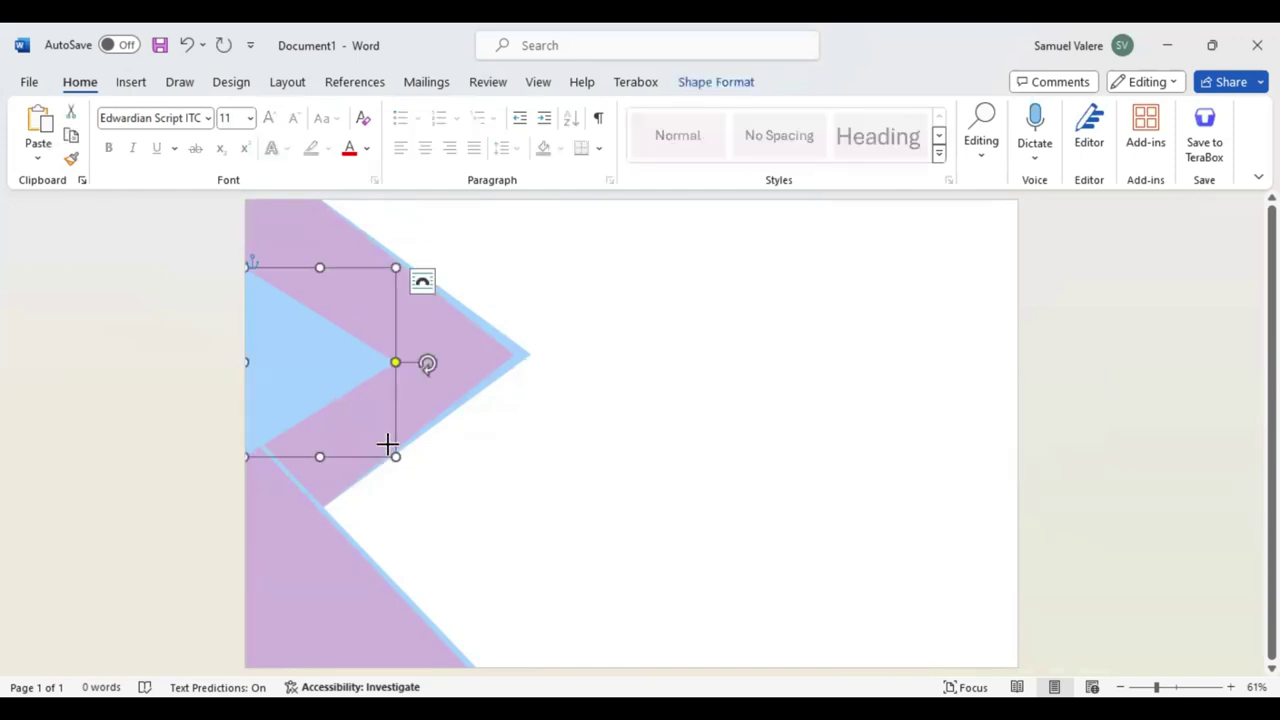
{"action": "left_click_drag", "start_coordinate": [378, 441], "coordinate": [380, 440]}
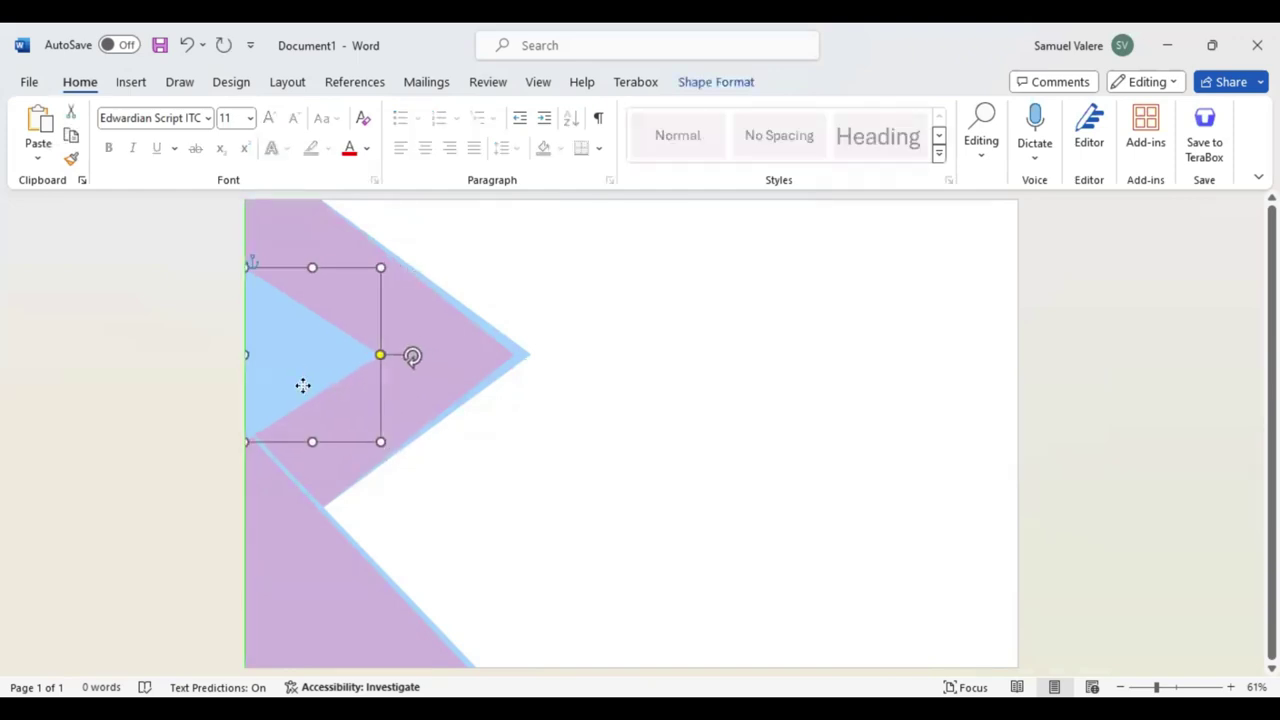
{"action": "left_click_drag", "start_coordinate": [305, 389], "coordinate": [291, 380]}
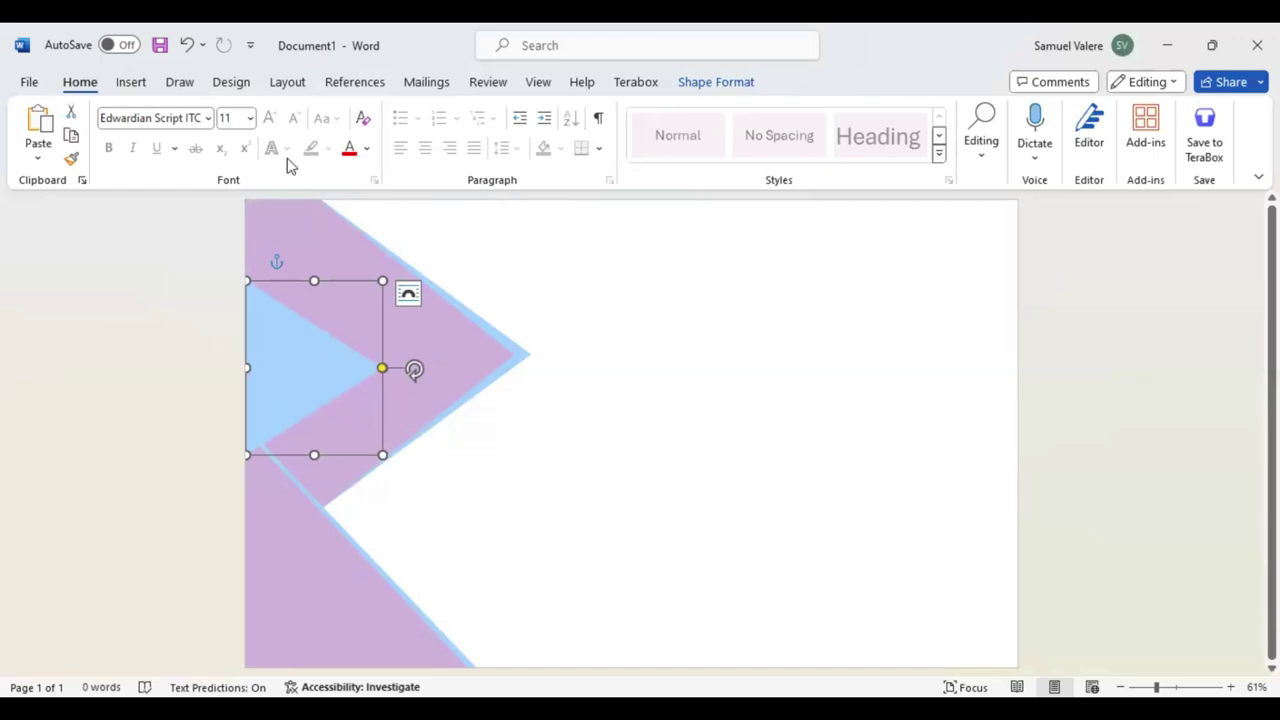
Fill the small triangle with the recent purple and shrink it slightly
{"action": "left_click", "coordinate": [726, 90]}
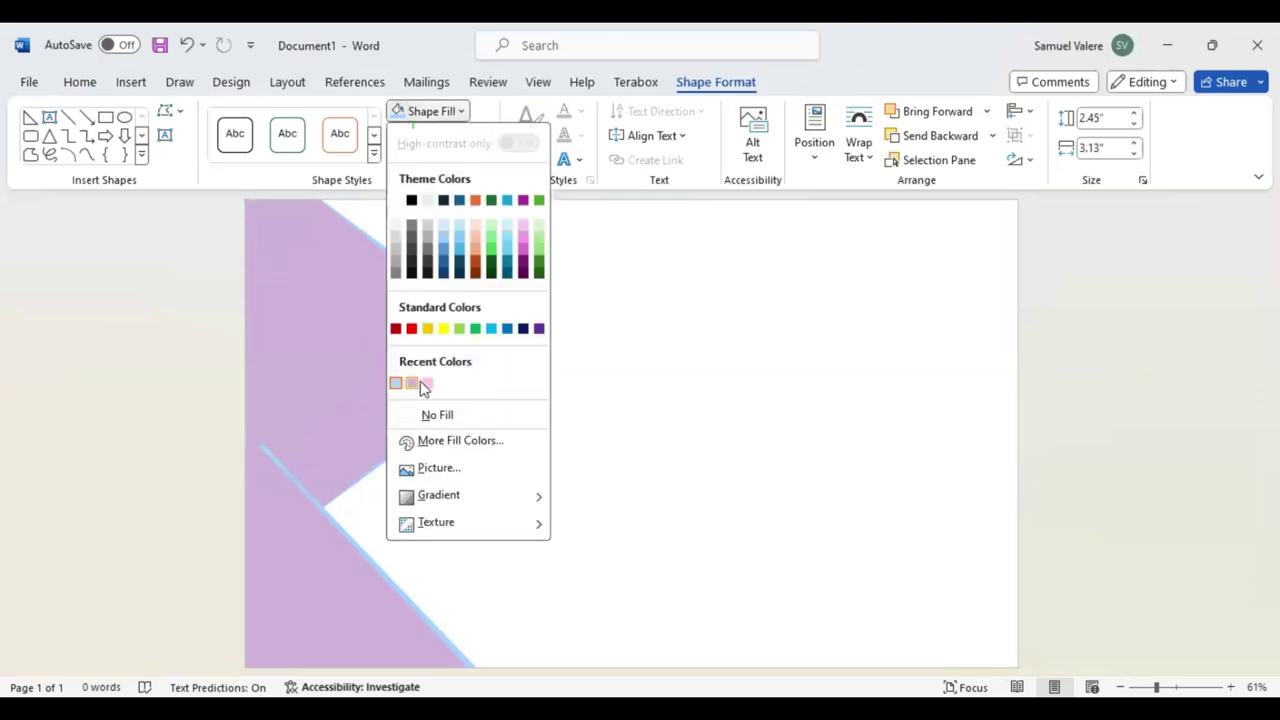
{"action": "left_click", "coordinate": [383, 301]}
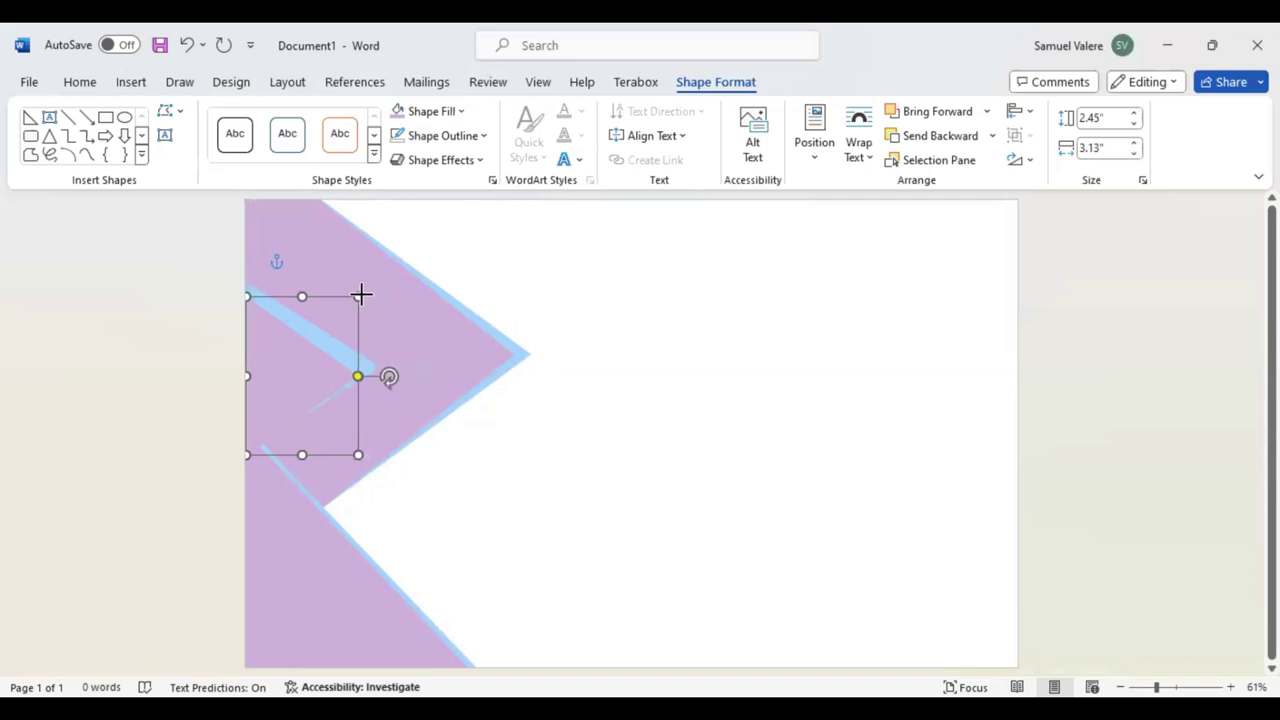
{"action": "left_click_drag", "start_coordinate": [357, 294], "coordinate": [364, 292]}
{"action": "left_click_drag", "start_coordinate": [293, 361], "coordinate": [293, 351]}
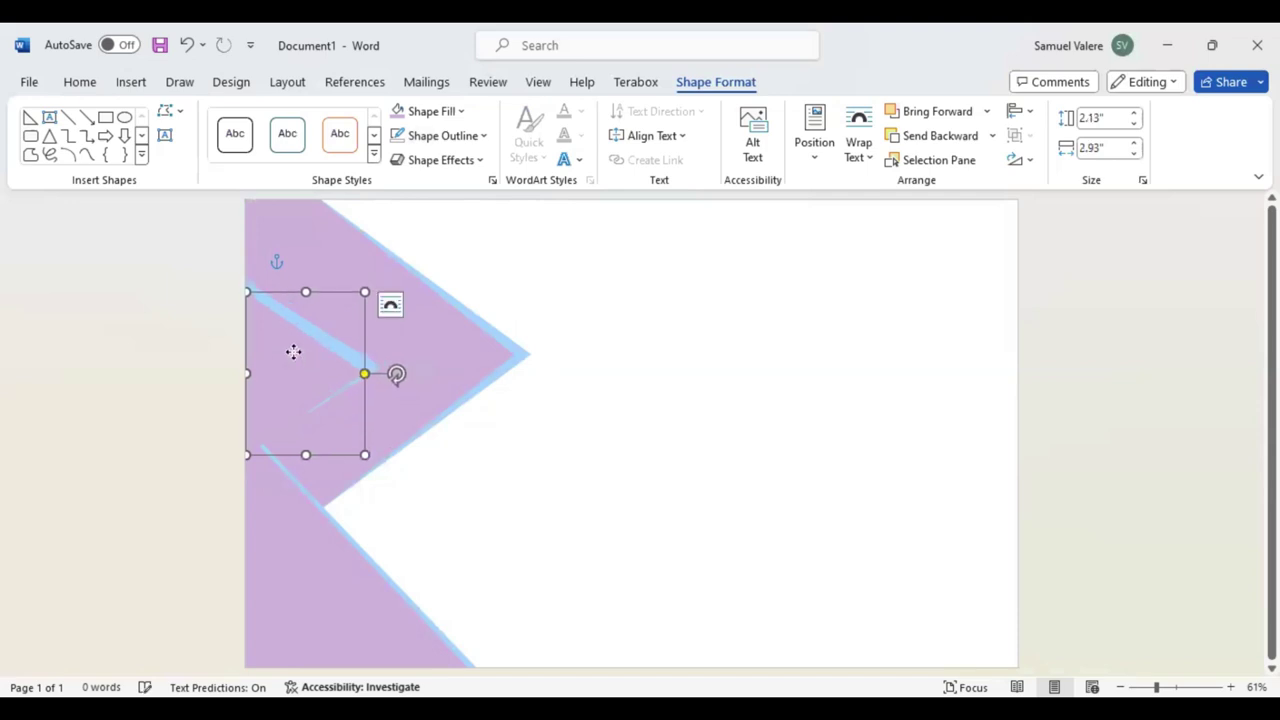
Nudge the 2.13" by 2.93" purple triangle up and left so a thin blue chevron shows
{"action": "key", "text": "Left"}
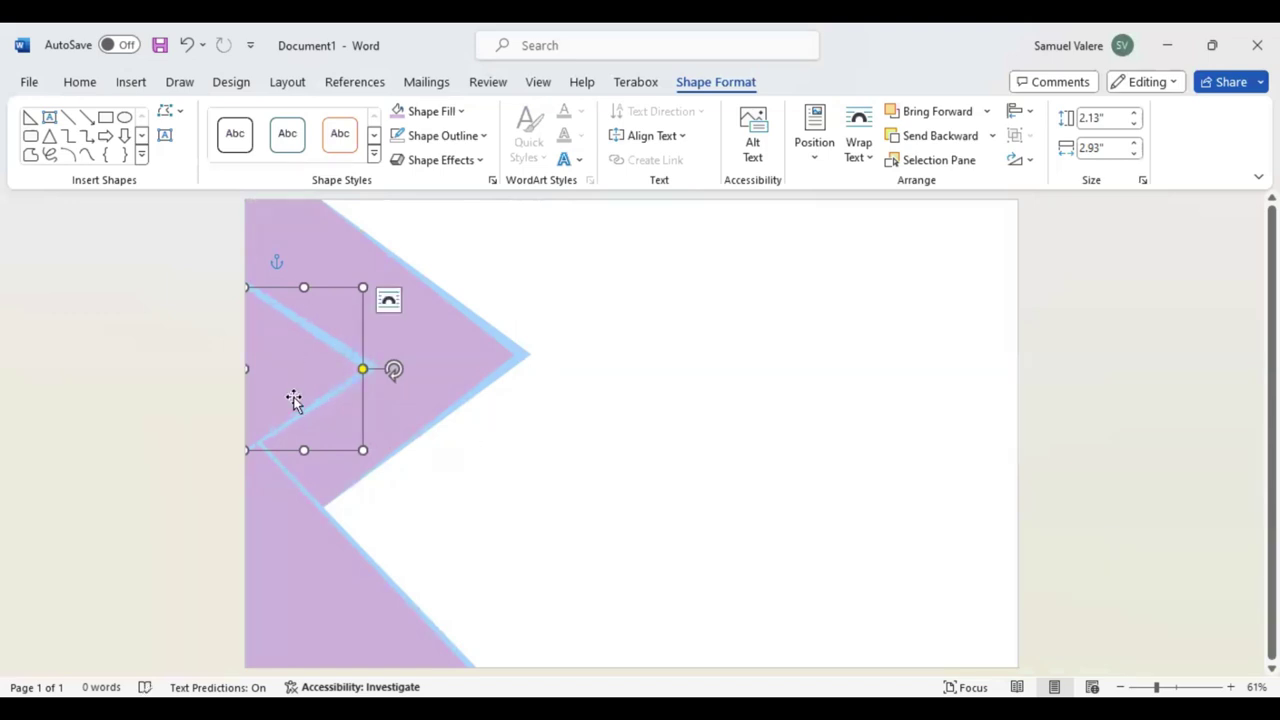
{"action": "key", "text": "Up"}
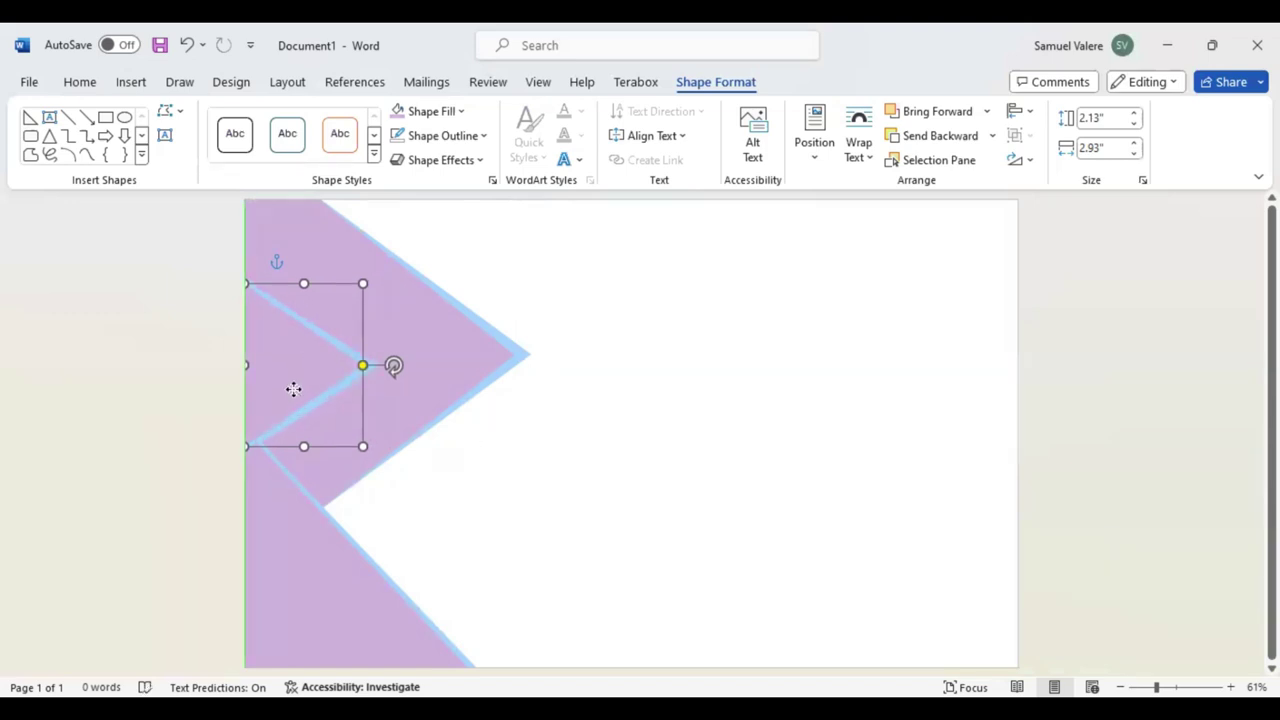
{"action": "key", "text": "Up"}
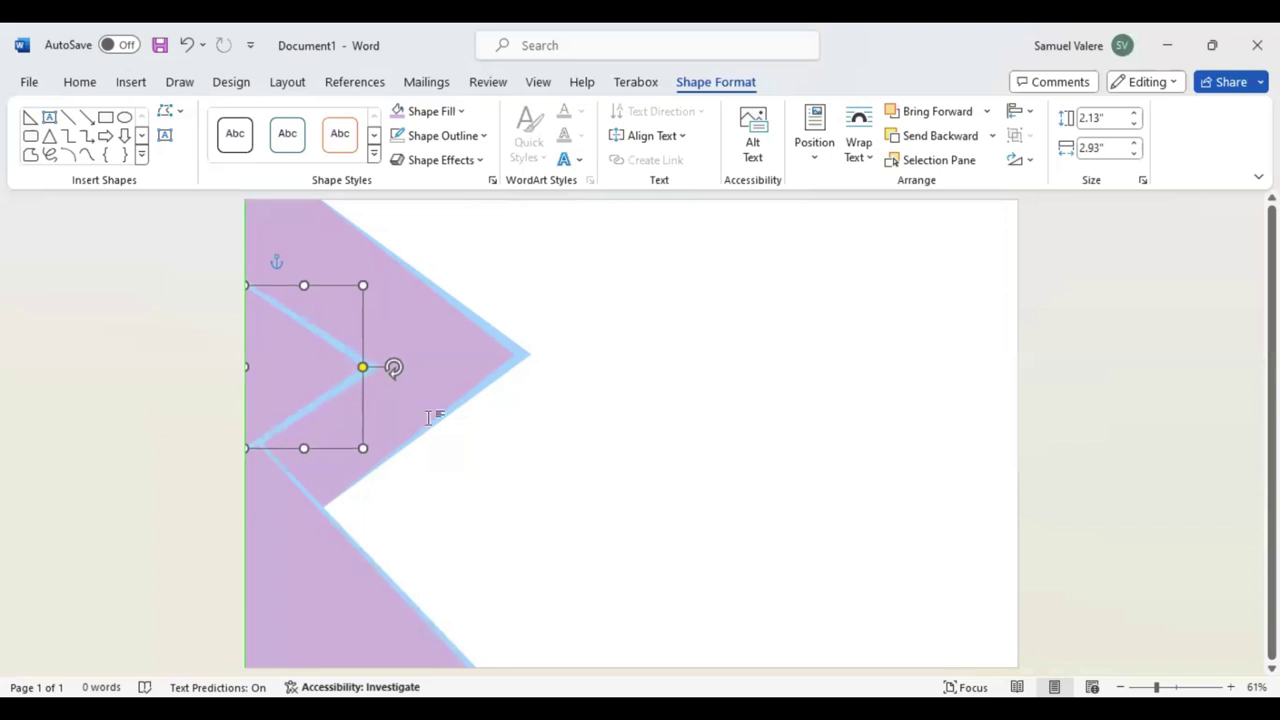
{"action": "key", "text": "Escape"}
{"action": "left_click", "coordinate": [295, 388]}
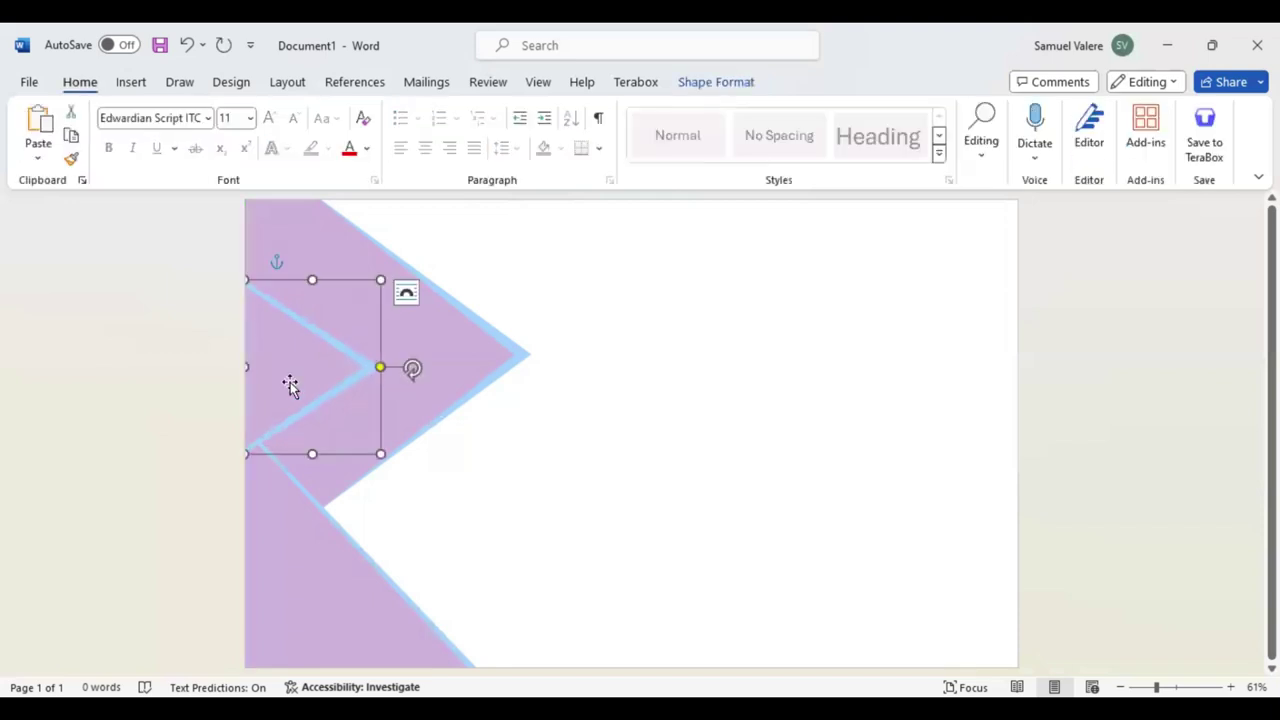
{"action": "key", "text": "Left"}
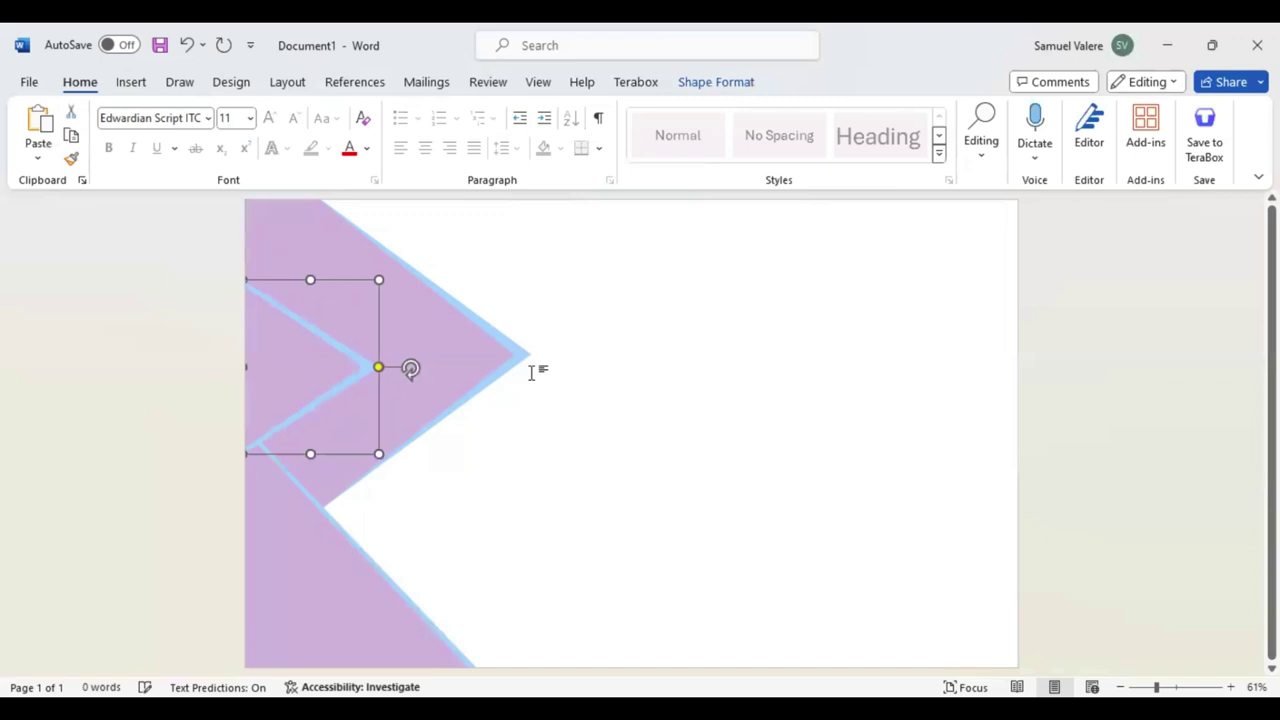
{"action": "key", "text": "Left"}
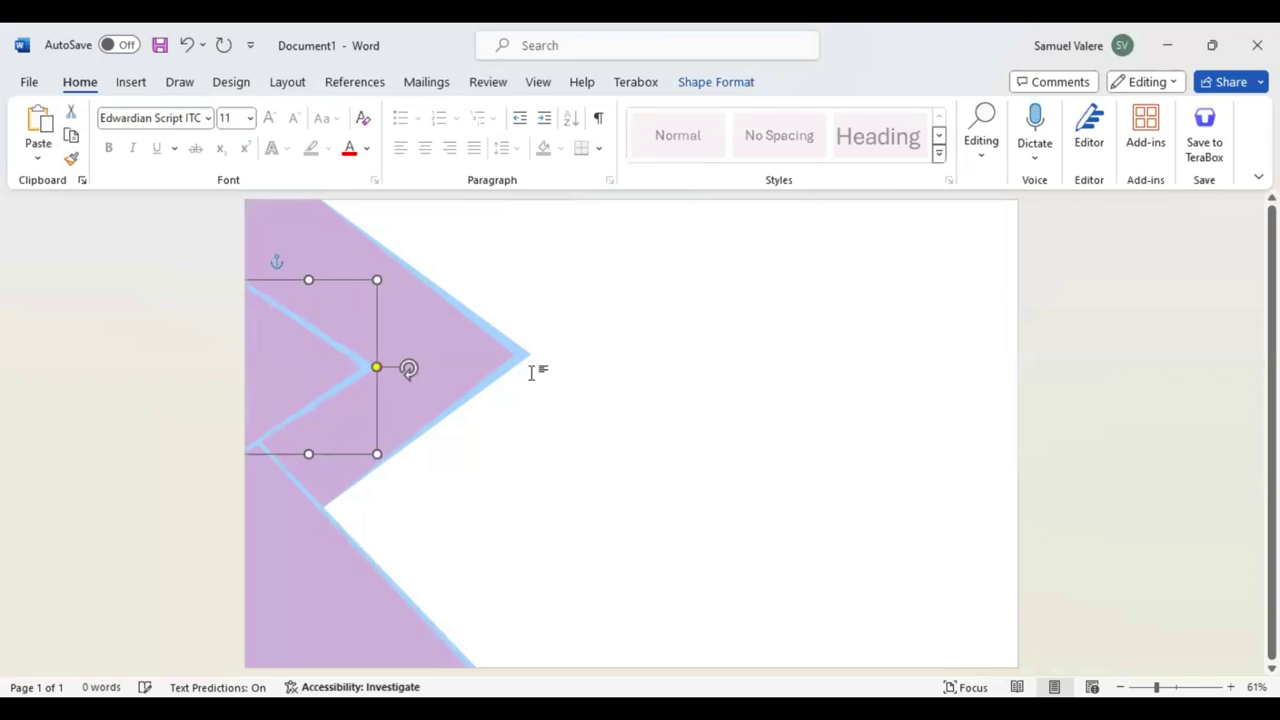
{"action": "key", "text": "Left"}
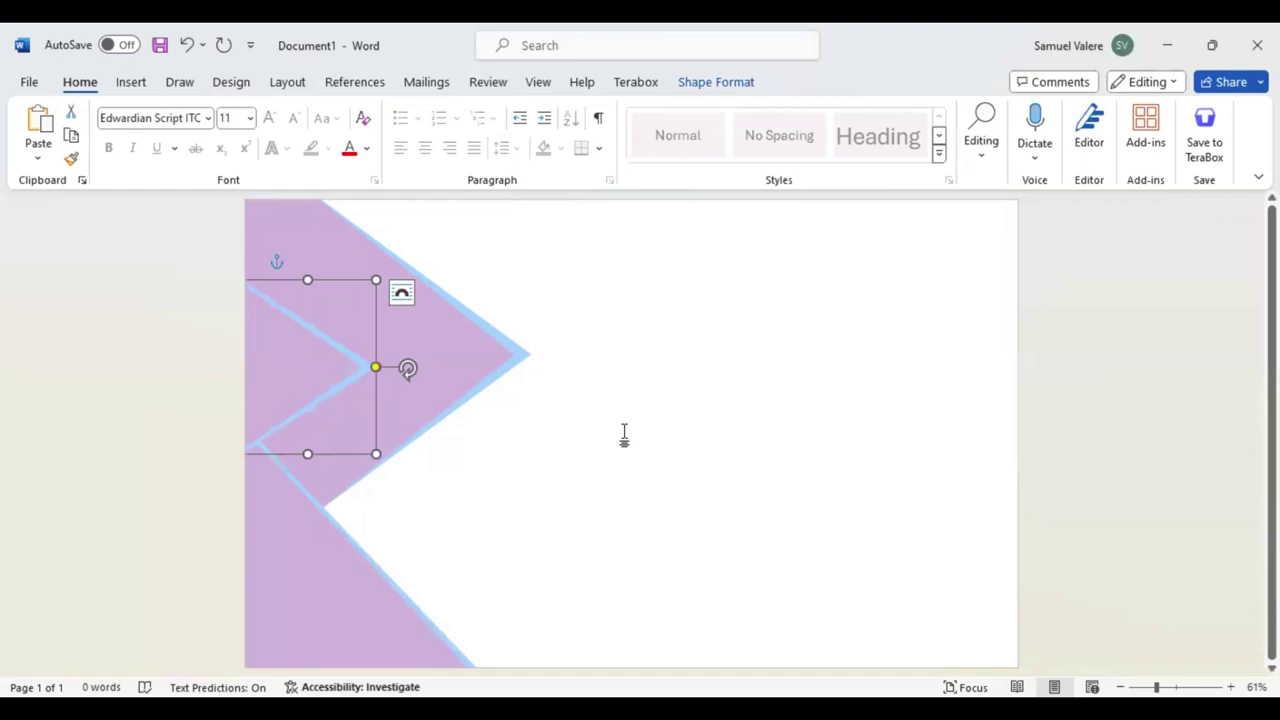
{"action": "left_click", "coordinate": [554, 497]}
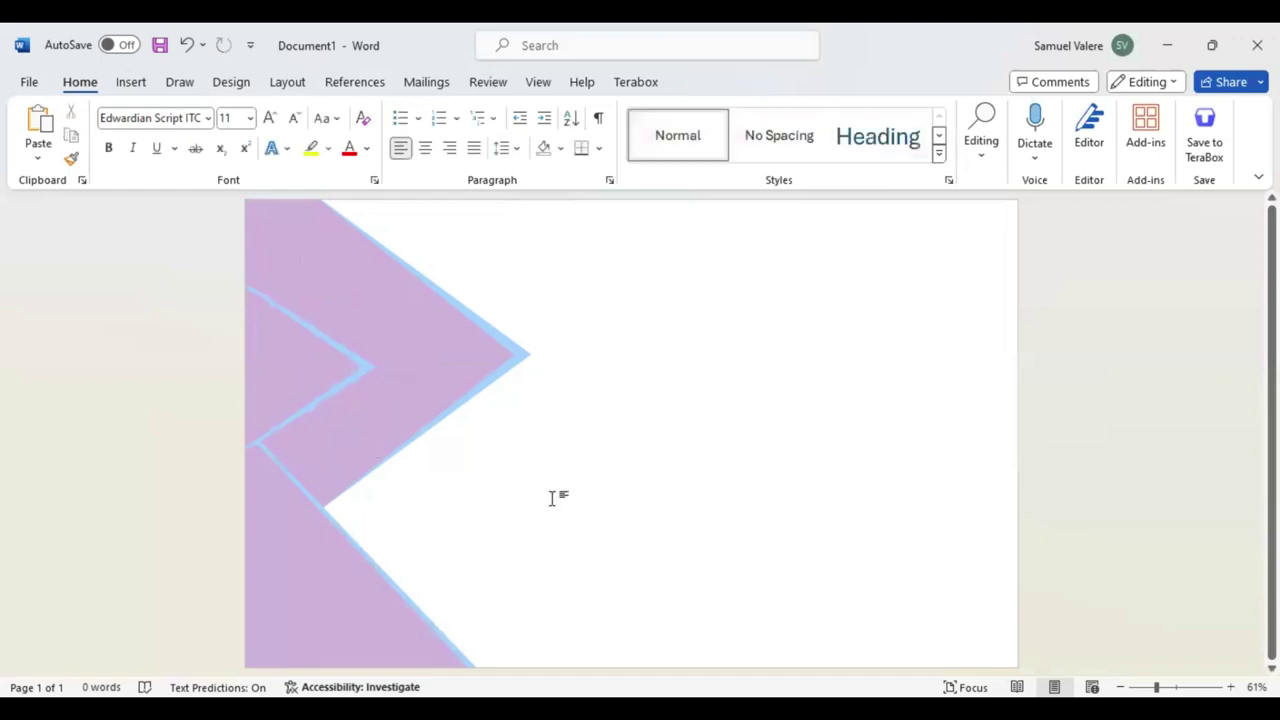
Add a text box on the page's right side containing 'Certificate'
{"action": "left_click", "coordinate": [131, 84]}
{"action": "left_click", "coordinate": [287, 120]}
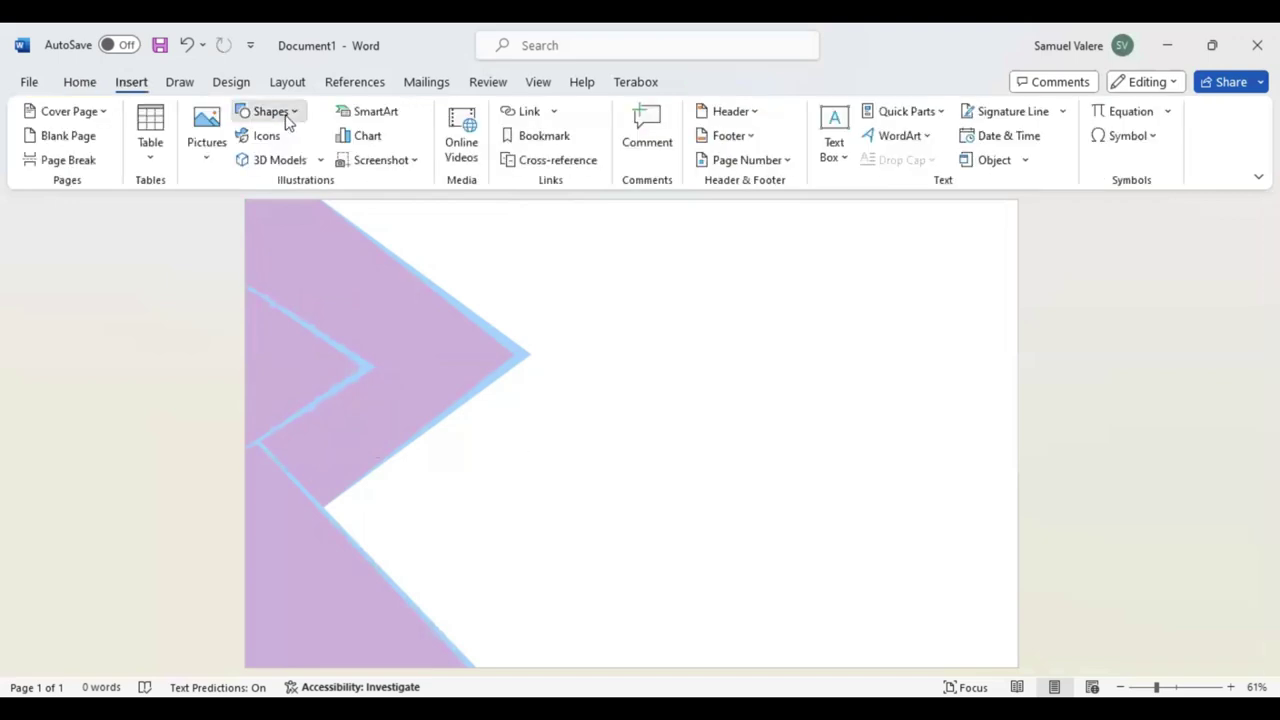
{"action": "left_click", "coordinate": [817, 293]}
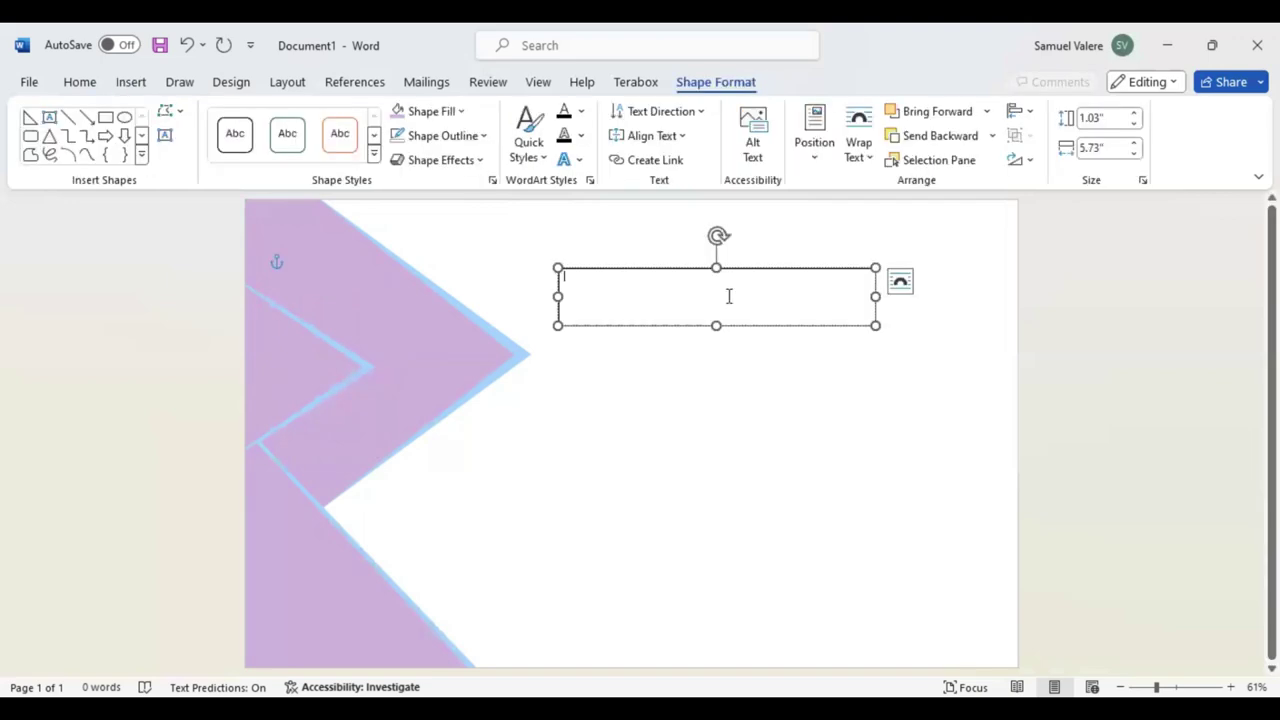
{"action": "type", "text": "Cert"}
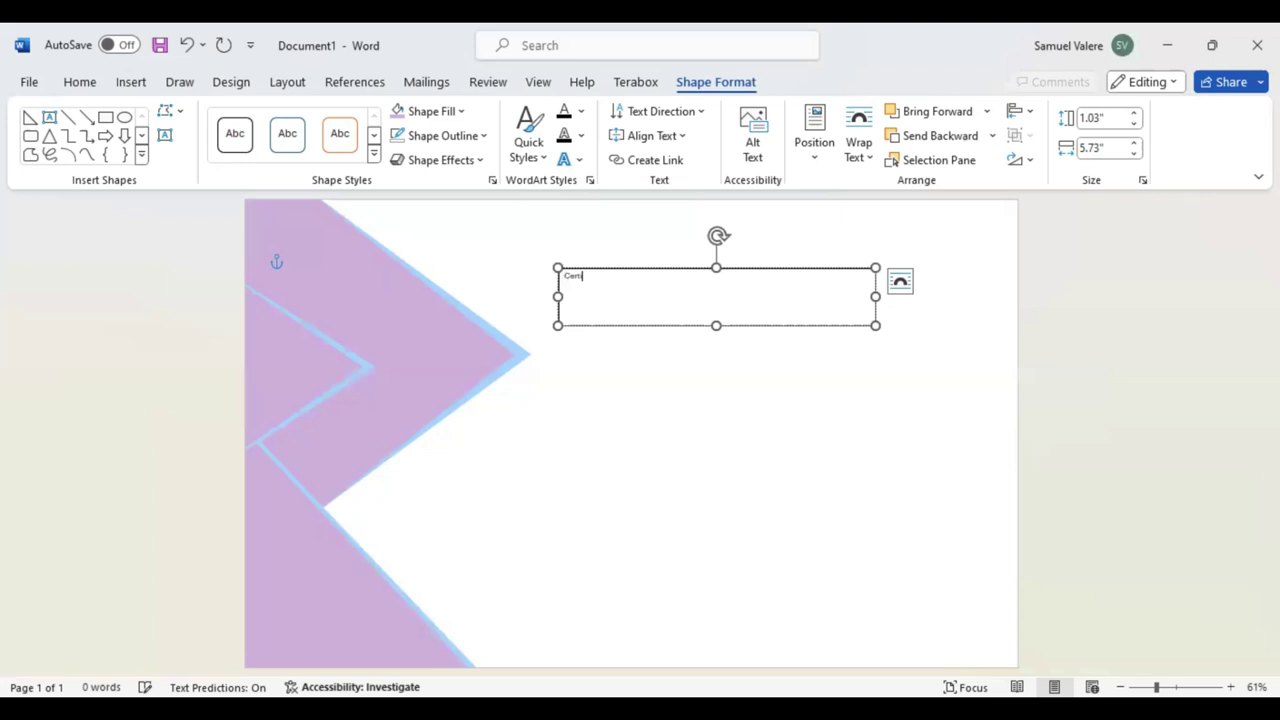
{"action": "type", "text": "ificate"}
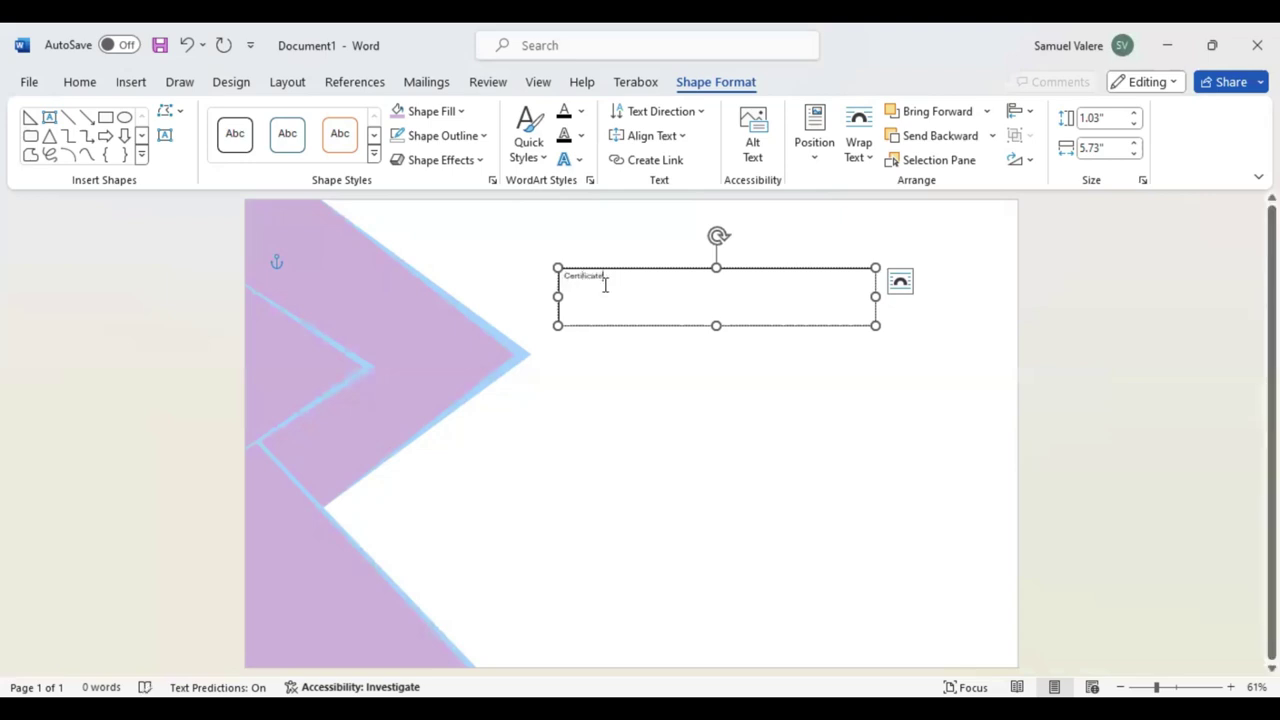
Centre the 'Certificate' text within its box
{"action": "key", "text": "ctrl+a"}
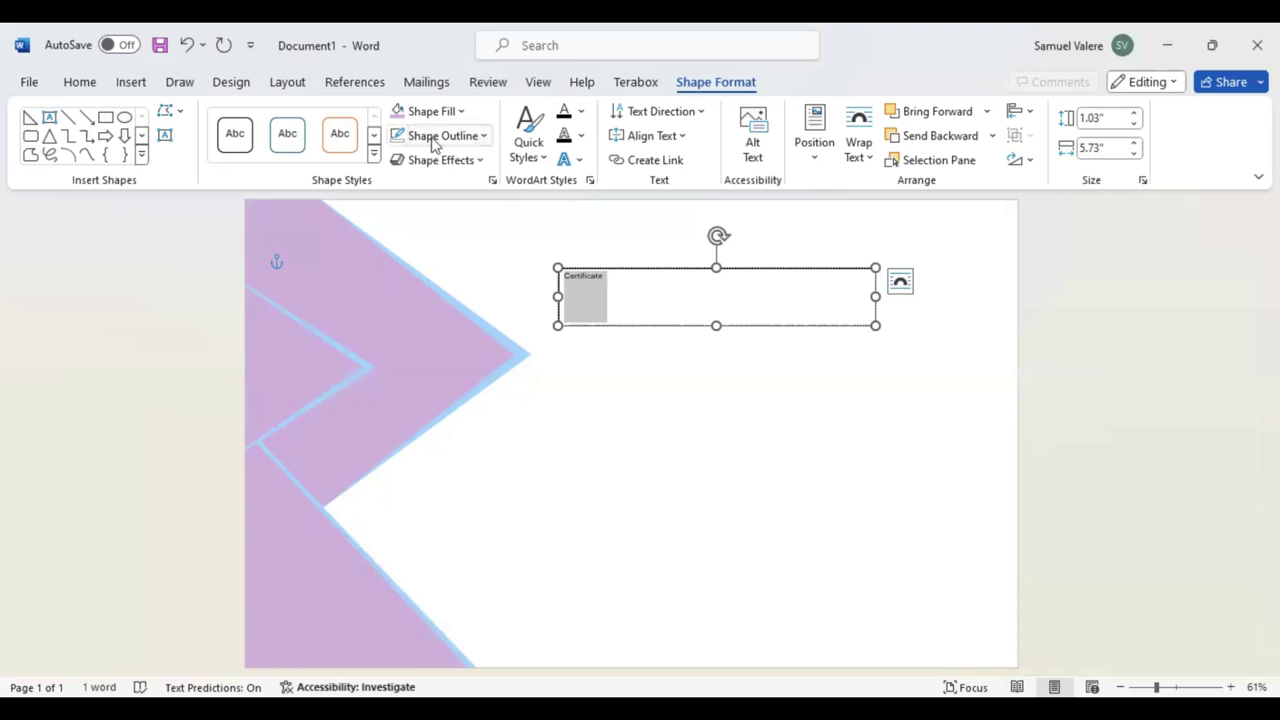
{"action": "left_click", "coordinate": [461, 112]}
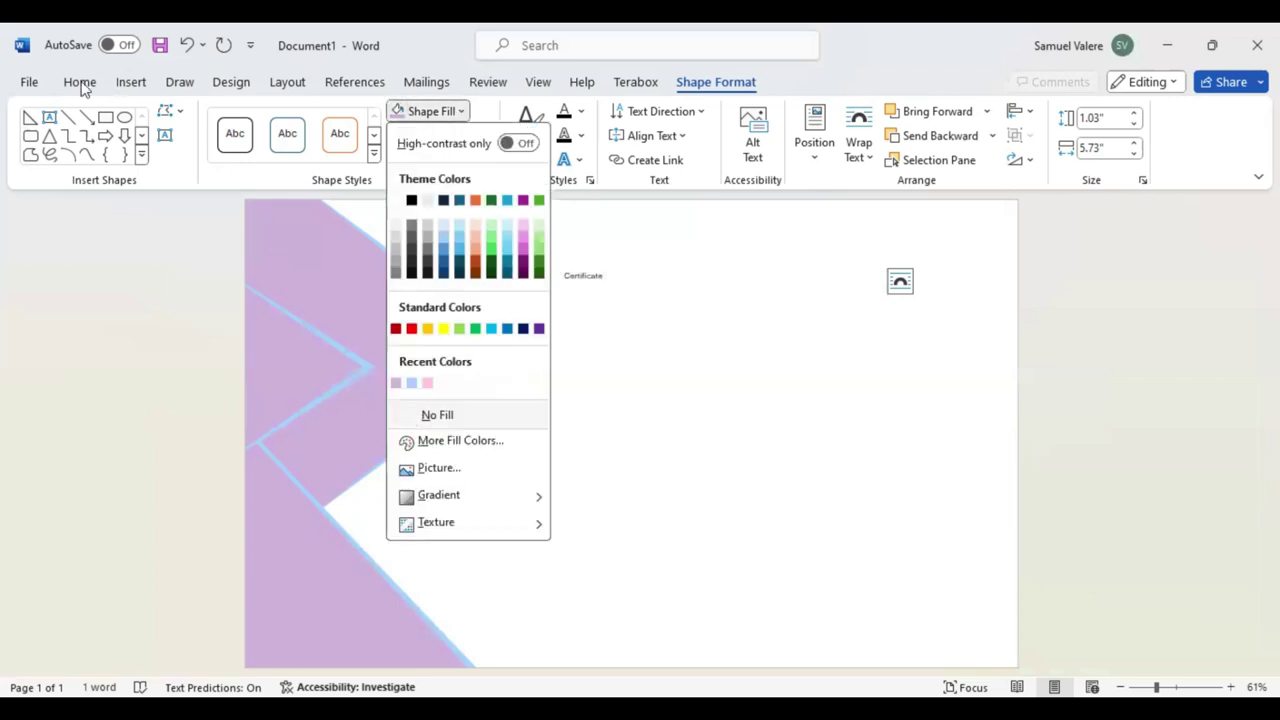
{"action": "key", "text": "Escape"}
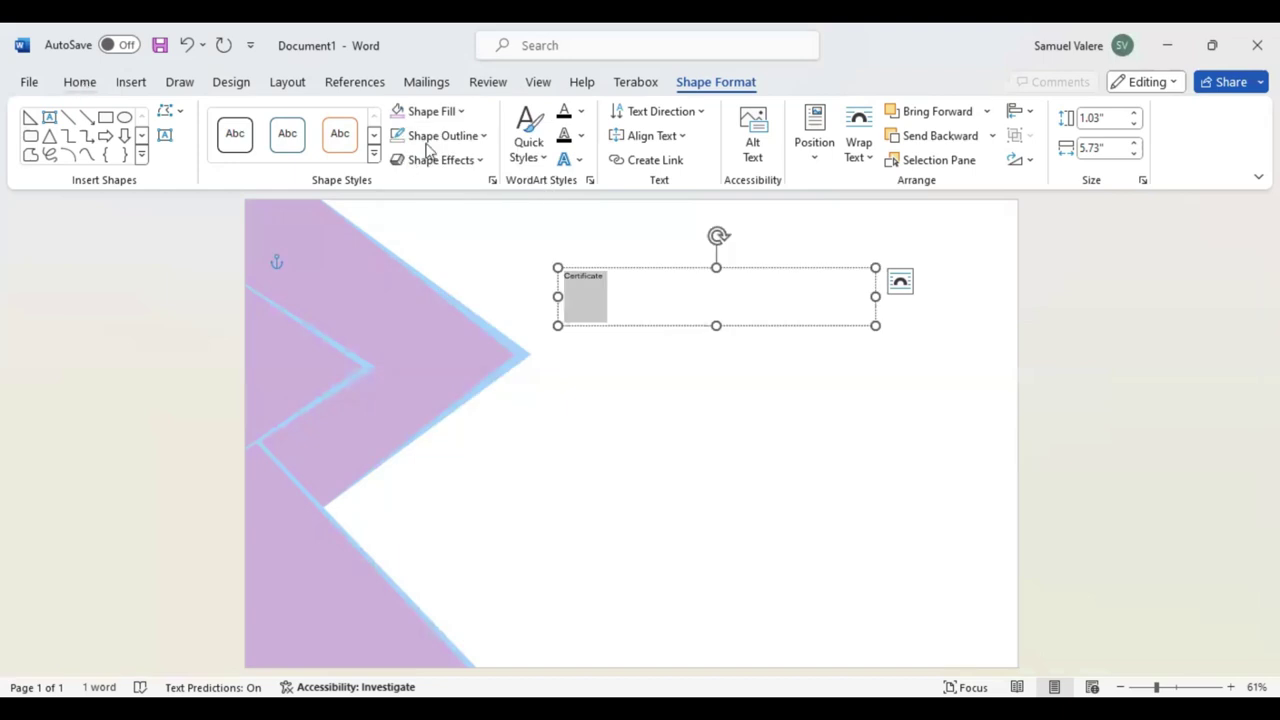
{"action": "key", "text": "ctrl+e"}
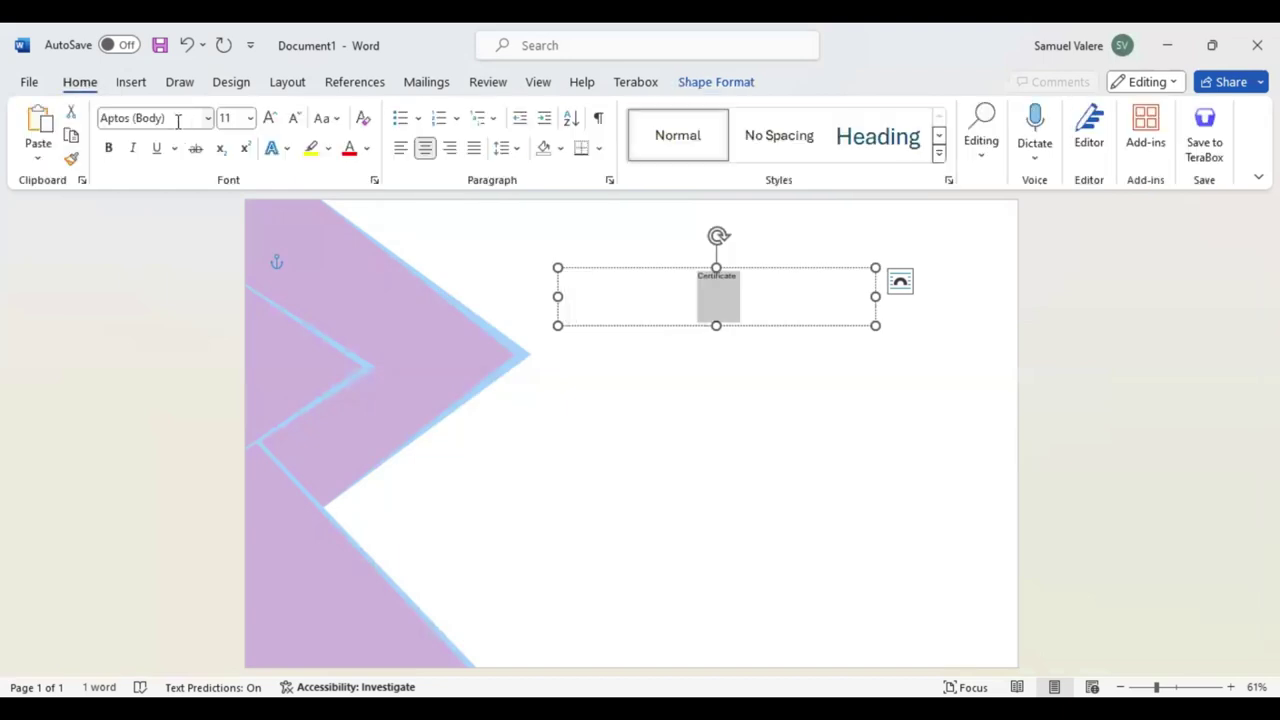
Set the heading to Baskerville Old Face and enlarge it to 48 pt
{"action": "left_click", "coordinate": [178, 121]}
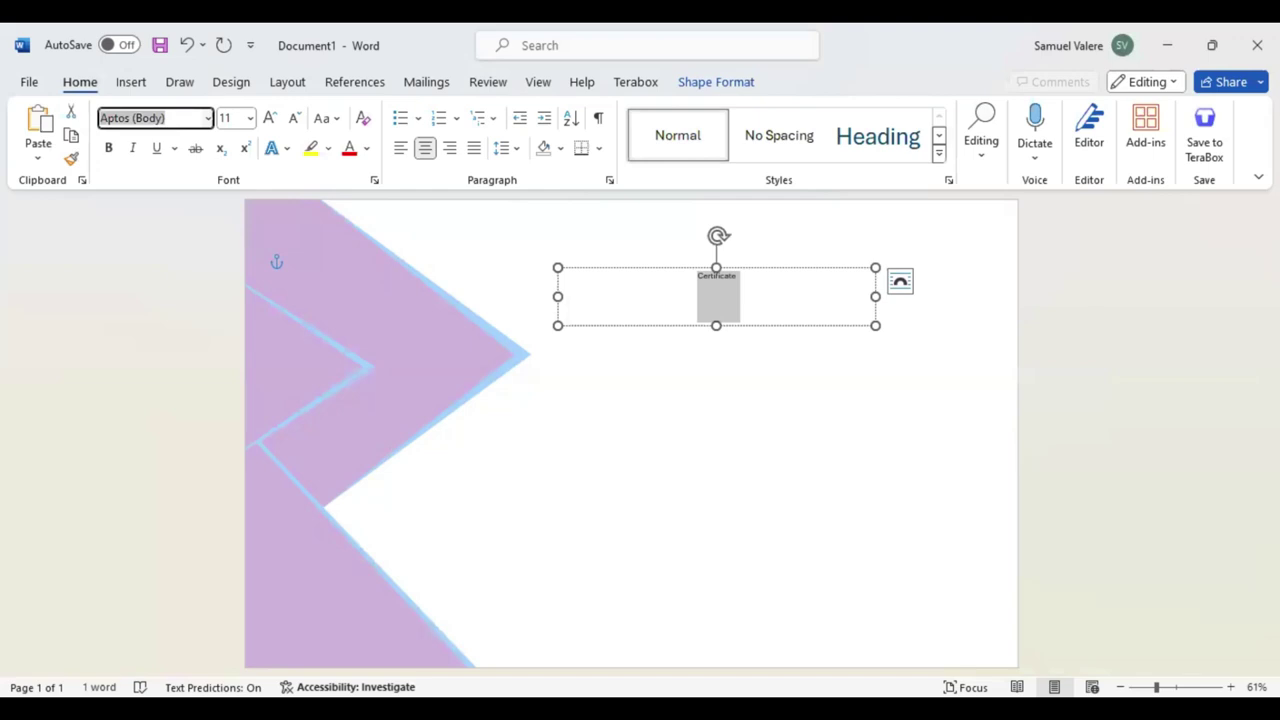
{"action": "type", "text": "Baskerville Old Face"}
{"action": "key", "text": "Return"}
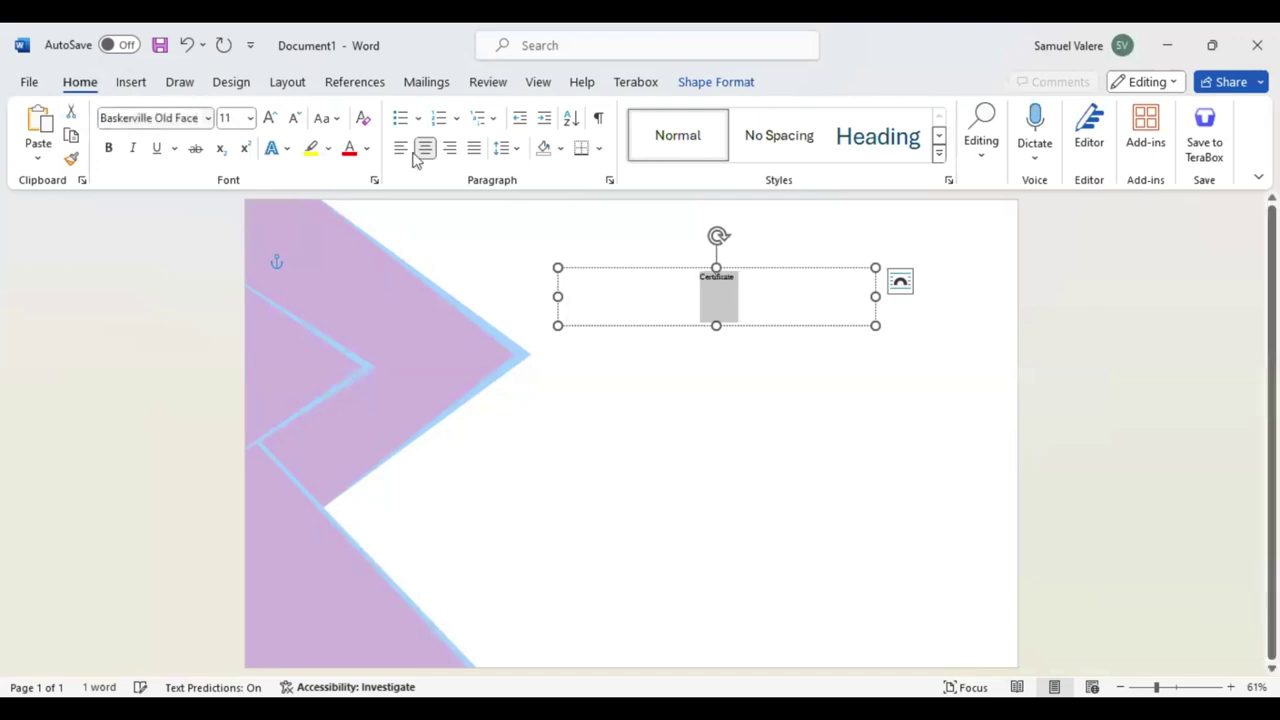
{"action": "left_click", "coordinate": [268, 120]}
{"action": "left_click", "coordinate": [268, 120]}
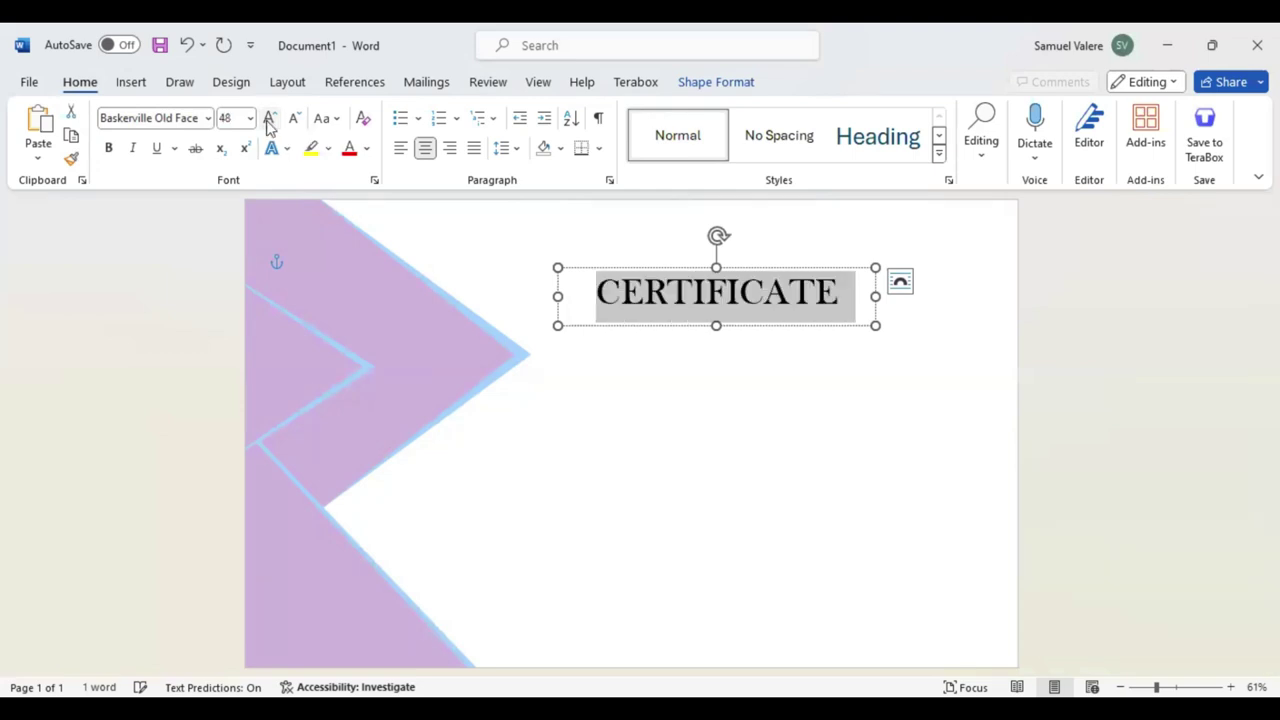
{"action": "left_click", "coordinate": [268, 120]}
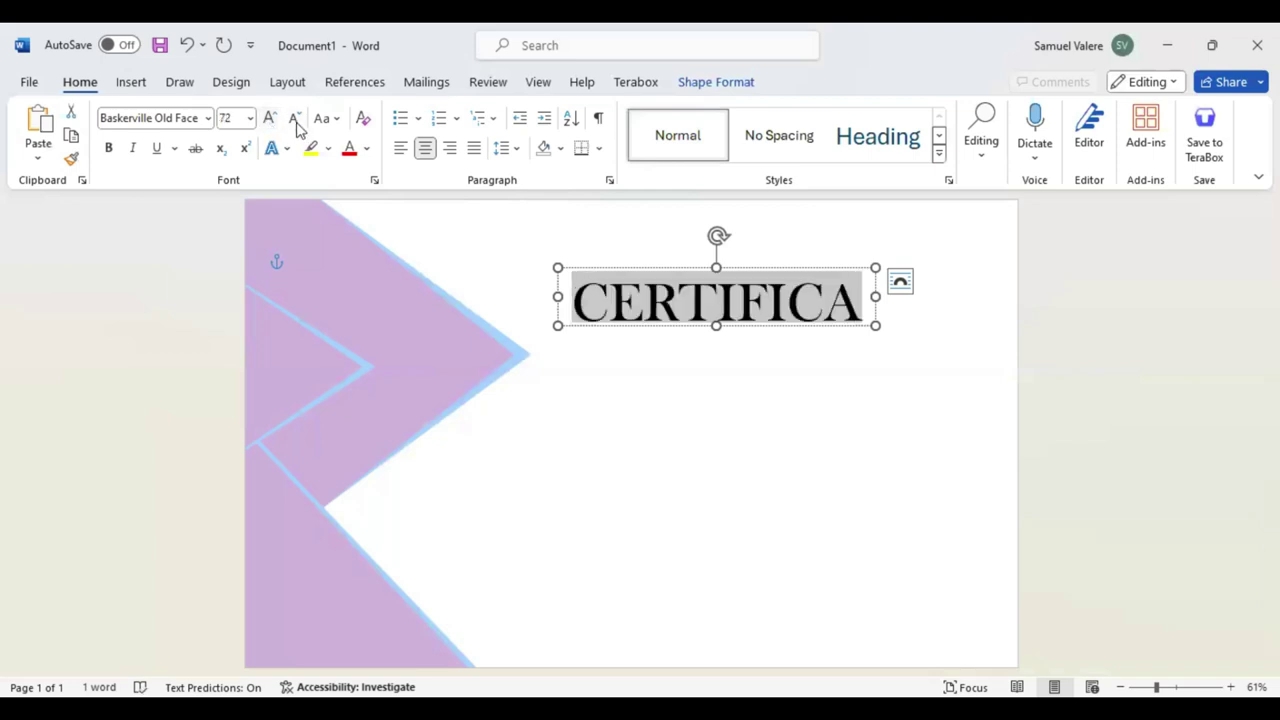
{"action": "left_click", "coordinate": [371, 179]}
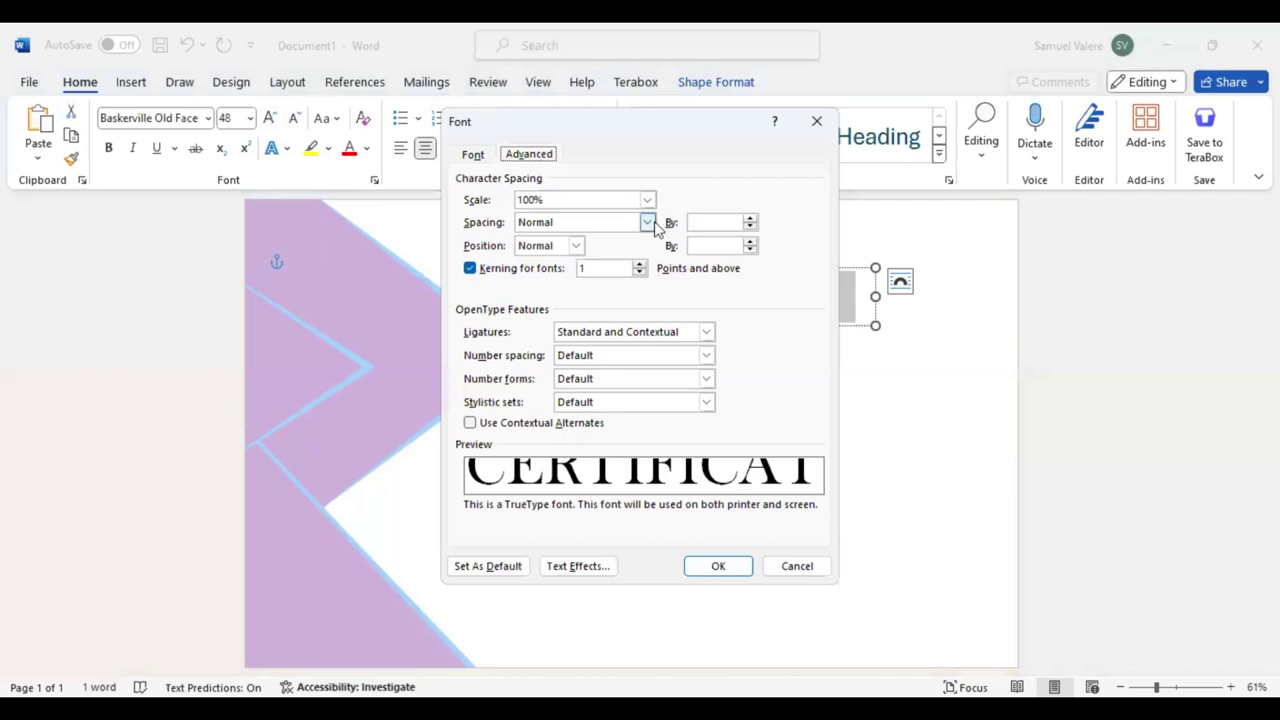
Expand the heading's character spacing by 8 pt
{"action": "left_click", "coordinate": [583, 251]}
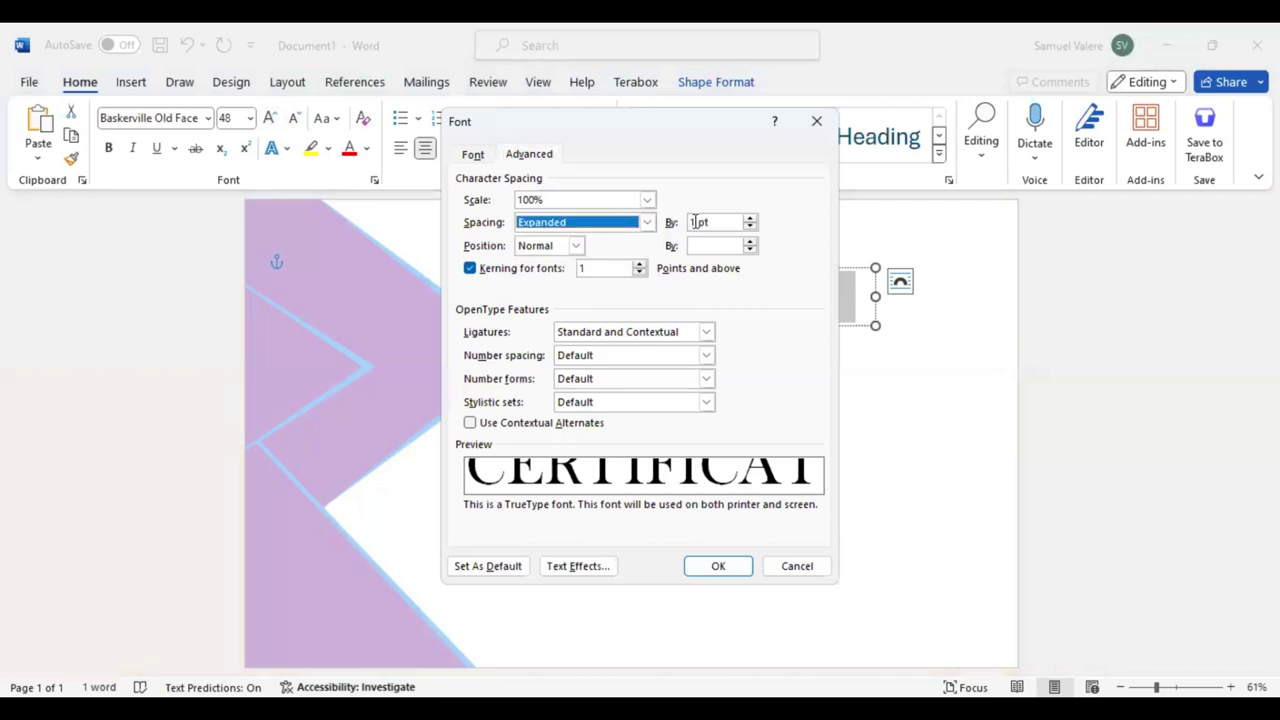
{"action": "left_click", "coordinate": [693, 222]}
{"action": "key", "text": "BackSpace"}
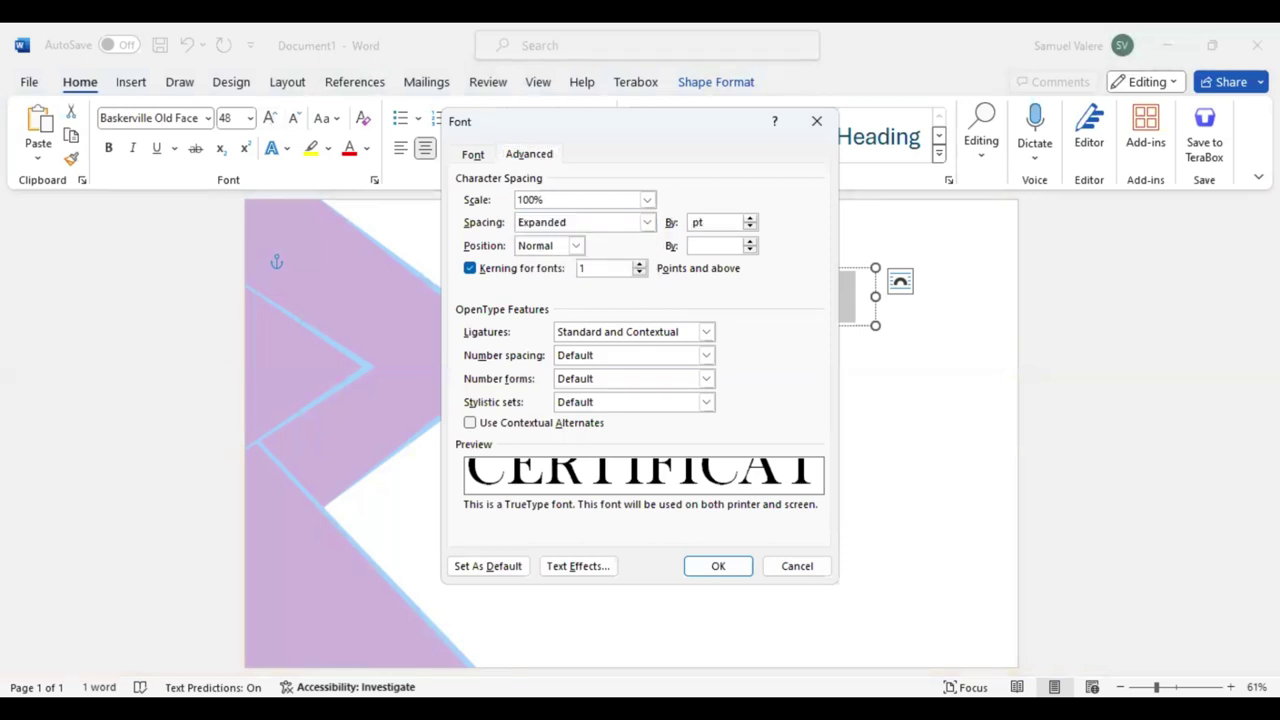
{"action": "type", "text": "8"}
{"action": "key", "text": "Return"}
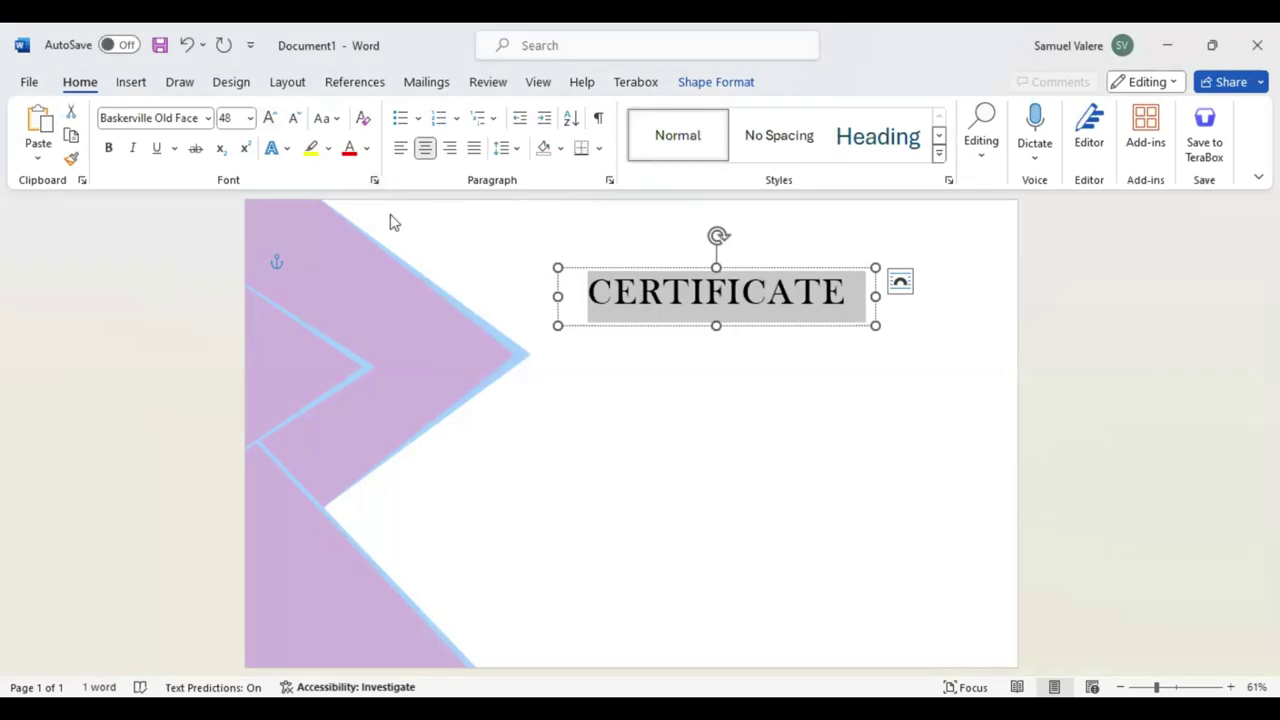
Reduce the expanded character spacing to 4 pt
{"action": "key", "text": "ctrl+d"}
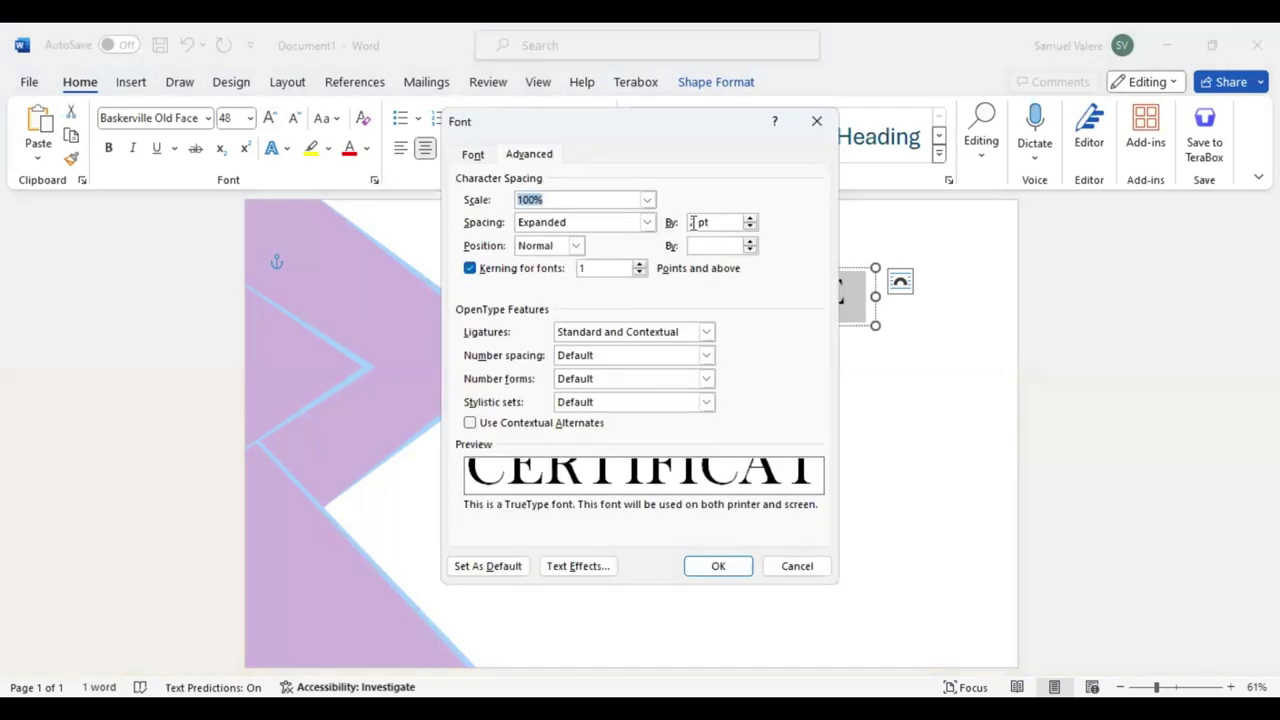
{"action": "left_click", "coordinate": [692, 222]}
{"action": "key", "text": "BackSpace"}
{"action": "type", "text": "4"}
{"action": "key", "text": "Return"}
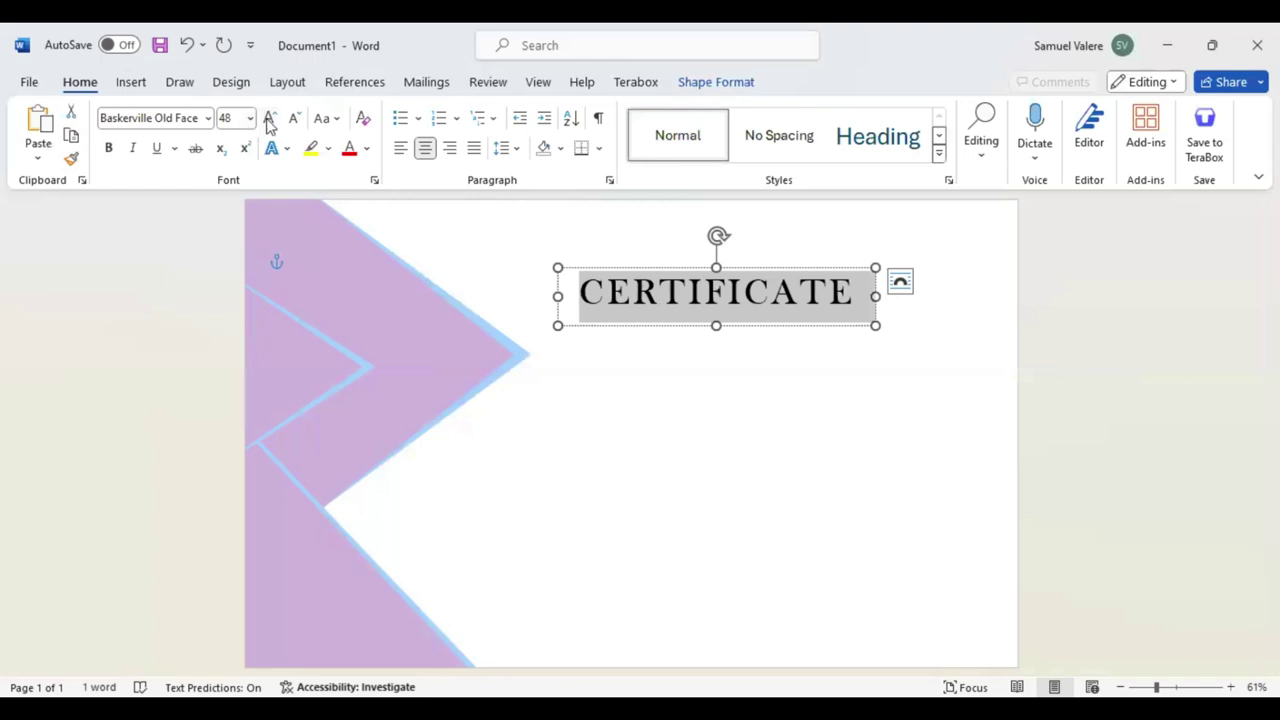
Set the CERTIFICATE heading to 60 pt
{"action": "left_click", "coordinate": [270, 124]}
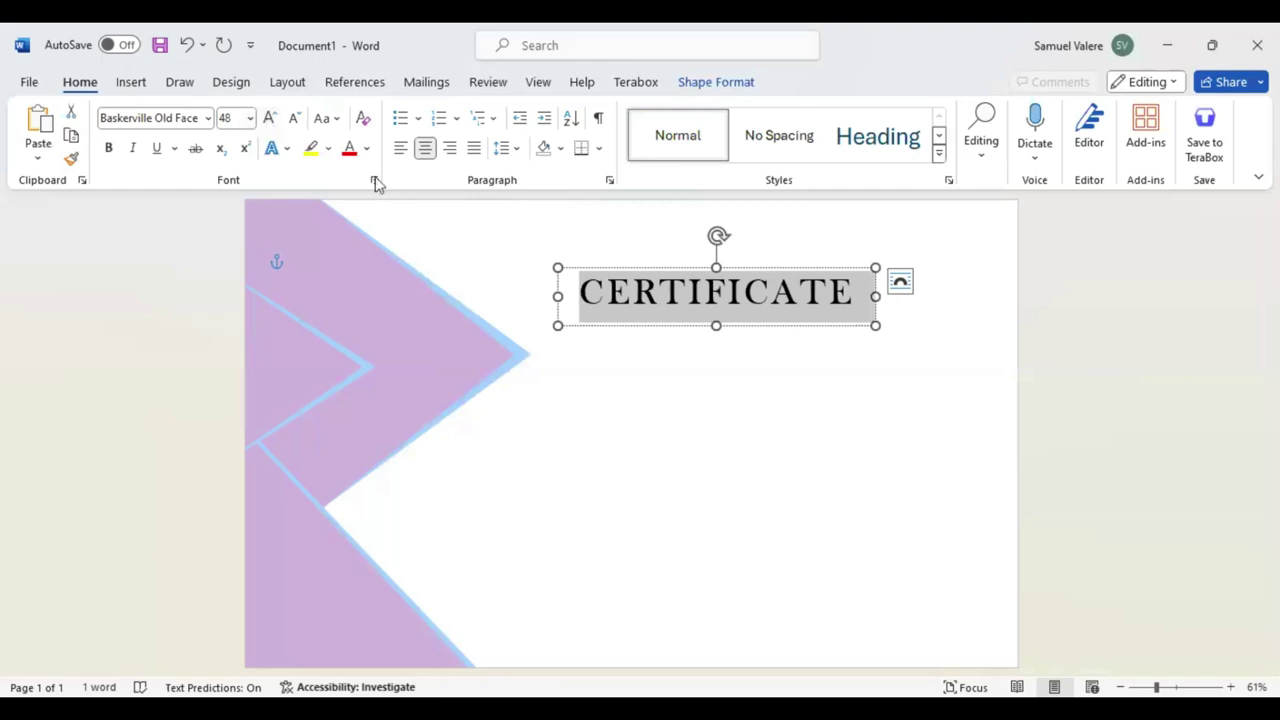
{"action": "left_click", "coordinate": [230, 120]}
{"action": "type", "text": "65"}
{"action": "key", "text": "Return"}
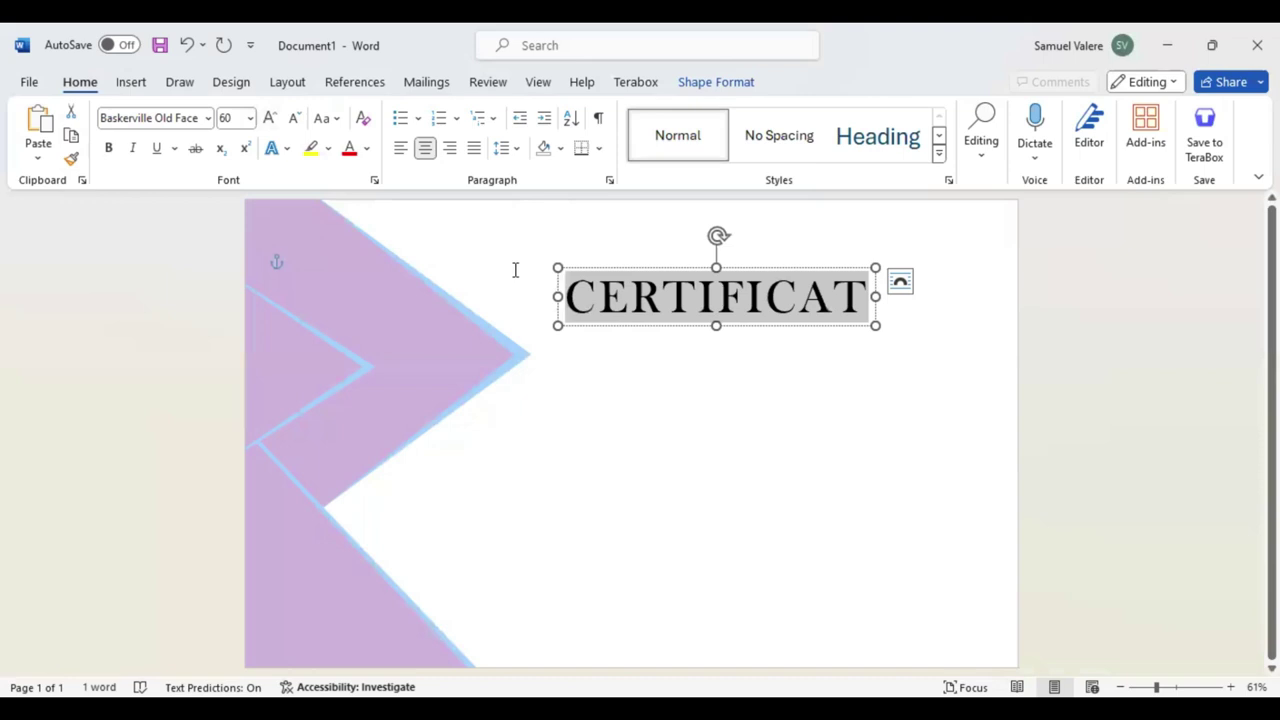
Nudge the CERTIFICATE box into place near the page top and duplicate it
{"action": "key", "text": "Escape"}
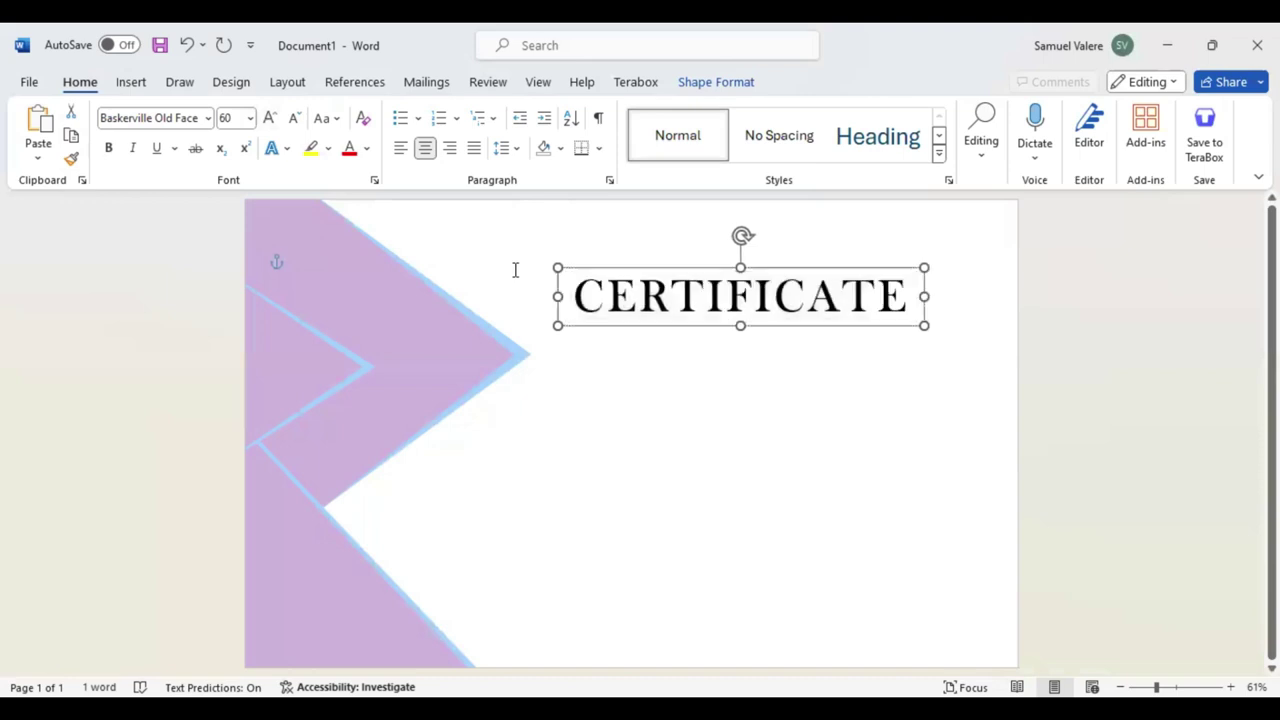
{"action": "key", "text": "Up"}
{"action": "key", "text": "Up"}
{"action": "key", "text": "Right"}
{"action": "key", "text": "Up"}
{"action": "key", "text": "Left"}
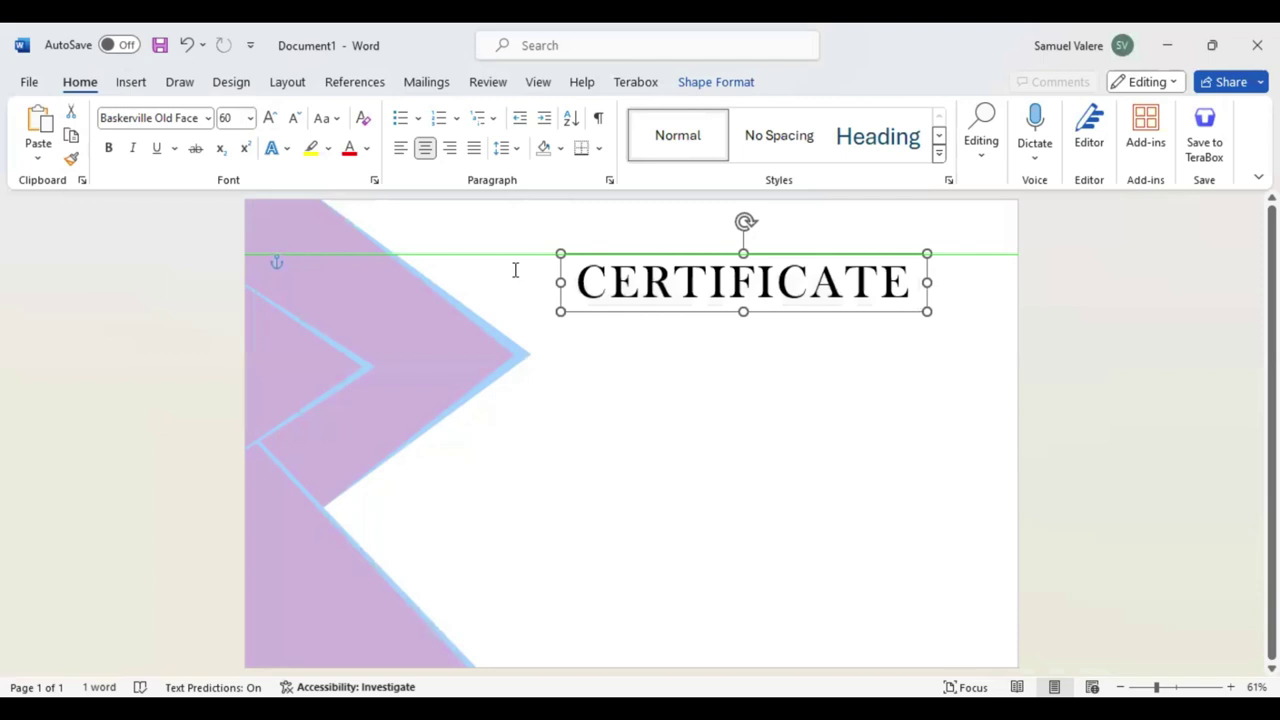
{"action": "key", "text": "Right"}
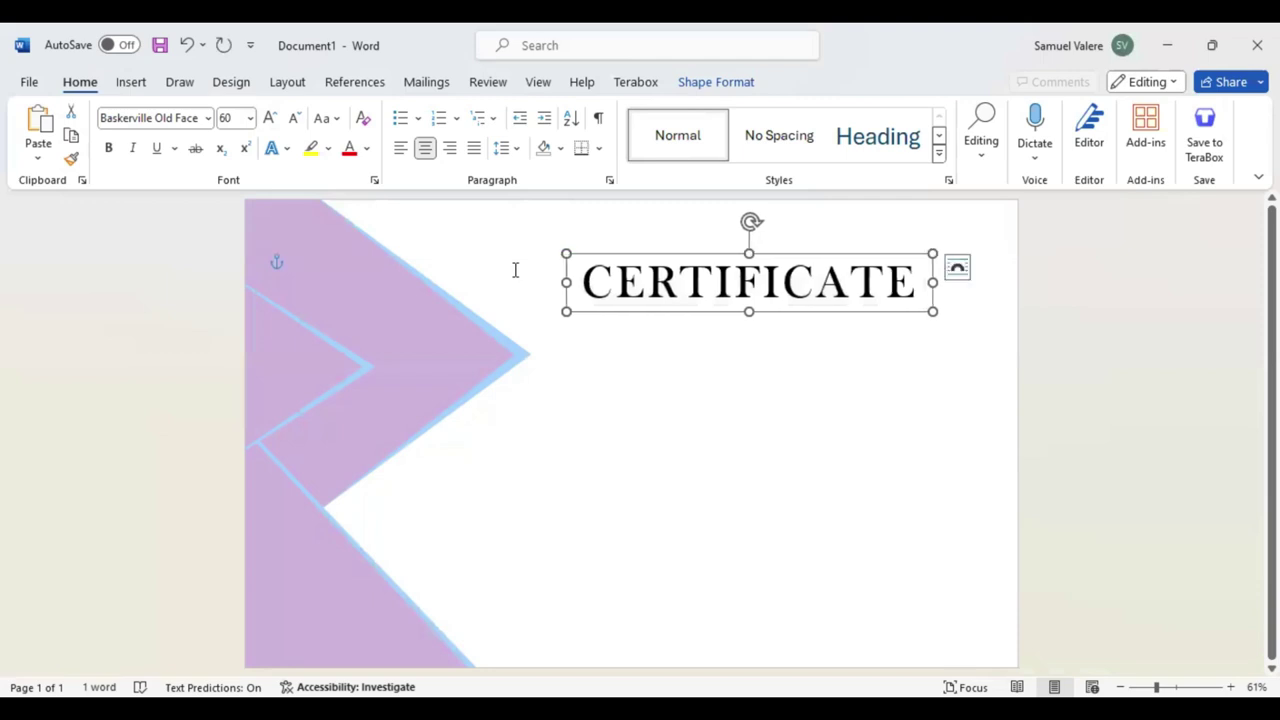
{"action": "key", "text": "ctrl+d"}
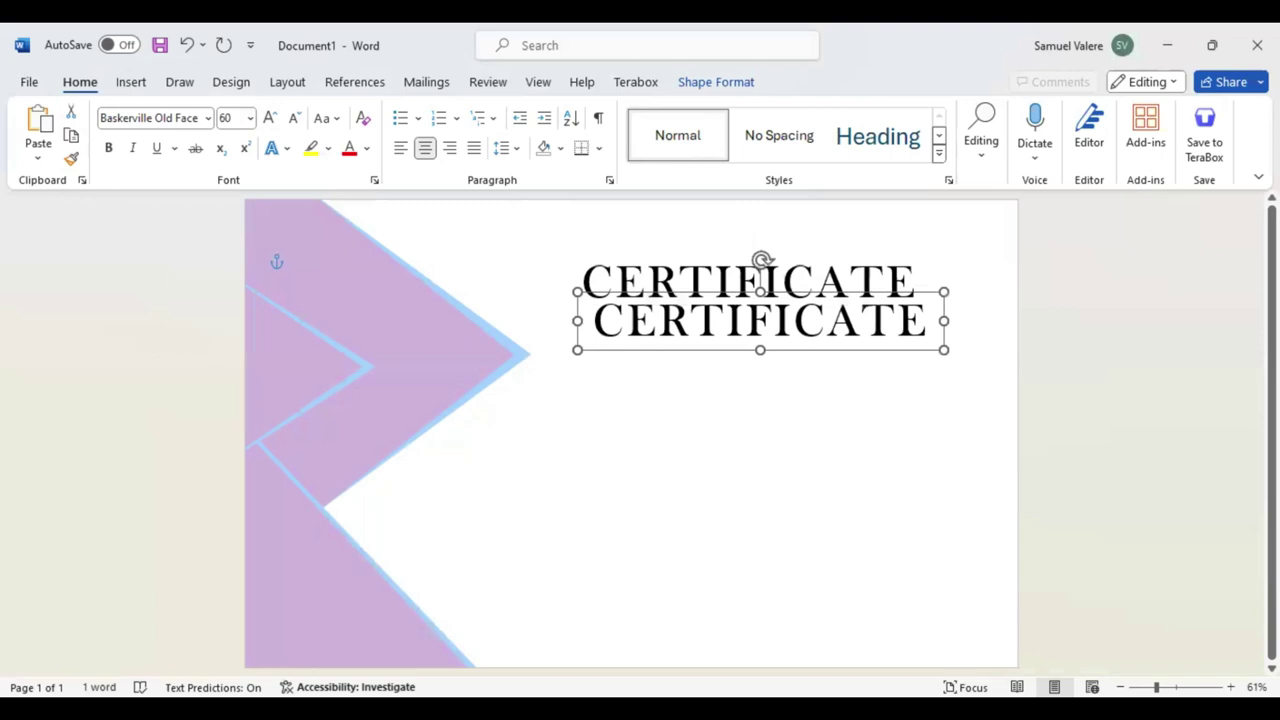
Replace the duplicate's text with 'Of Achievement' and shrink it to 16 pt
{"action": "type", "text": "Of Achievement"}
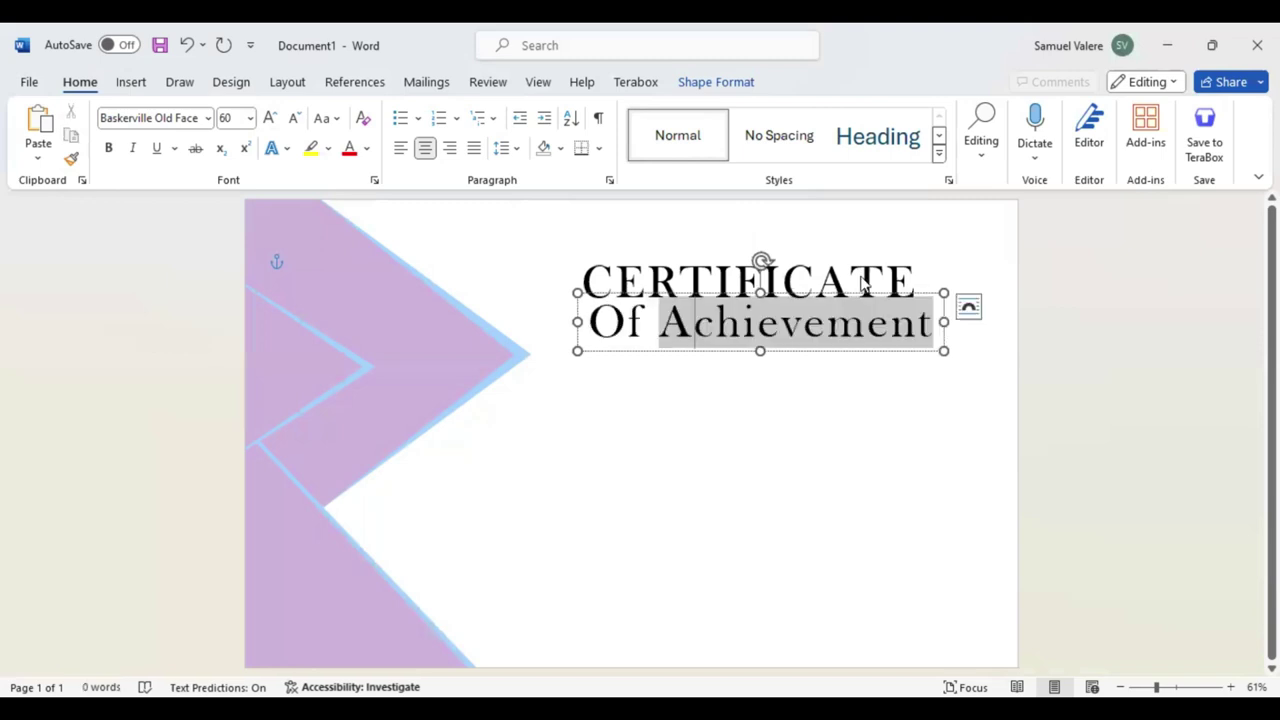
{"action": "left_click", "coordinate": [875, 268]}
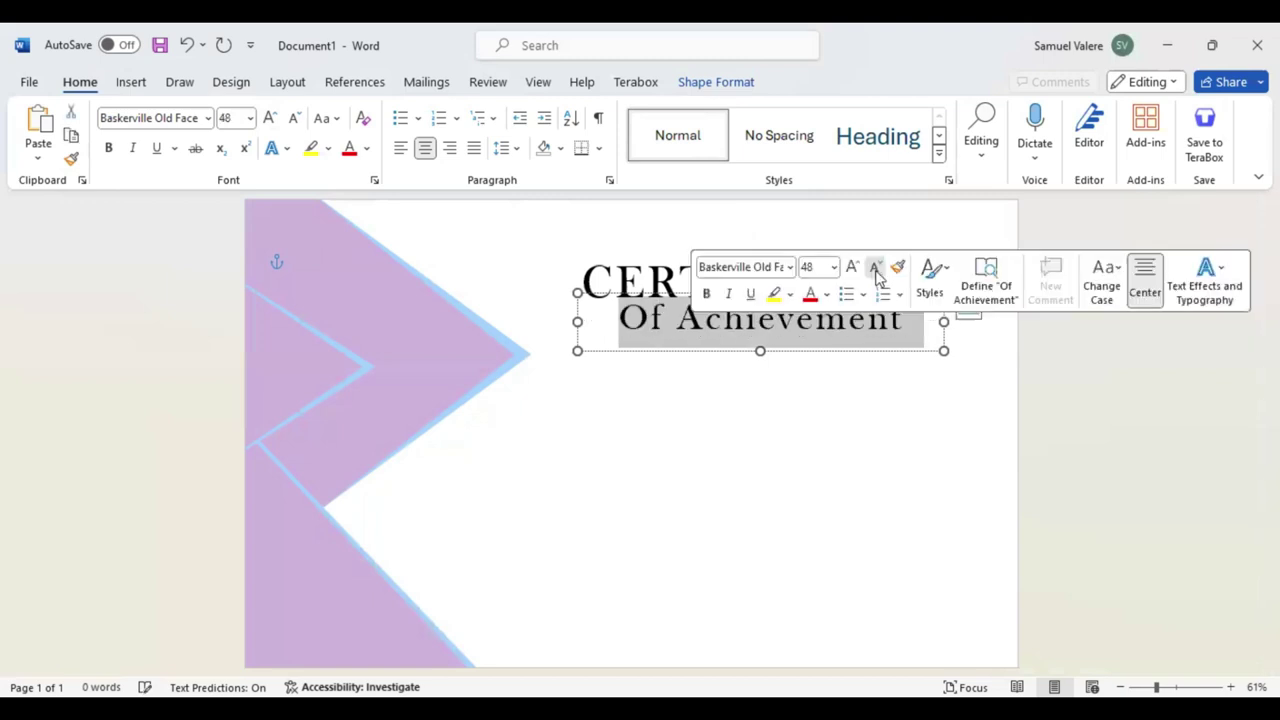
{"action": "key", "text": "ctrl+shift+comma"}
{"action": "key", "text": "ctrl+shift+comma"}
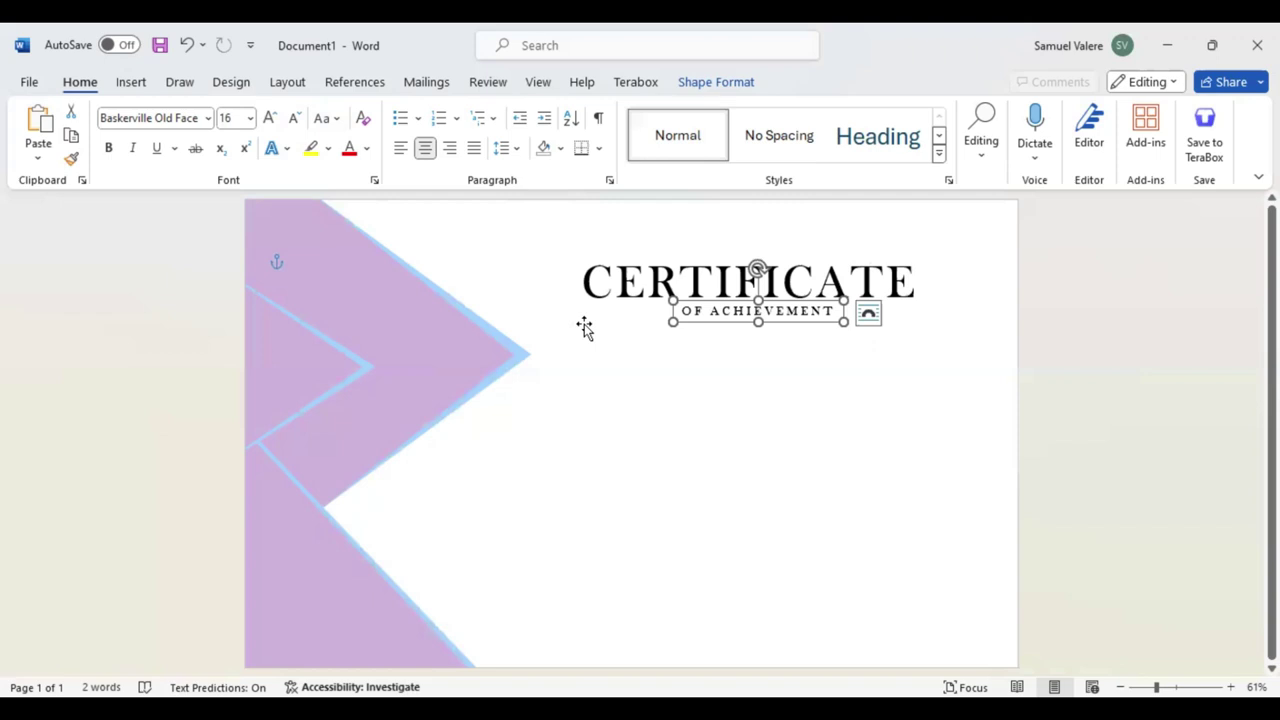
Nudge the OF ACHIEVEMENT box right and up, then duplicate it
{"action": "key", "text": "Right"}
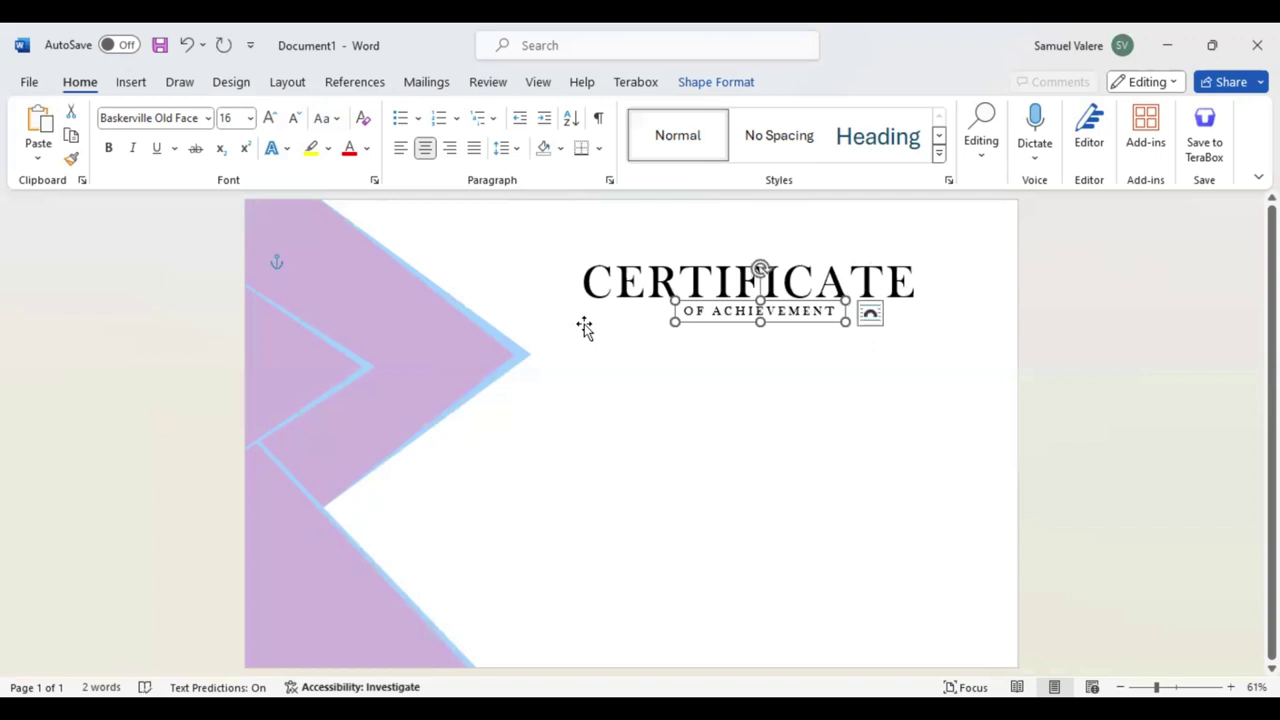
{"action": "key", "text": "Up"}
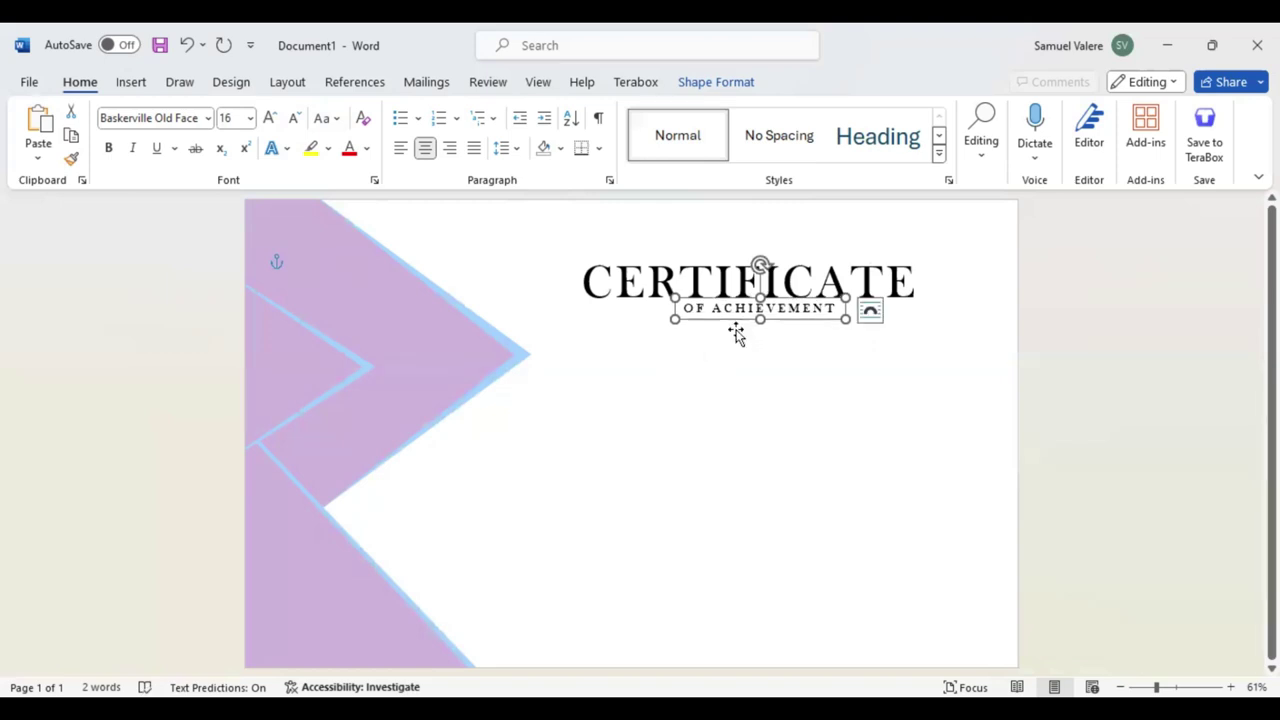
{"action": "key", "text": "ctrl+d"}
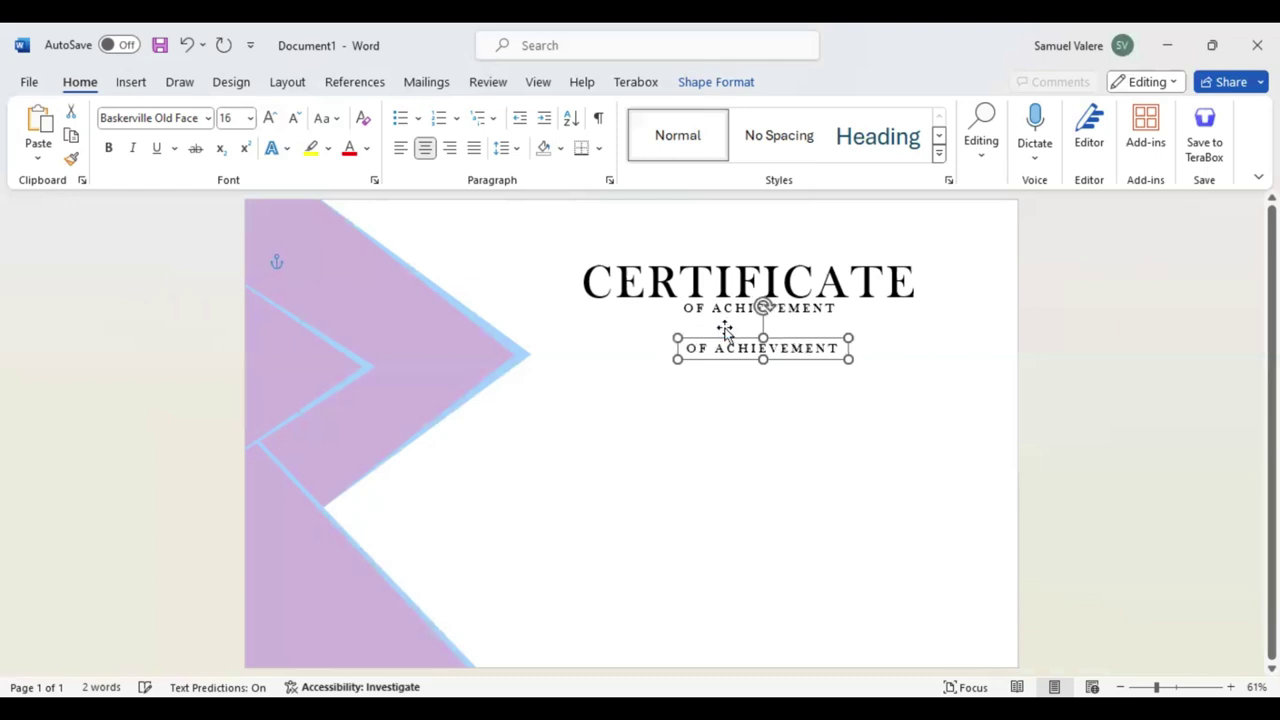
Change the copy to 'This Certificate Is Beautifully Presented To', widen its box, and place it below OF ACHIEVEMENT
{"action": "left_click_drag", "start_coordinate": [727, 347], "coordinate": [723, 332]}
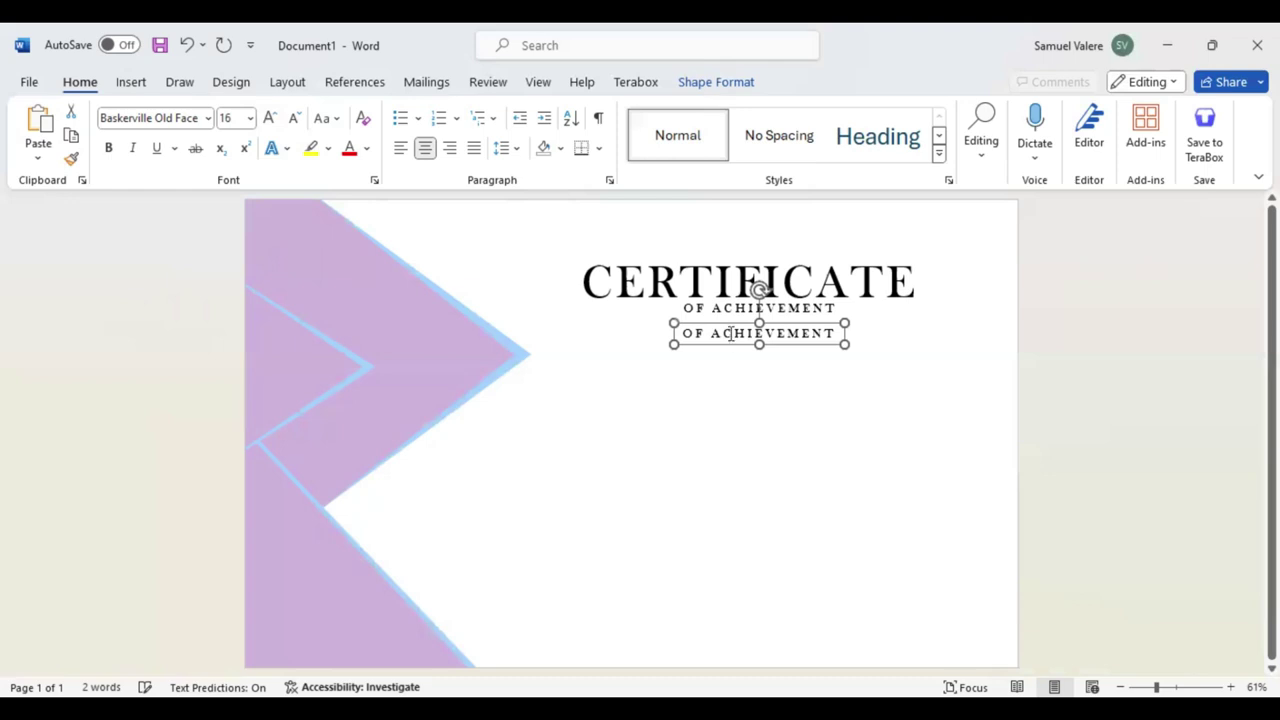
{"action": "triple_click", "coordinate": [731, 334]}
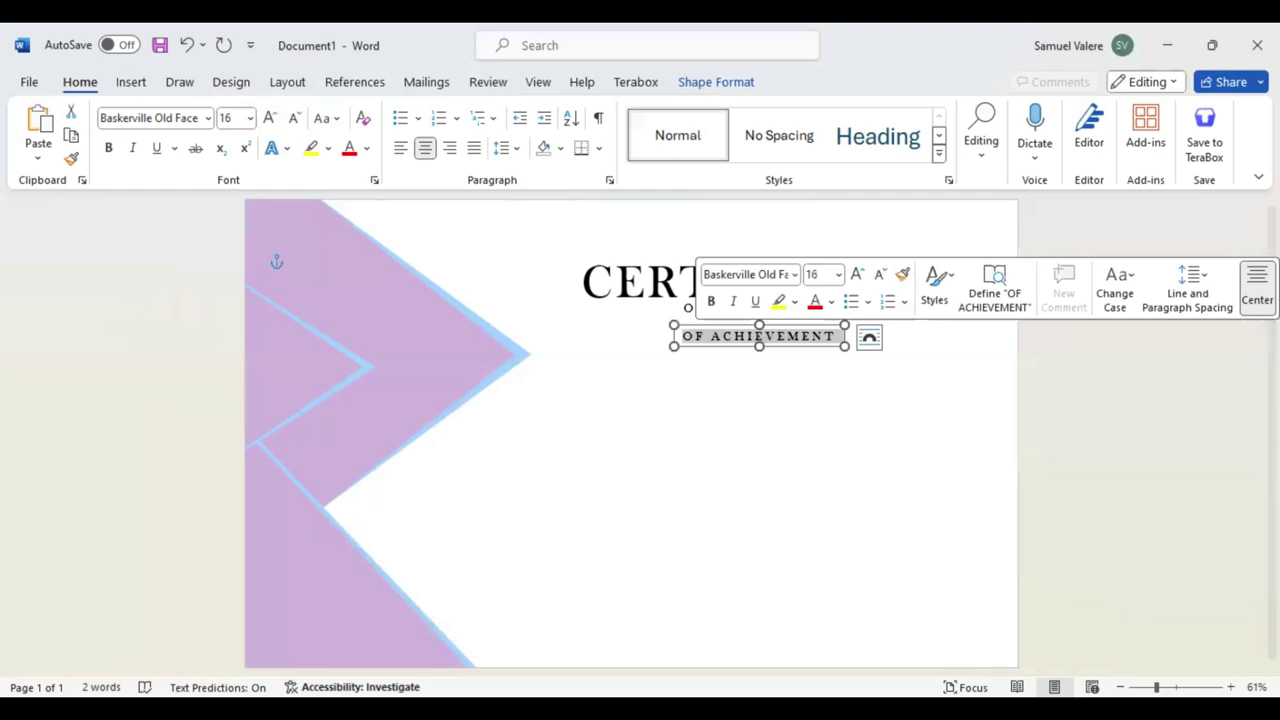
{"action": "type", "text": "This Certificate Is"}
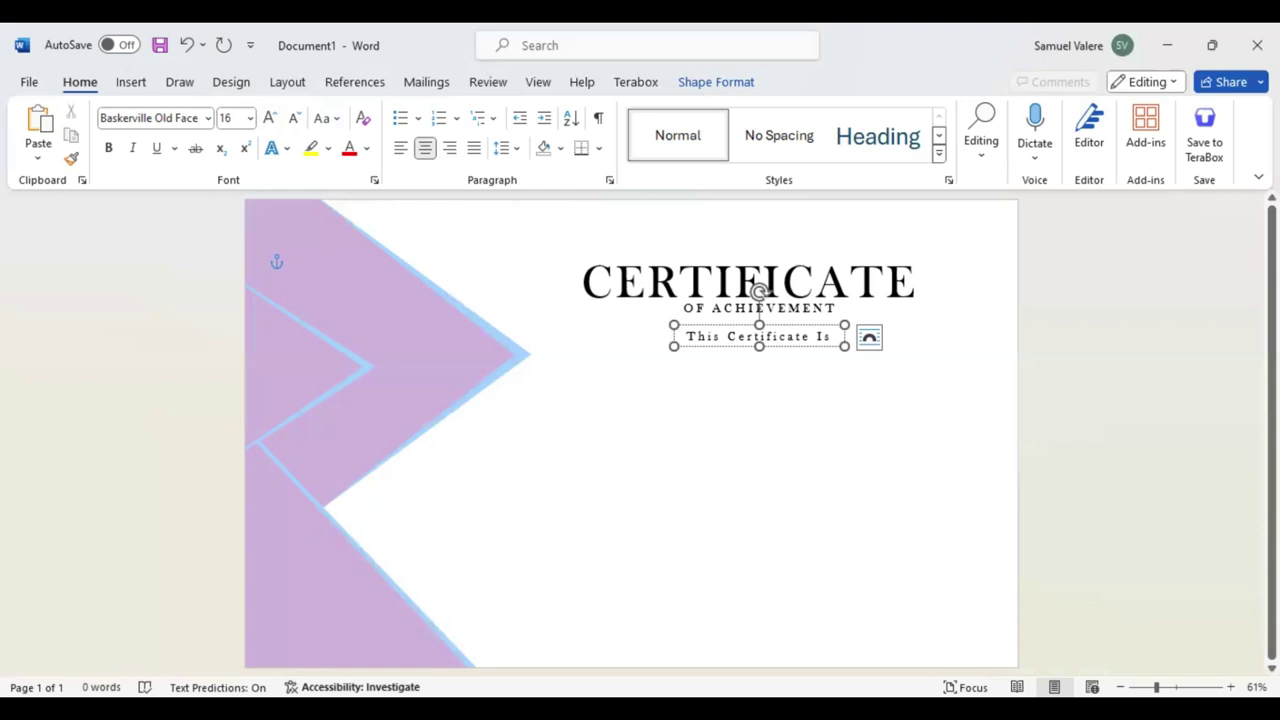
{"action": "type", "text": "Beautifully"}
{"action": "key", "text": "Escape"}
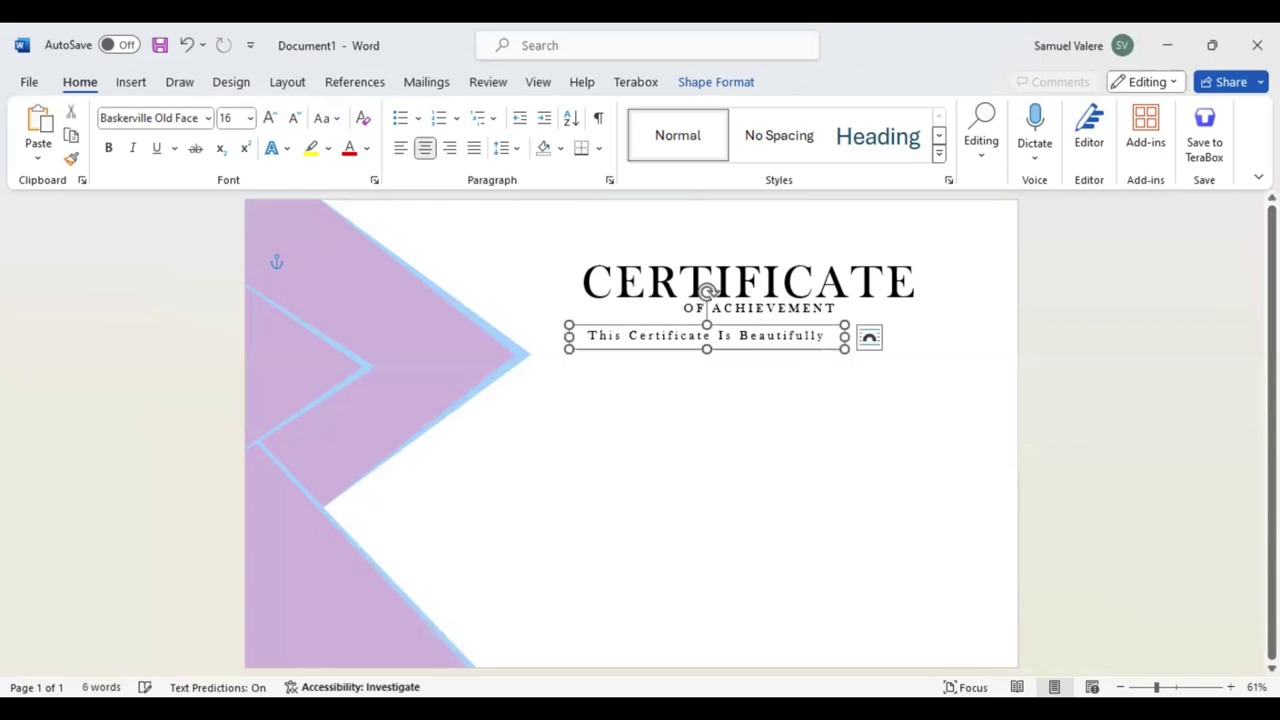
{"action": "left_click_drag", "start_coordinate": [845, 336], "coordinate": [942, 336]}
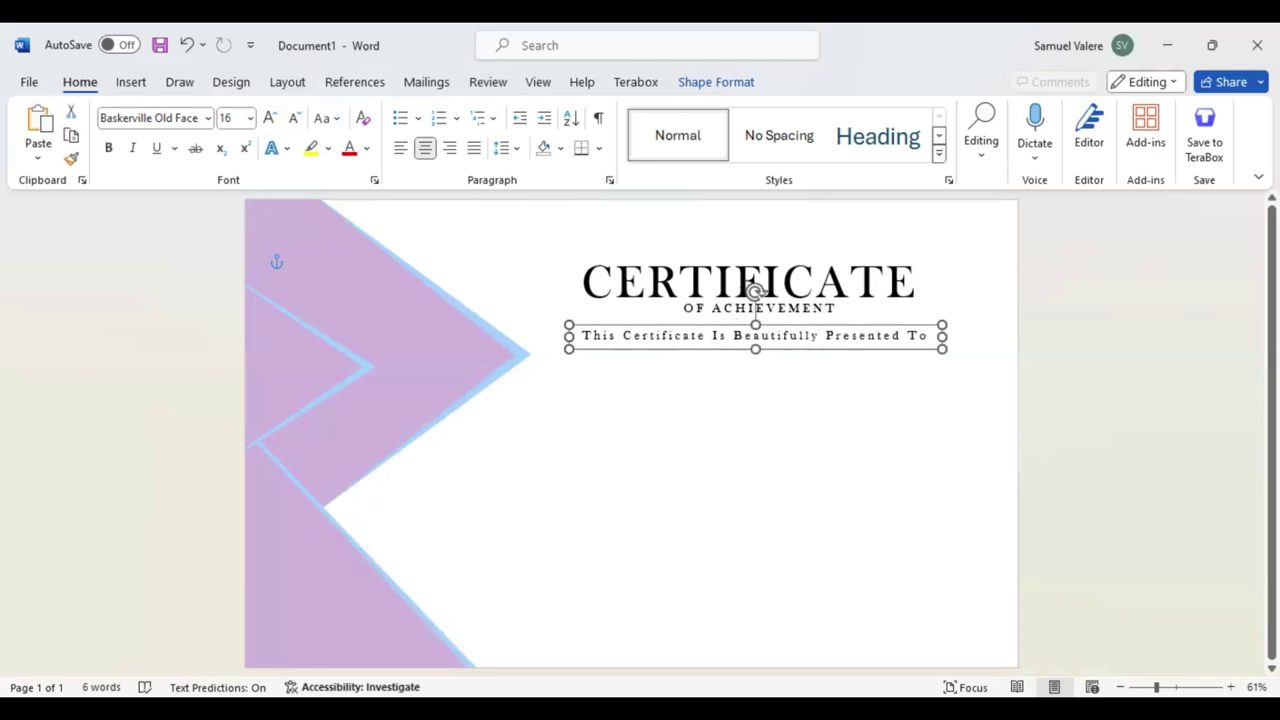
{"action": "left_click_drag", "start_coordinate": [755, 290], "coordinate": [741, 311]}
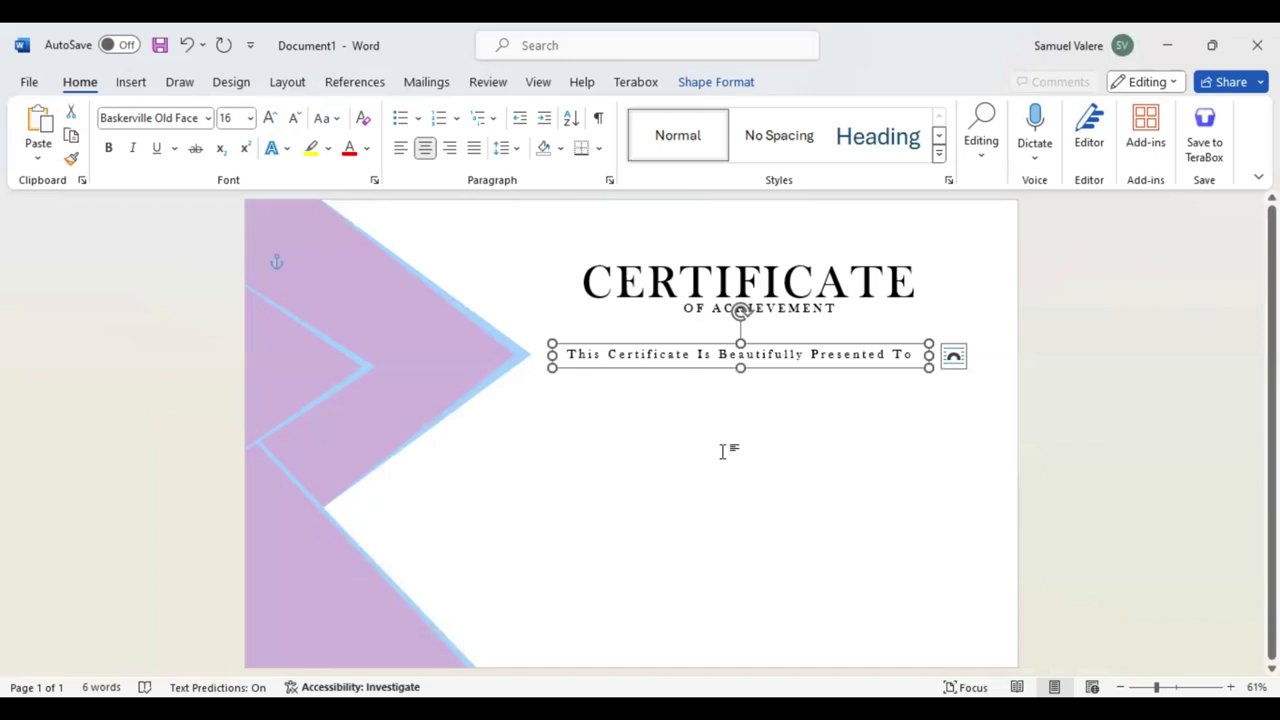
Copy the 60 pt CERTIFICATE box to sit centred below the presented-to line
{"action": "left_click", "coordinate": [729, 262]}
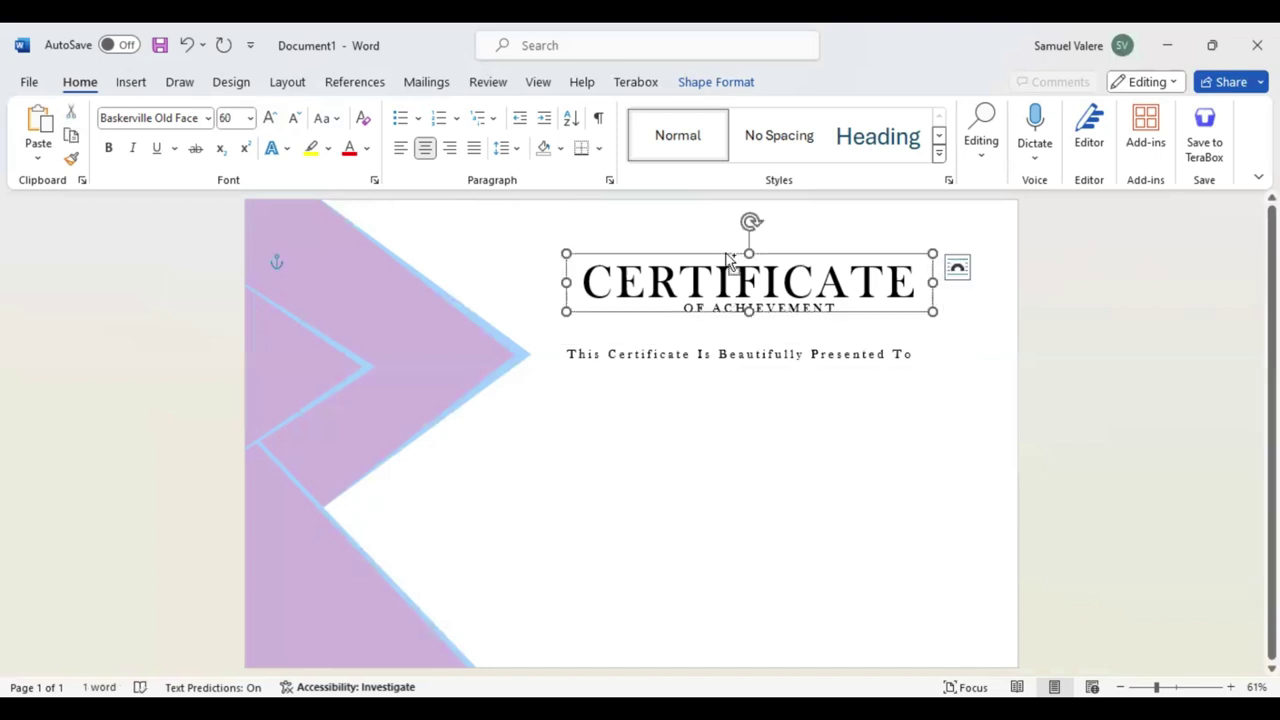
{"action": "left_click_drag", "start_coordinate": [735, 315], "coordinate": [727, 424], "text": "ctrl"}
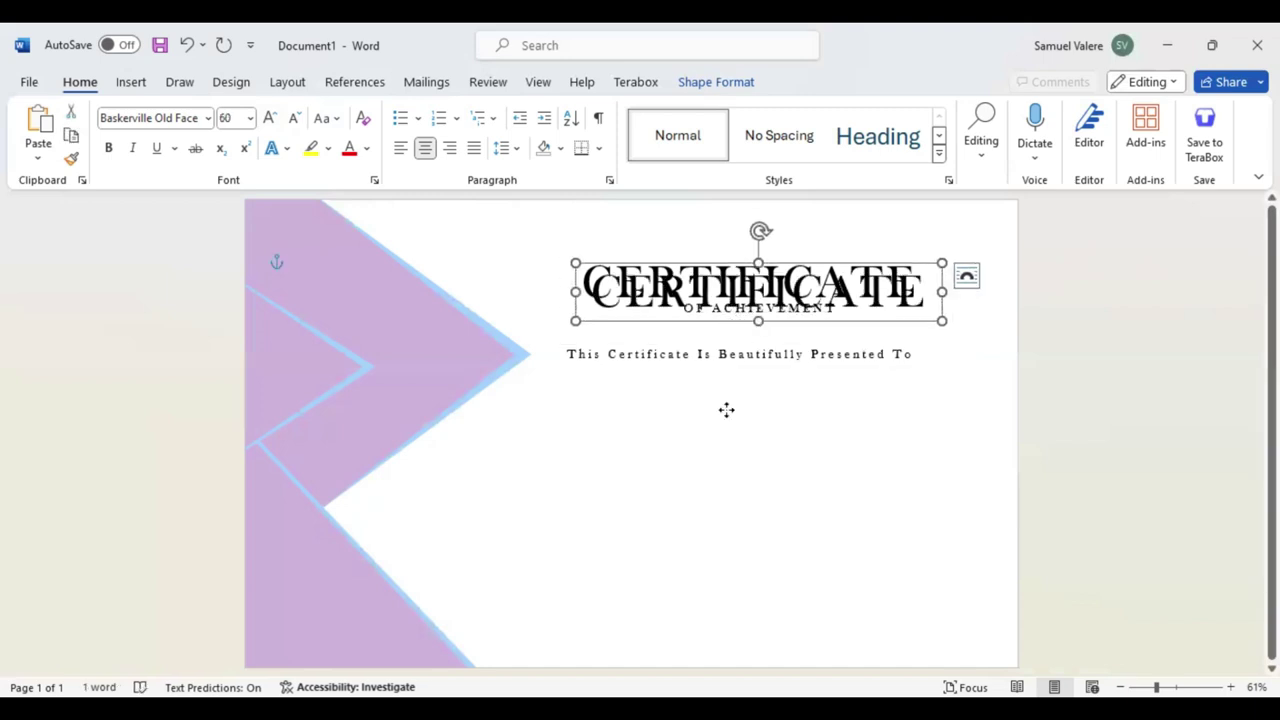
{"action": "left_click", "coordinate": [727, 424]}
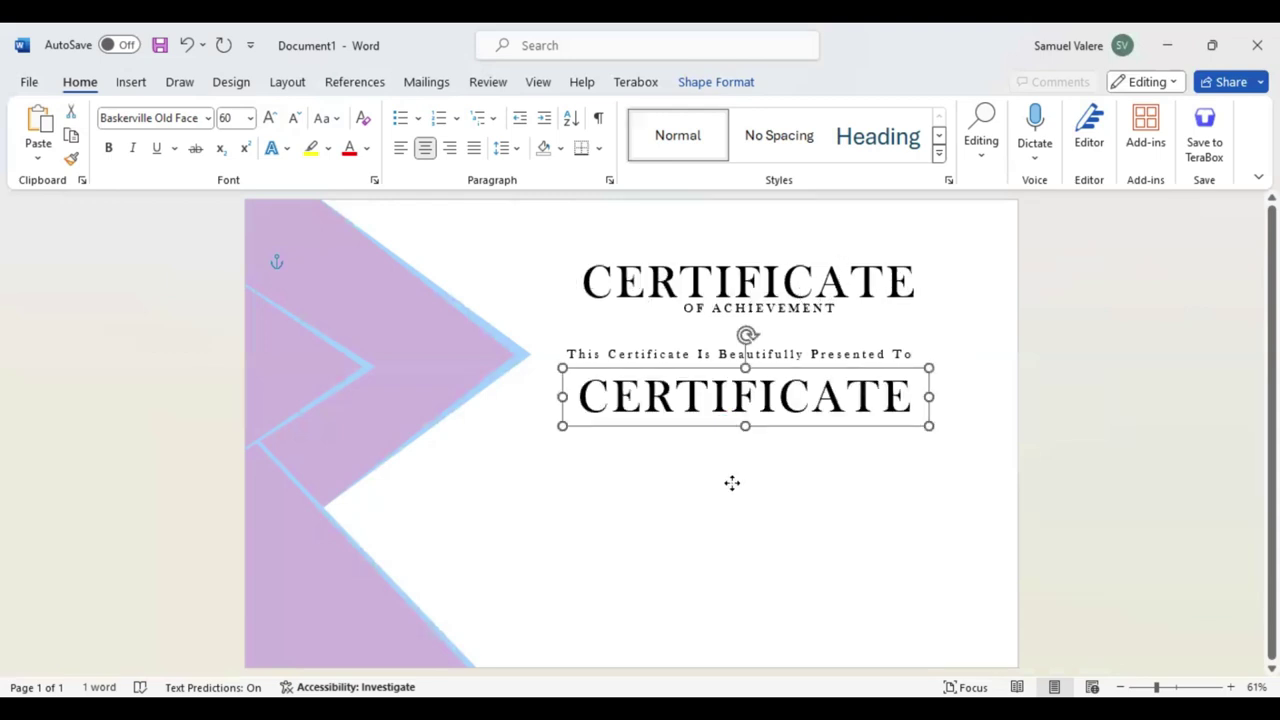
{"action": "left_click_drag", "start_coordinate": [732, 483], "coordinate": [732, 476]}
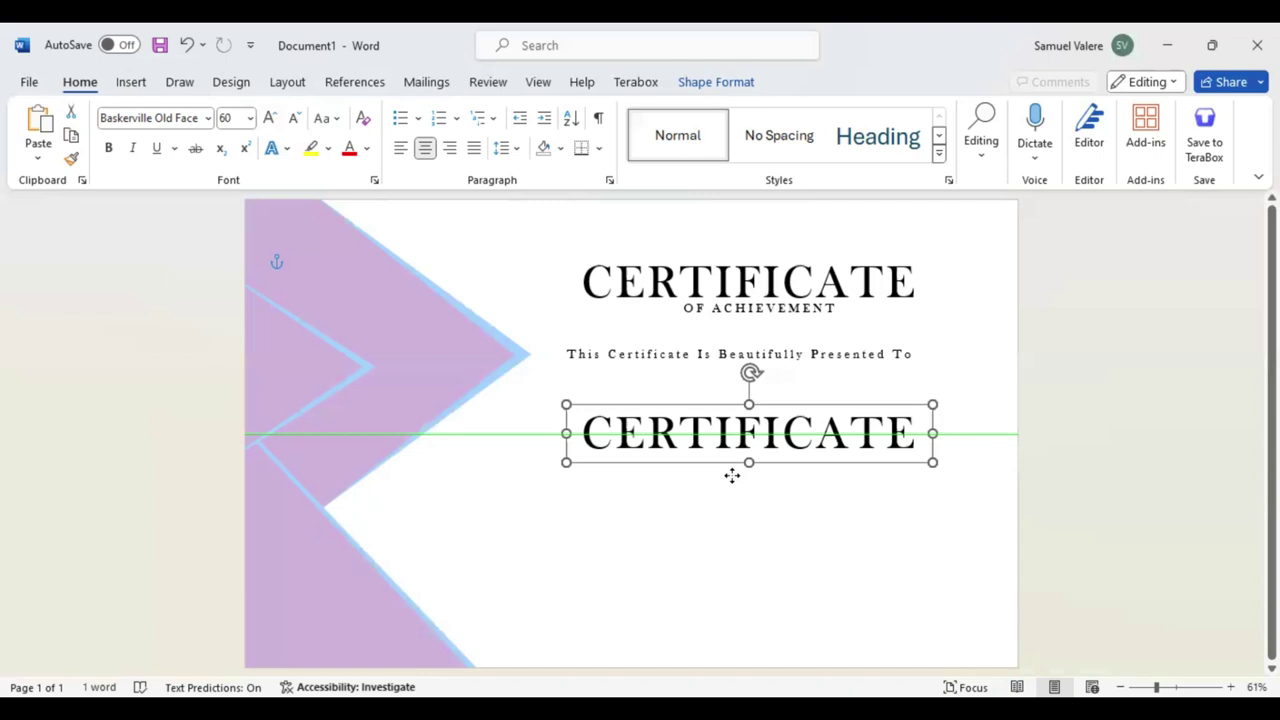
{"action": "left_click_drag", "start_coordinate": [732, 476], "coordinate": [733, 476]}
Move the presented-to line down to sit just above the copied CERTIFICATE
{"action": "left_click", "coordinate": [768, 343]}
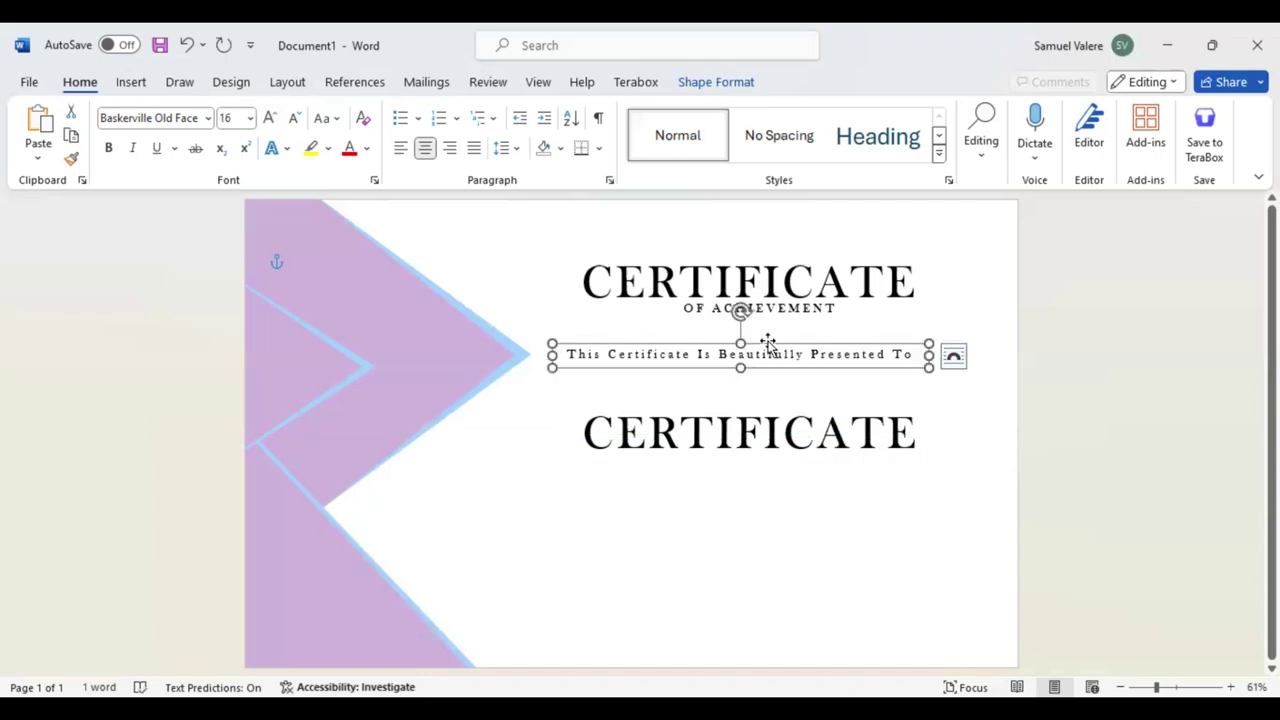
{"action": "left_click_drag", "start_coordinate": [768, 343], "coordinate": [767, 358]}
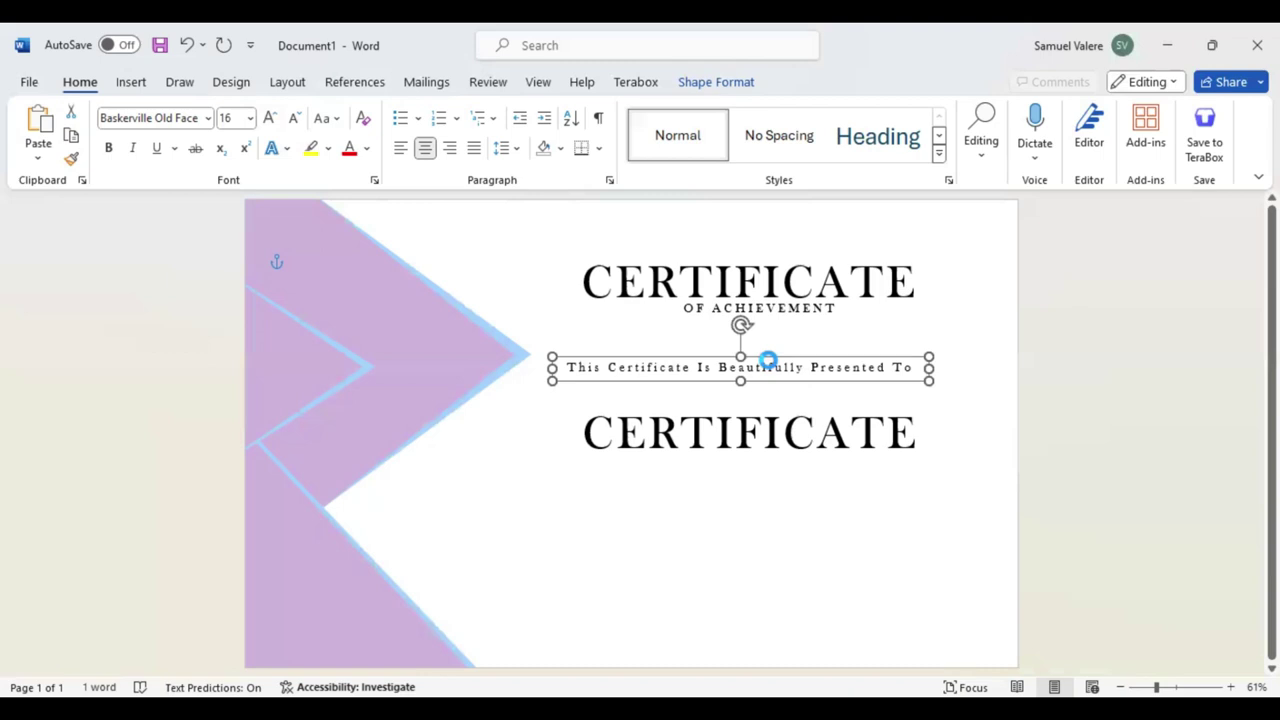
{"action": "left_click_drag", "start_coordinate": [767, 360], "coordinate": [741, 452]}
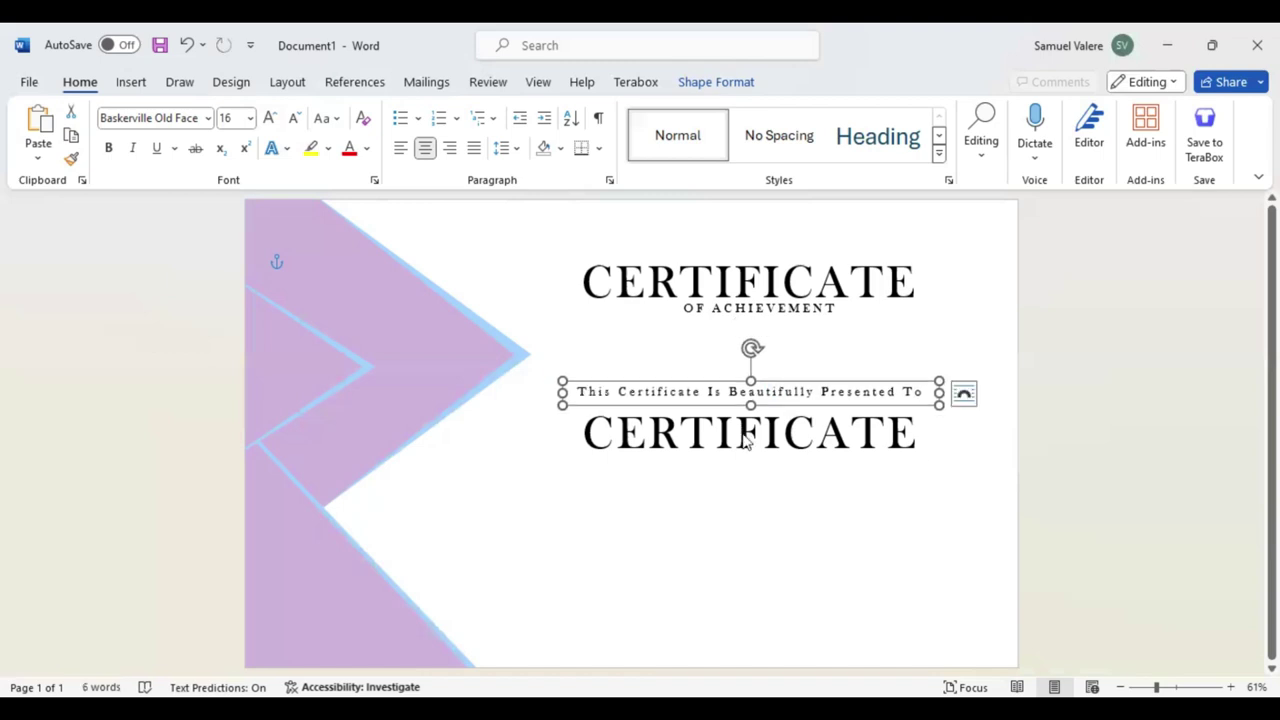
Replace the copied CERTIFICATE with the recipient's full name and widen the box to fit
{"action": "double_click", "coordinate": [746, 460]}
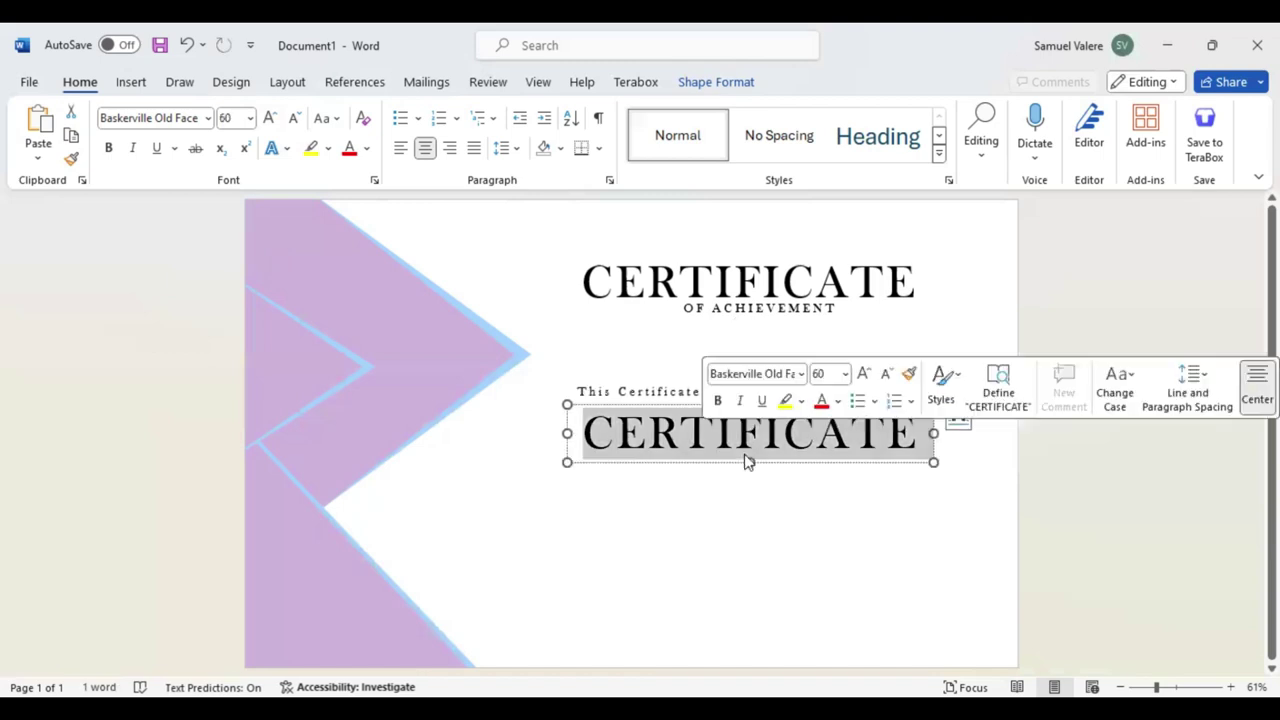
{"action": "type", "text": "Lei"}
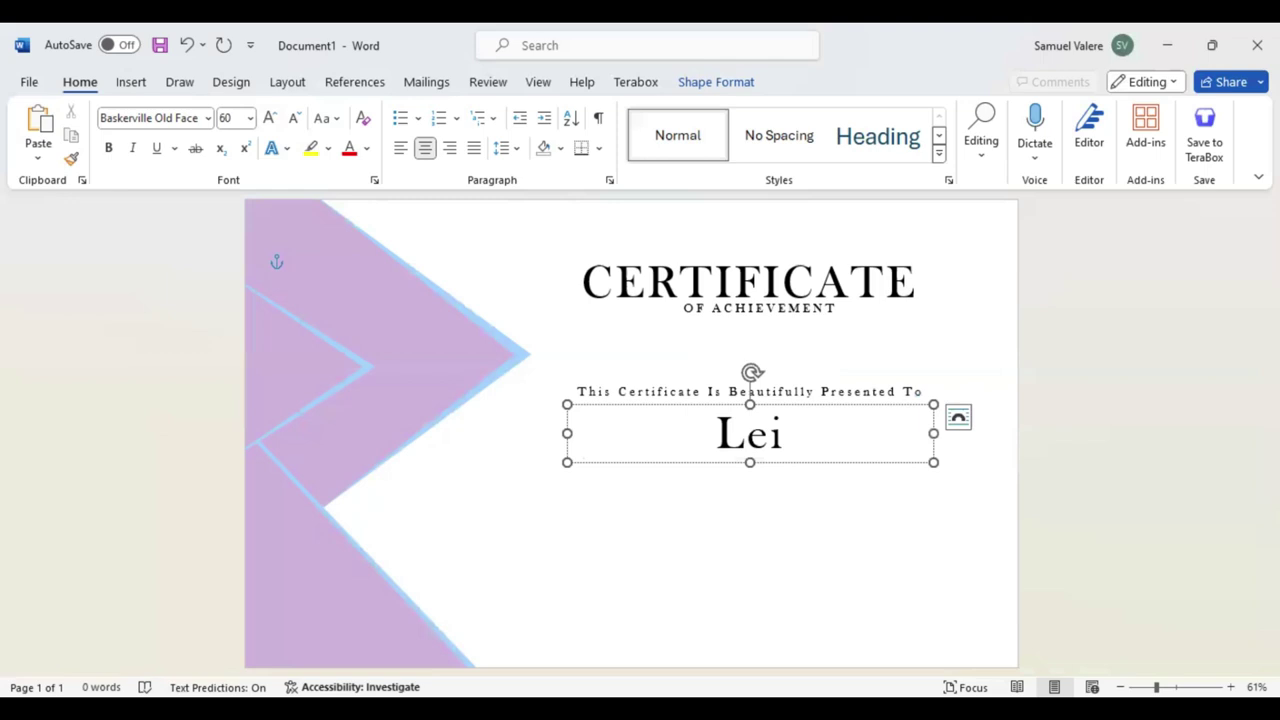
{"action": "type", "text": "ka Fleu"}
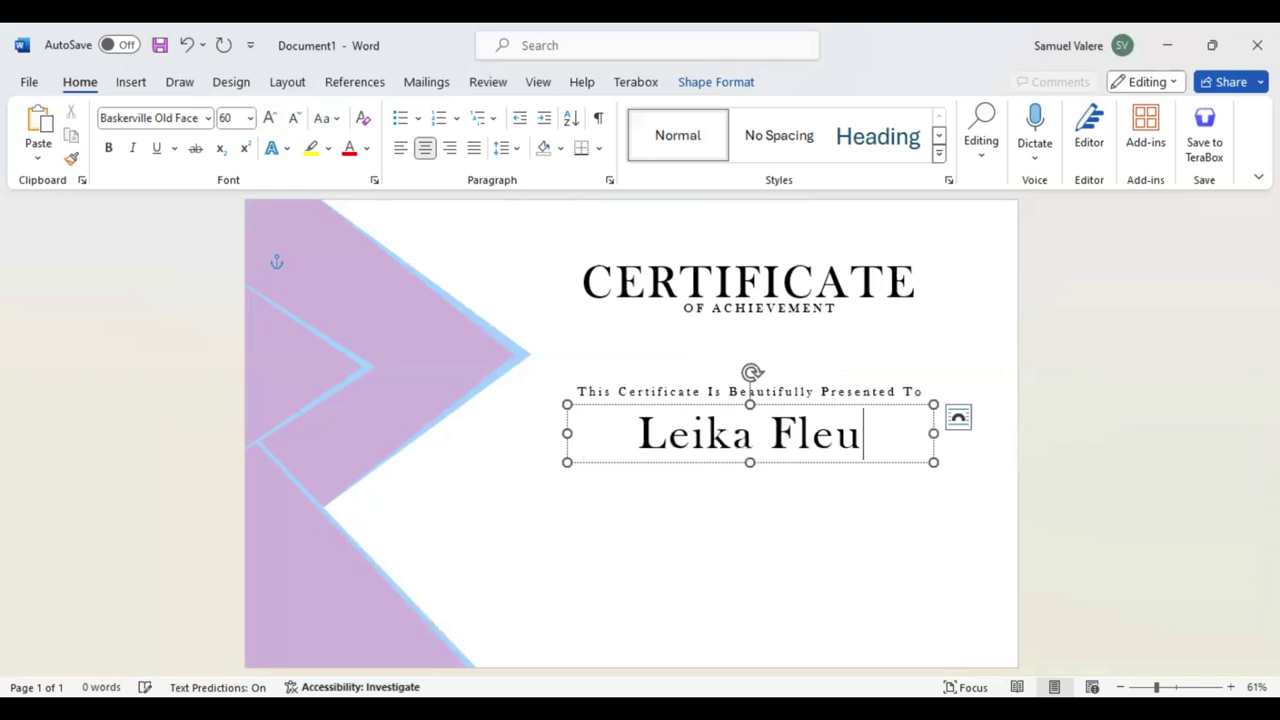
{"action": "type", "text": "rinor"}
{"action": "key", "text": "ctrl+BackSpace"}
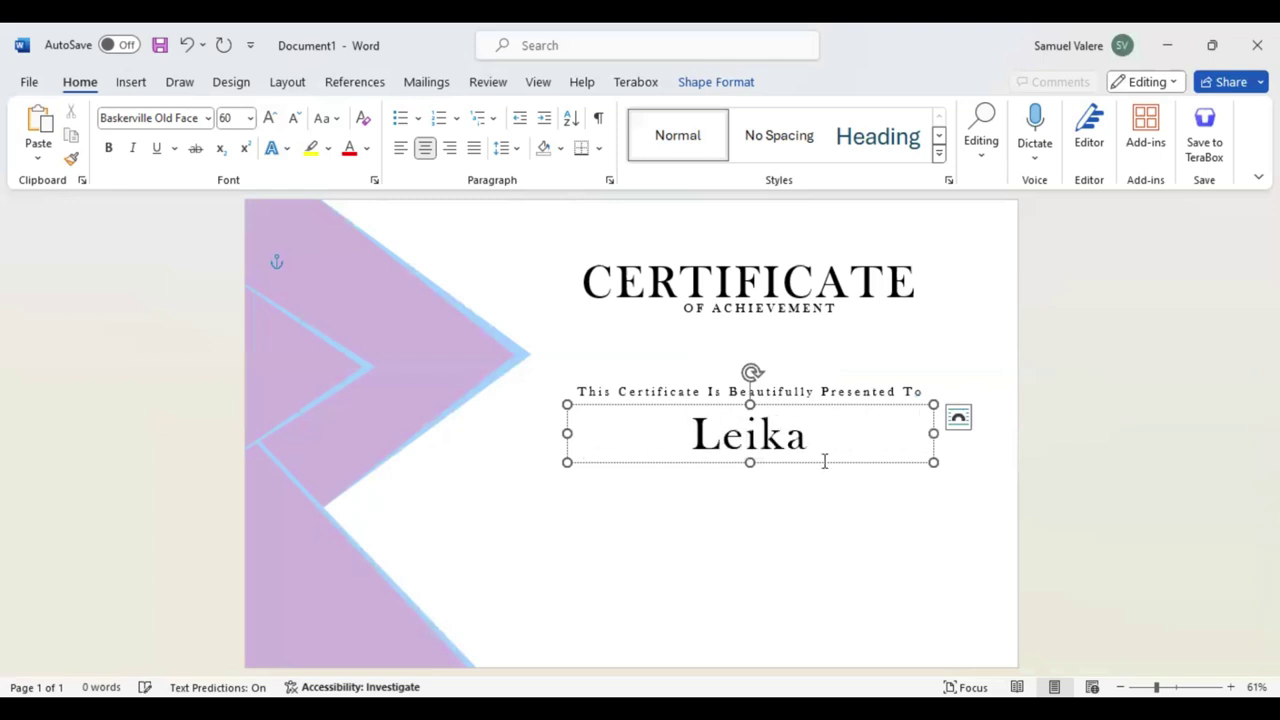
{"action": "left_click_drag", "start_coordinate": [567, 433], "coordinate": [528, 433]}
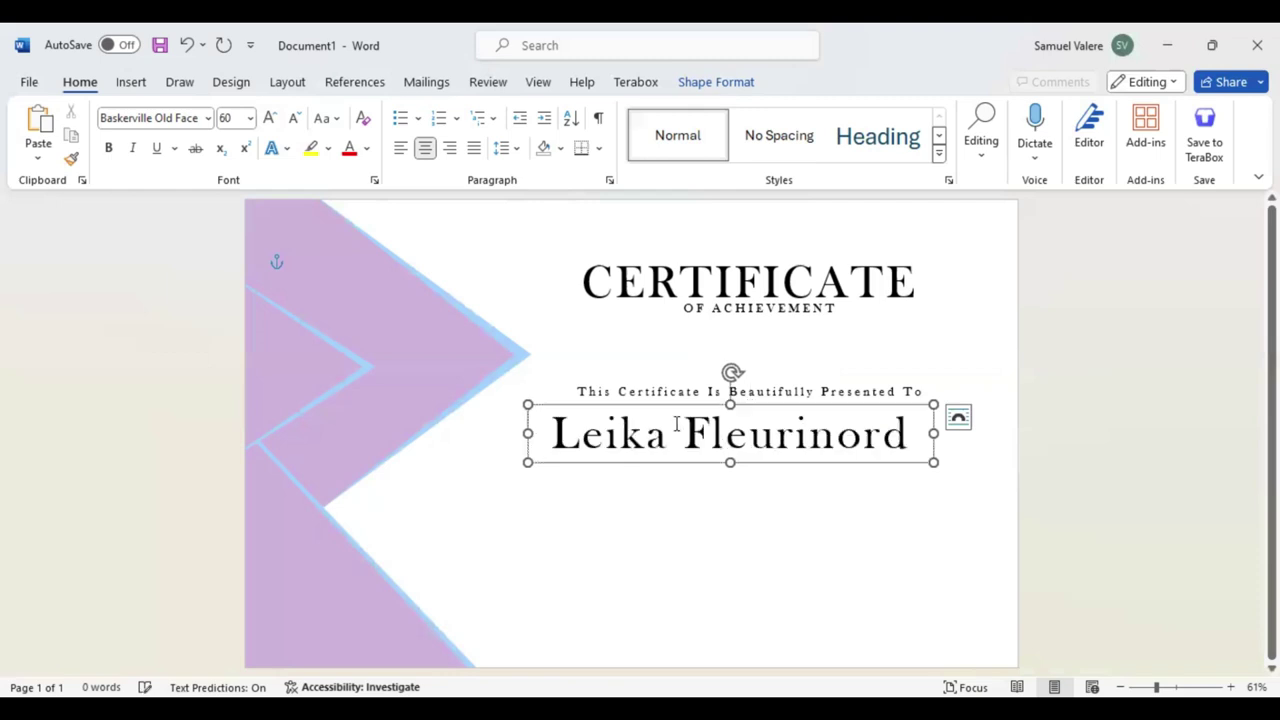
{"action": "left_click", "coordinate": [682, 426]}
{"action": "key", "text": "ctrl+a"}
{"action": "type", "text": "e"}
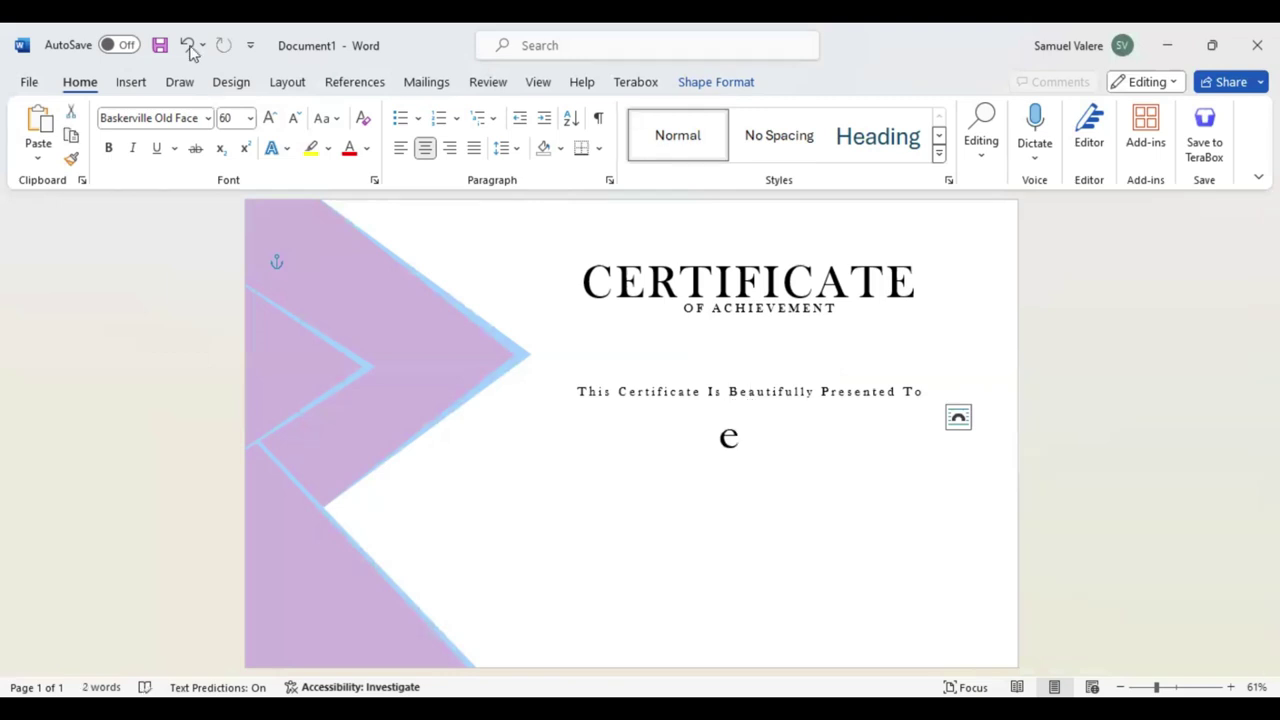
{"action": "left_click", "coordinate": [188, 46]}
{"action": "left_click", "coordinate": [188, 46]}
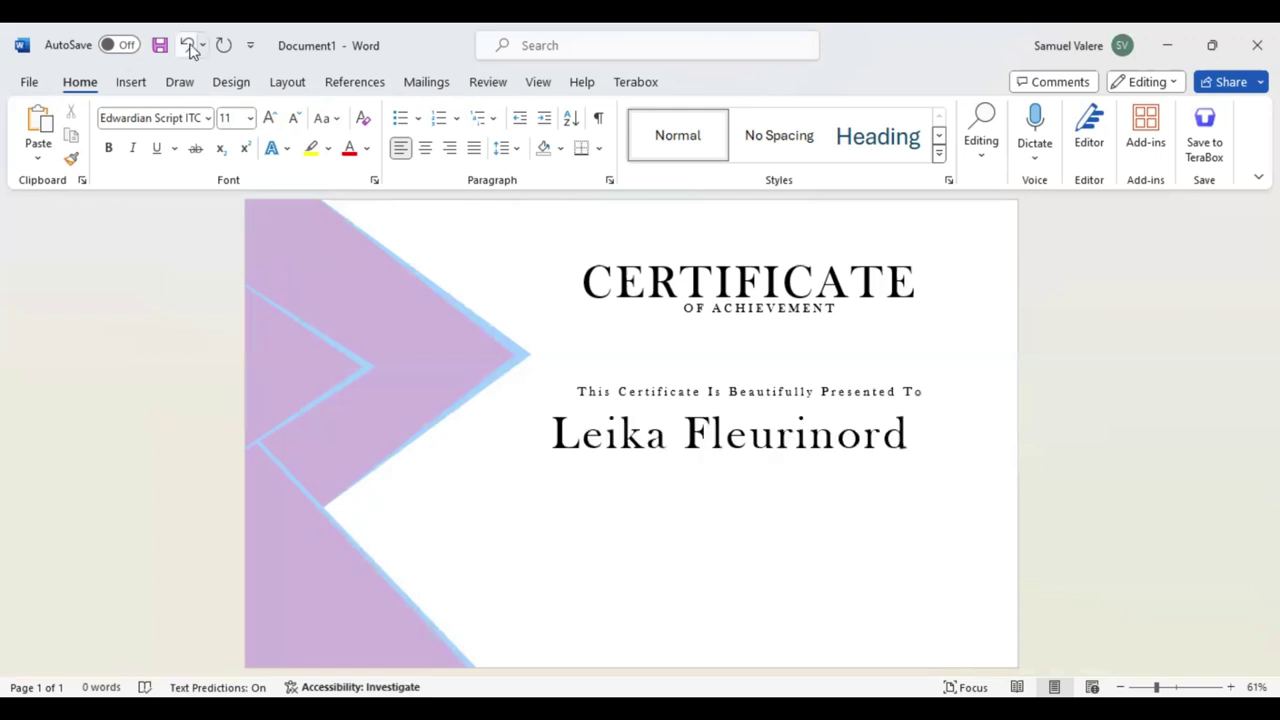
Set the name in Edwardian Script ITC at 90 pt and nudge the presented-to line up
{"action": "key", "text": "ctrl+a"}
{"action": "left_click", "coordinate": [155, 118]}
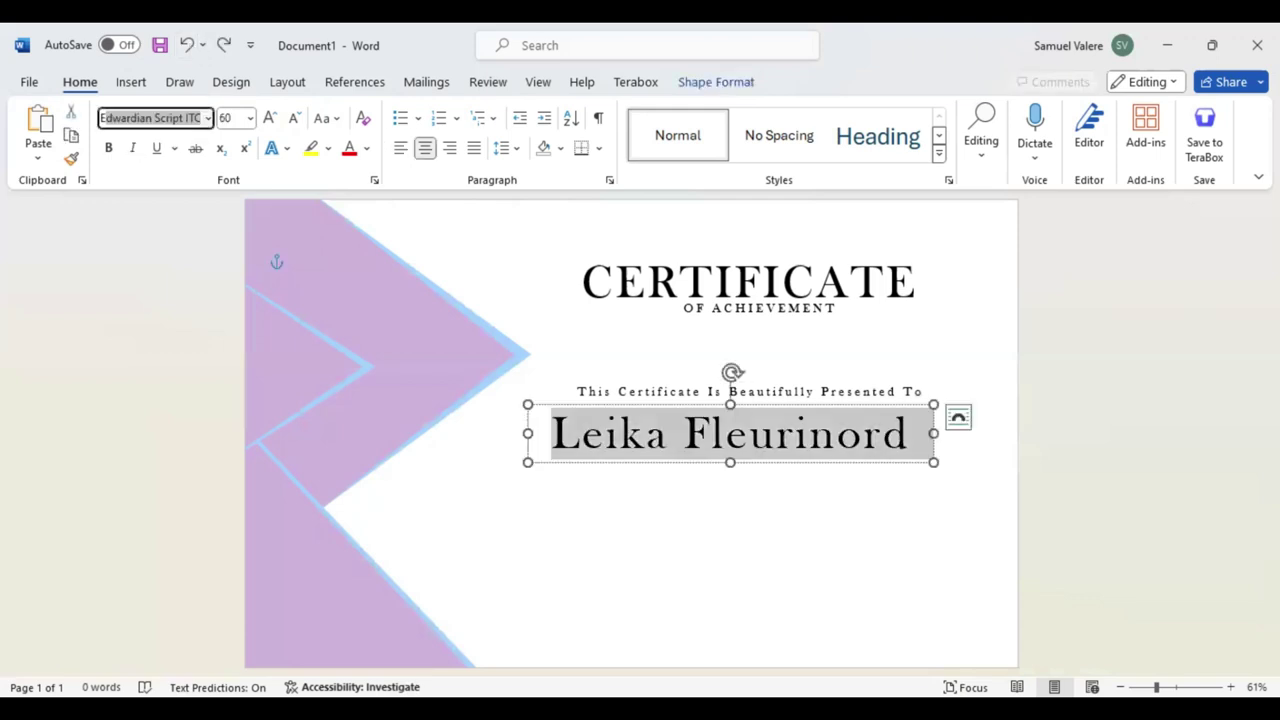
{"action": "key", "text": "Return"}
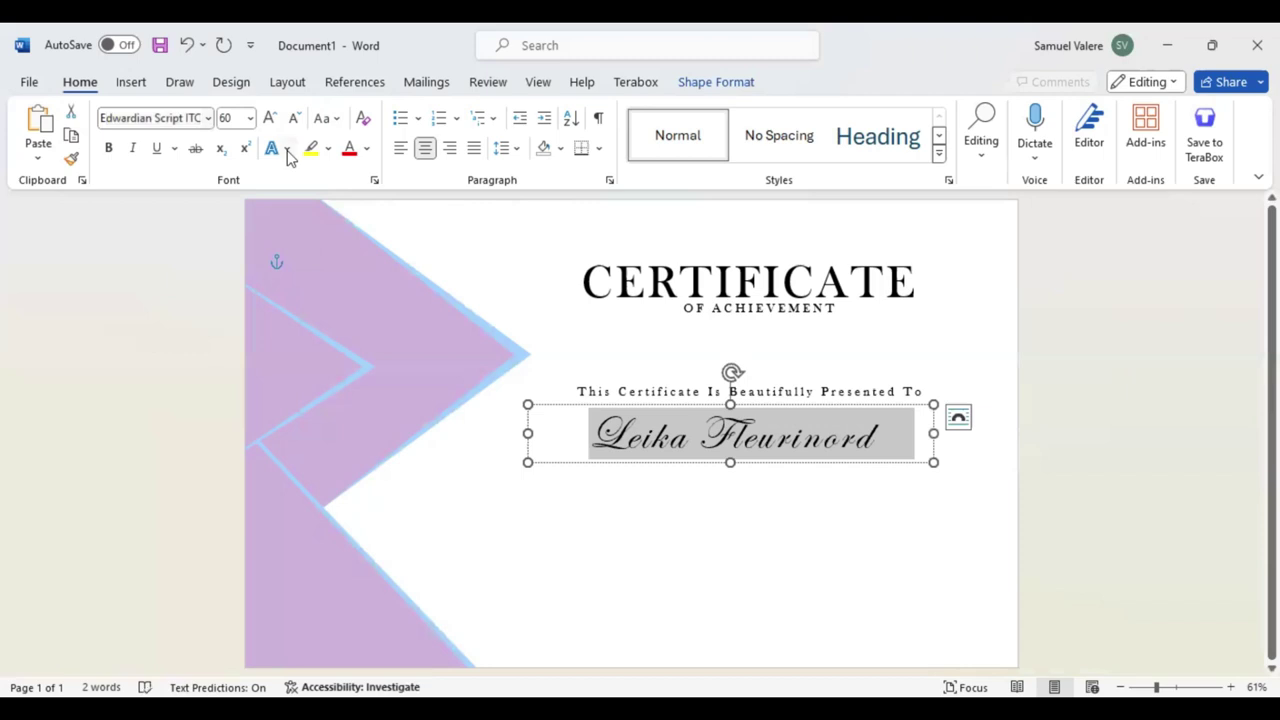
{"action": "left_click", "coordinate": [272, 121]}
{"action": "left_click", "coordinate": [272, 121]}
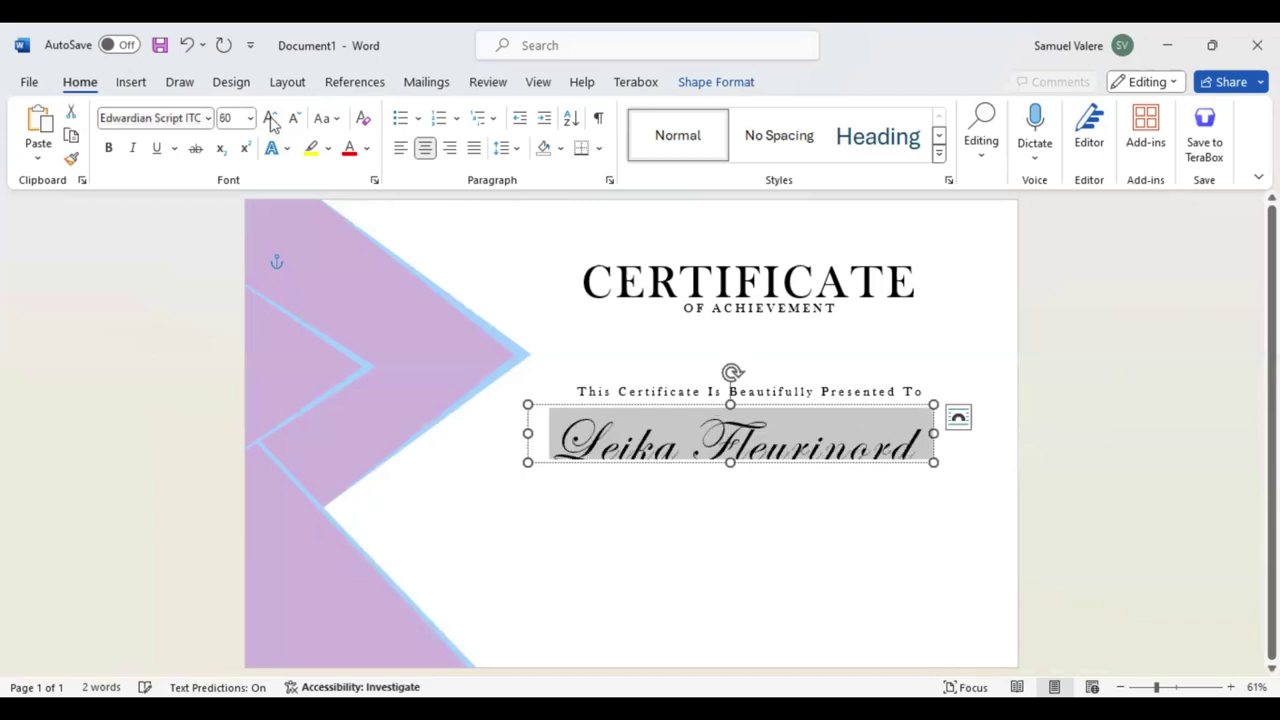
{"action": "left_click", "coordinate": [272, 121]}
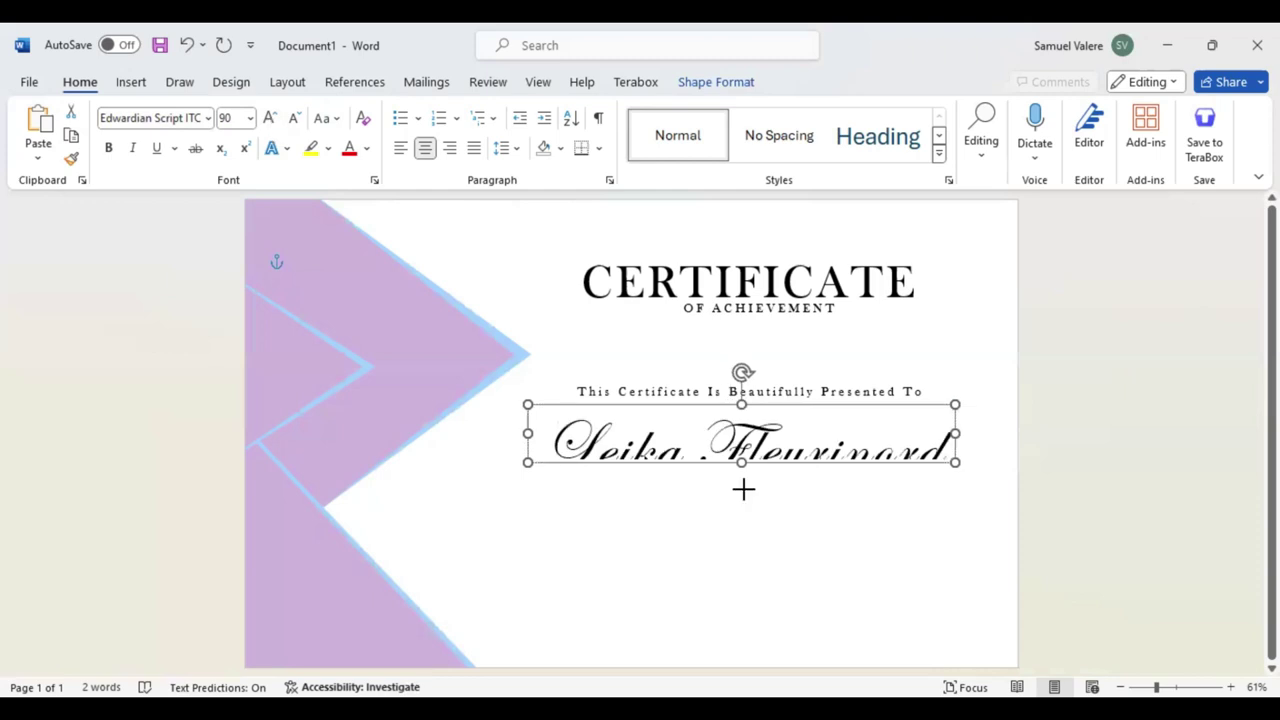
{"action": "left_click_drag", "start_coordinate": [776, 367], "coordinate": [779, 350]}
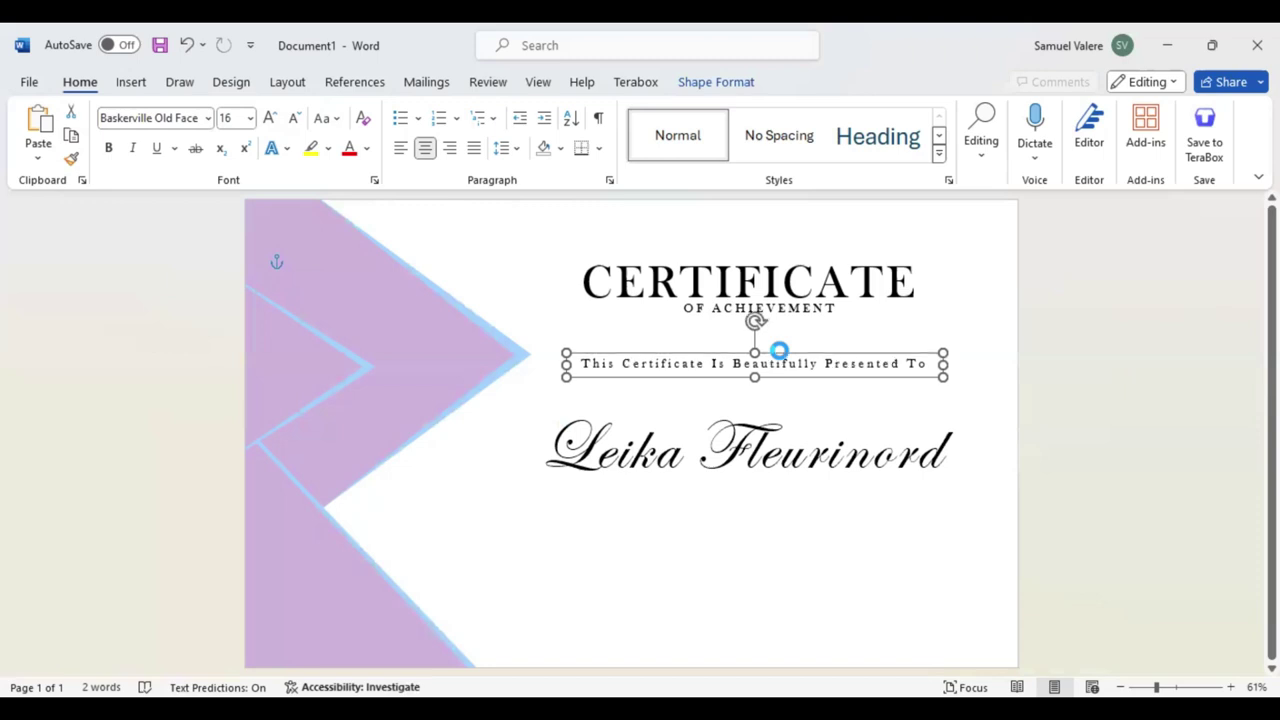
Move the name box up directly beneath the presented-to line
{"action": "key", "text": "Left"}
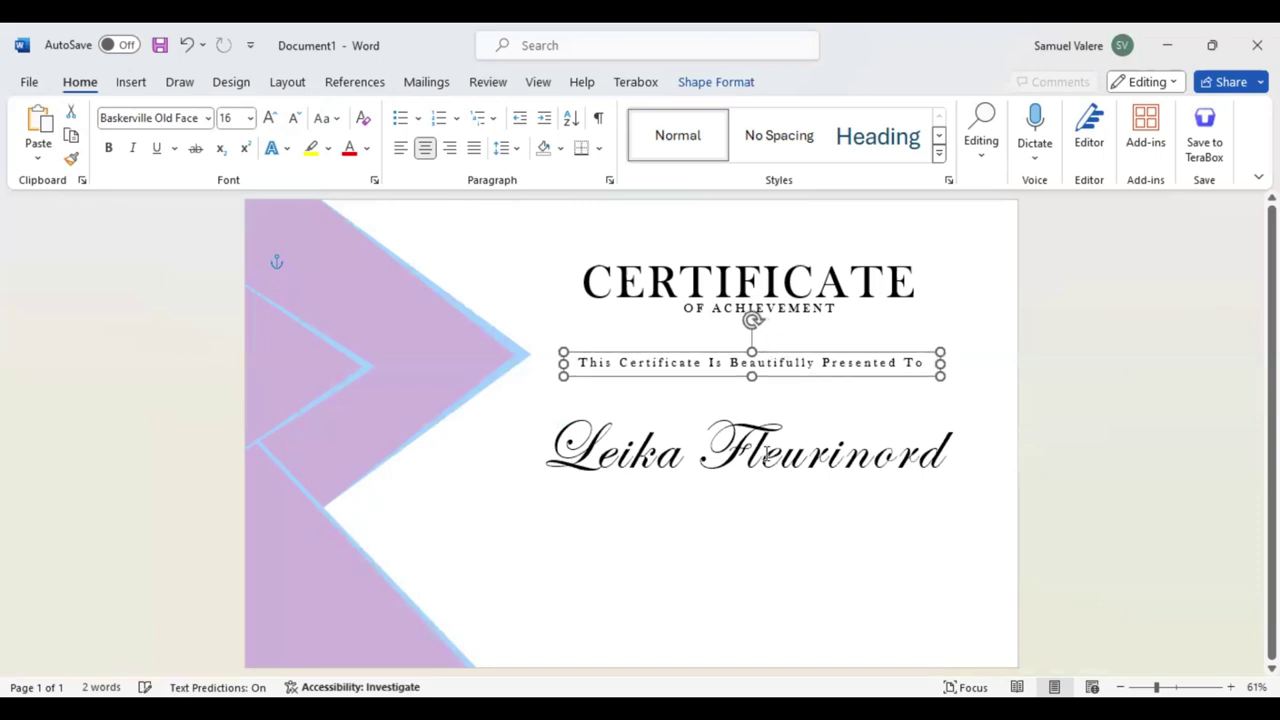
{"action": "left_click", "coordinate": [773, 406]}
{"action": "left_click_drag", "start_coordinate": [773, 406], "coordinate": [775, 378]}
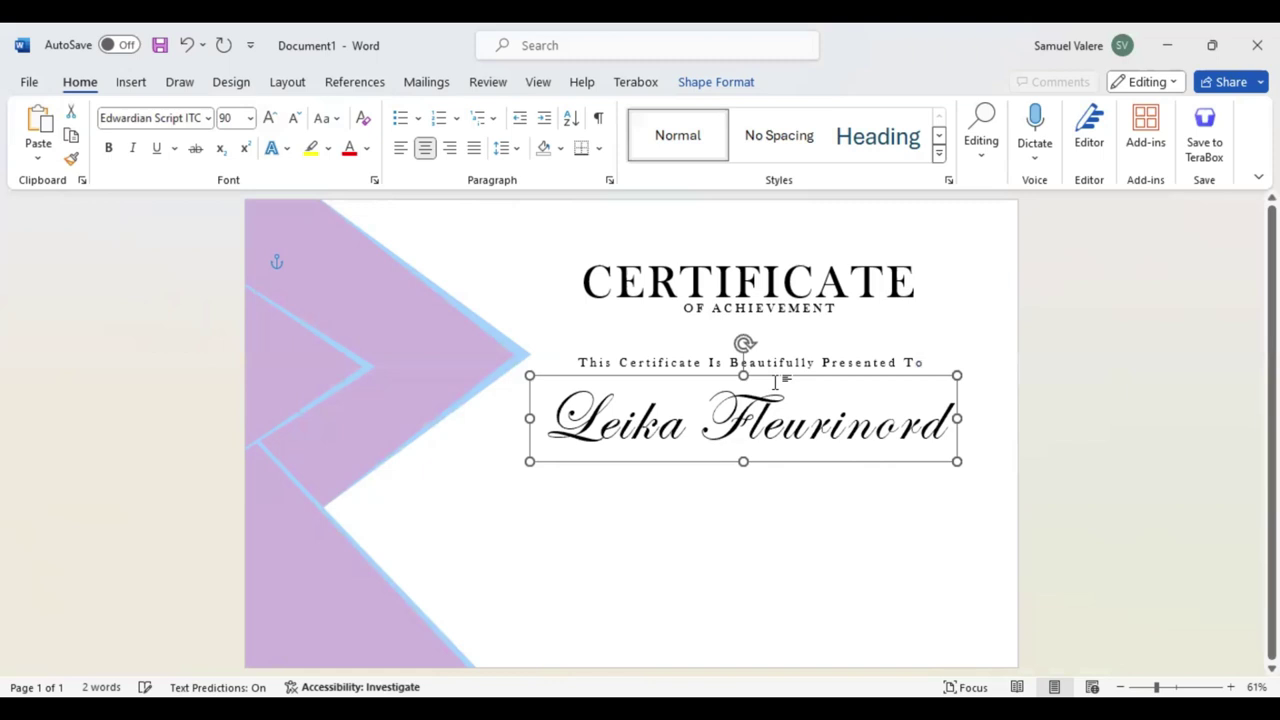
{"action": "key", "text": "Up"}
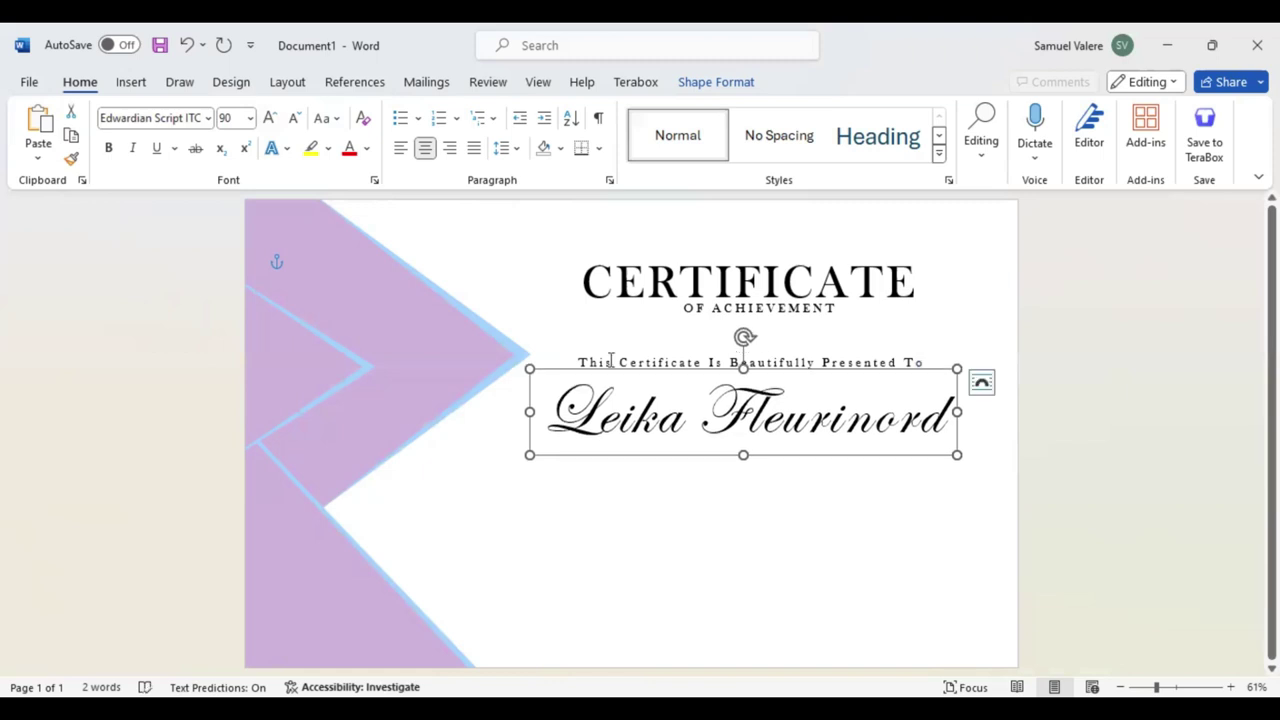
Nudge the OF ACHIEVEMENT box two steps lower
{"action": "left_click", "coordinate": [773, 314]}
{"action": "key", "text": "Down"}
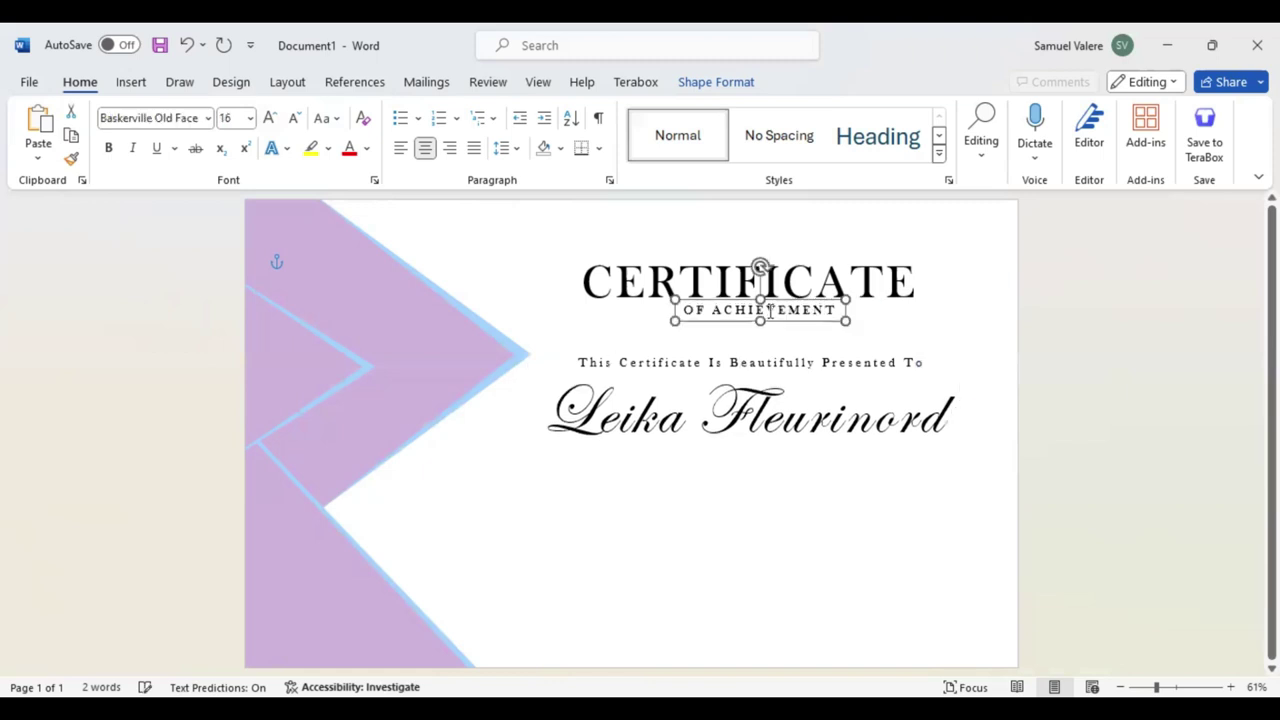
{"action": "key", "text": "Down"}
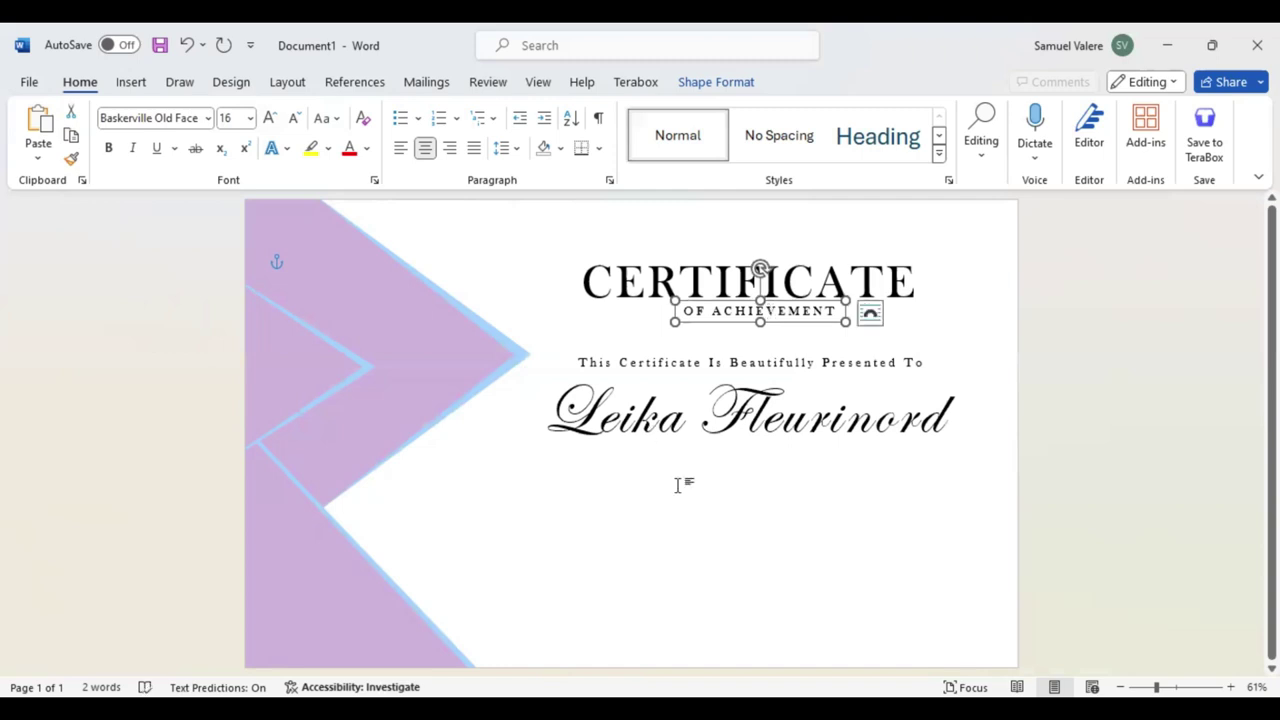
Draw a text box below the name and paste the appreciation paragraph into it
{"action": "left_click", "coordinate": [130, 84]}
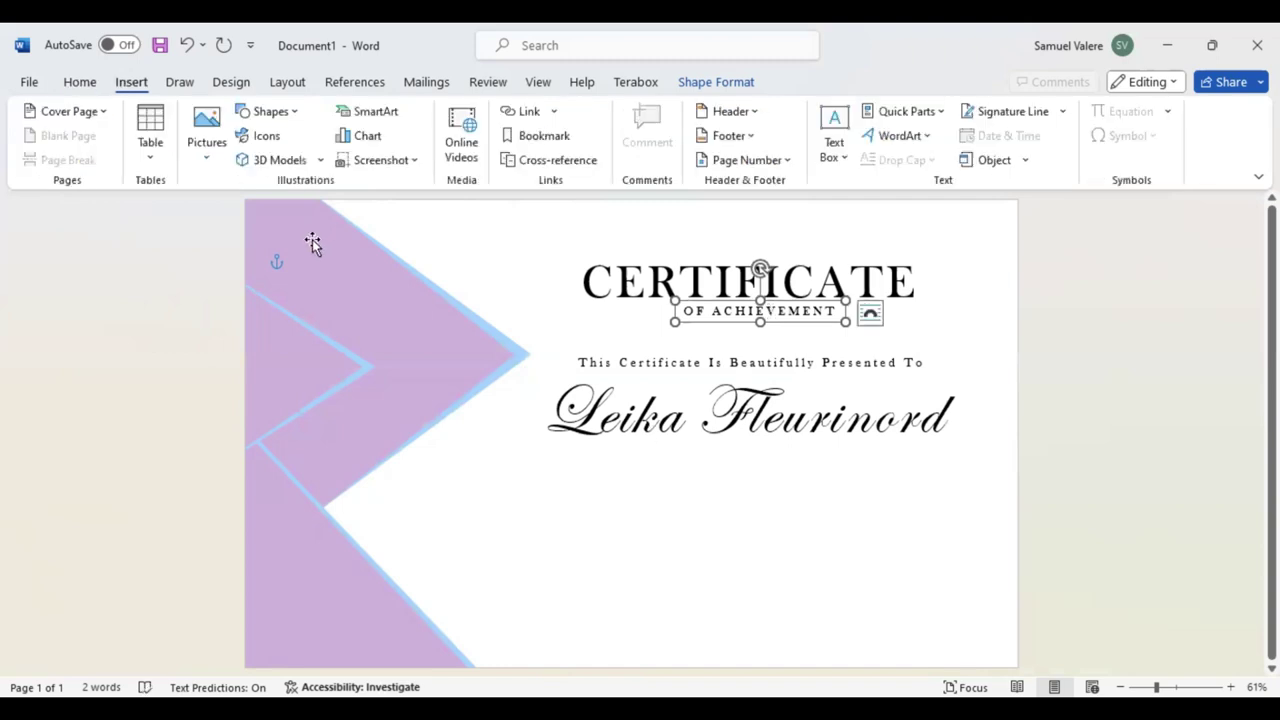
{"action": "left_click", "coordinate": [293, 115]}
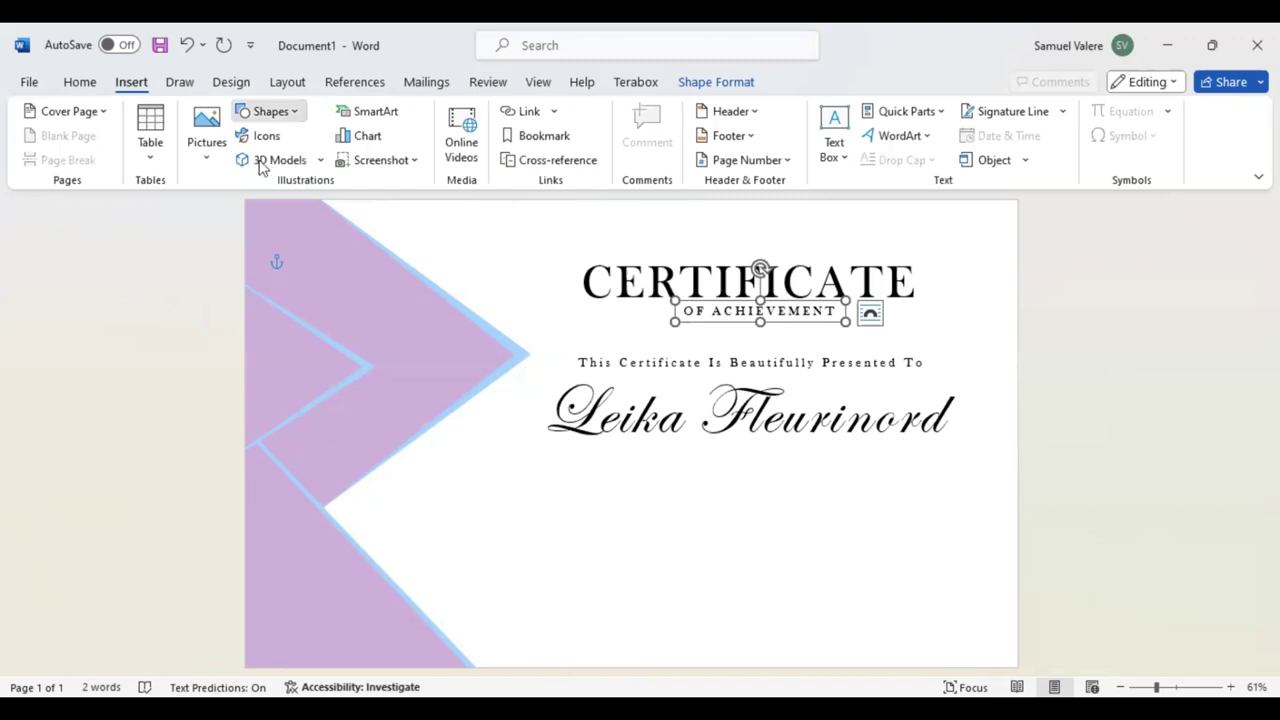
{"action": "left_click", "coordinate": [260, 165]}
{"action": "left_click_drag", "start_coordinate": [540, 463], "coordinate": [906, 565]}
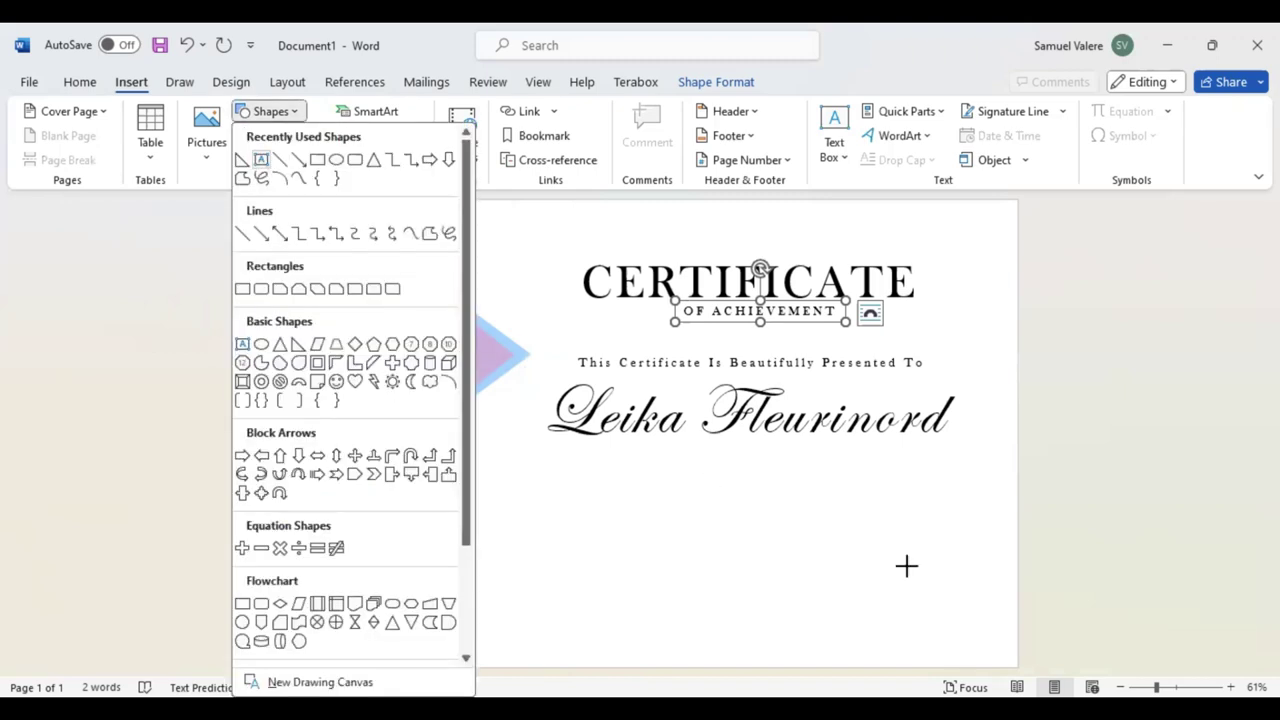
{"action": "left_click", "coordinate": [545, 490]}
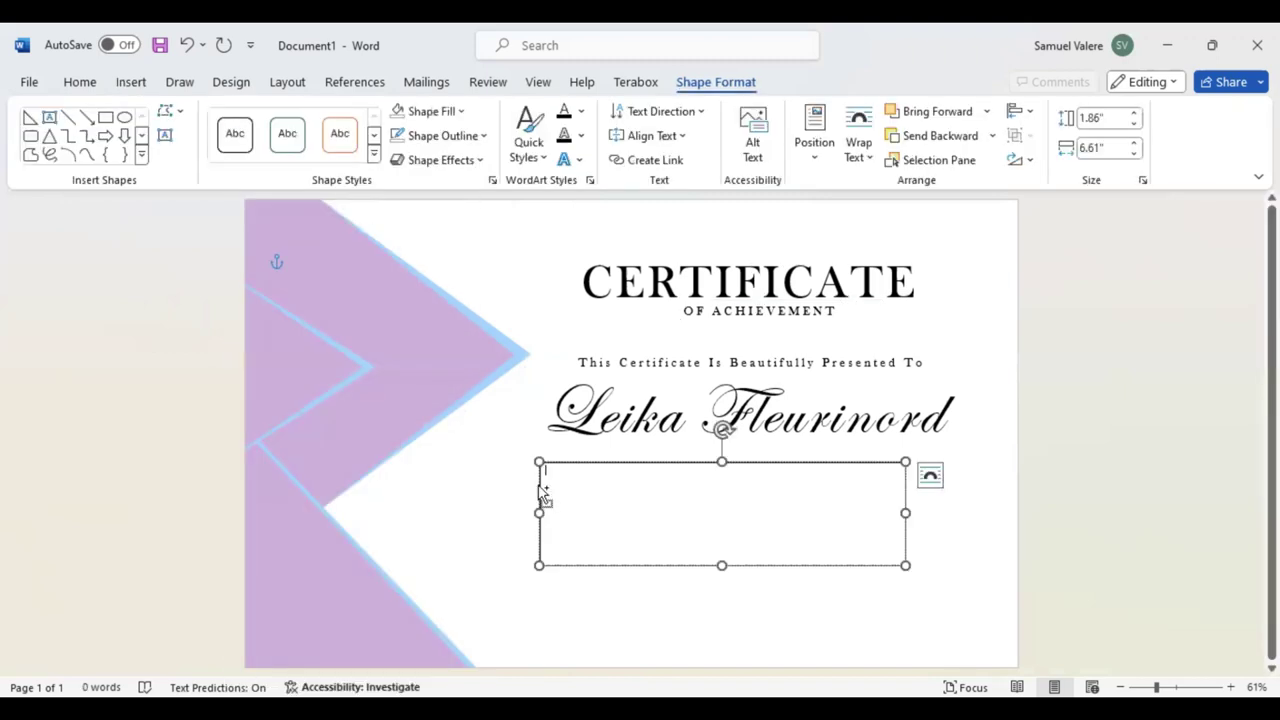
{"action": "type", "text": "In honor of your extraordinary achievements, we extend our heartfelt appreciation. Your tireless efforts, innovative approach, and unwavering commitment have not only enriched our project but have also inspired those around you. Your contributions are a true testament to your exceptional character."}
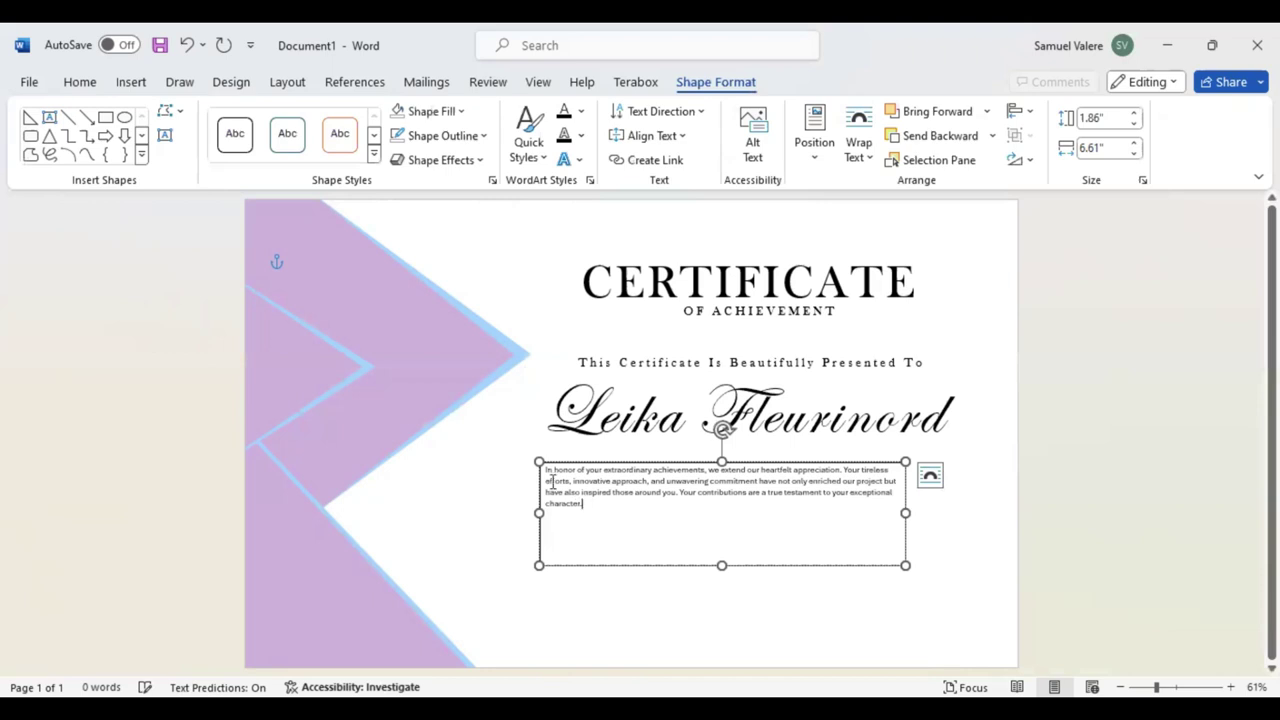
Centre the appreciation paragraph within its box
{"action": "key", "text": "ctrl+a"}
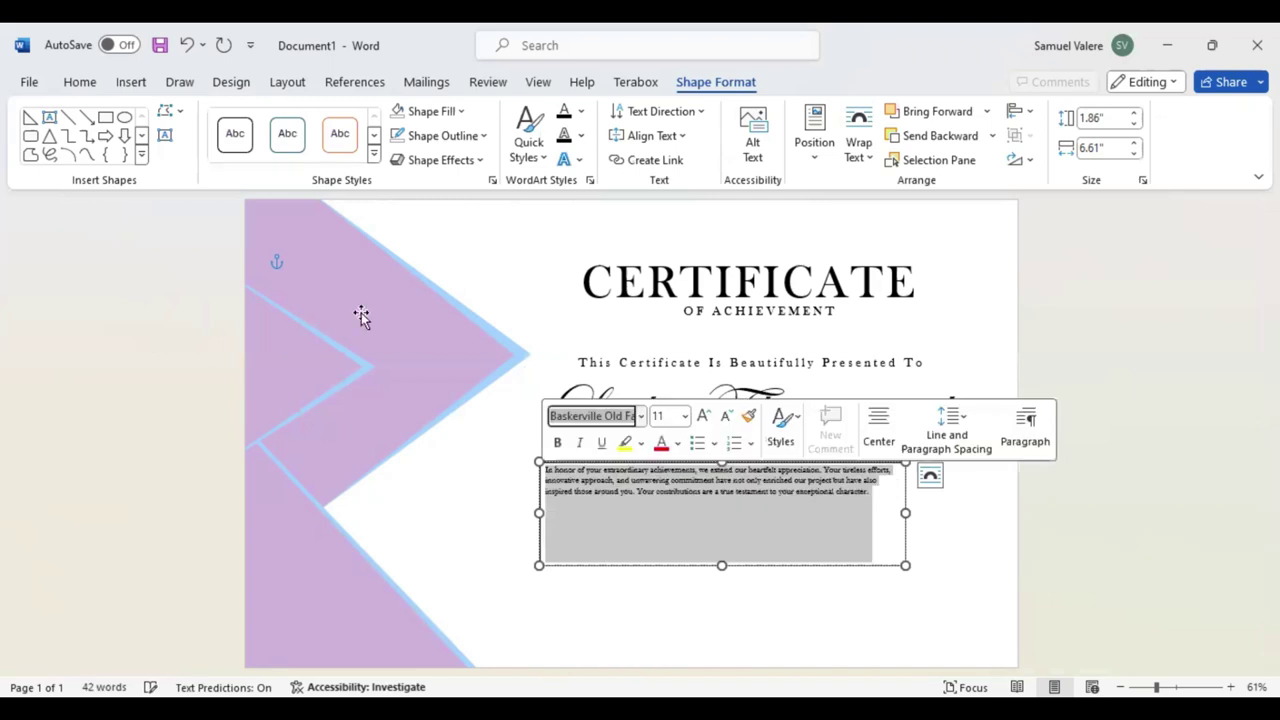
{"action": "left_click", "coordinate": [122, 84]}
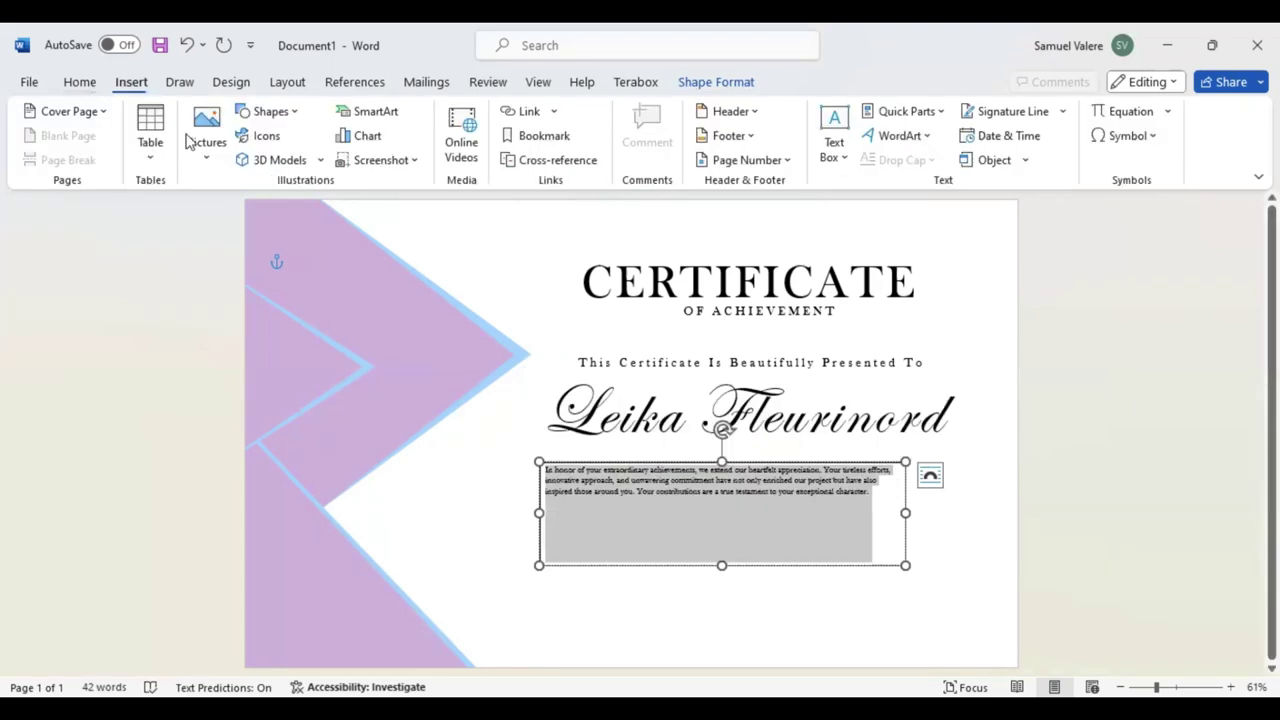
{"action": "left_click", "coordinate": [79, 82]}
{"action": "left_click", "coordinate": [425, 148]}
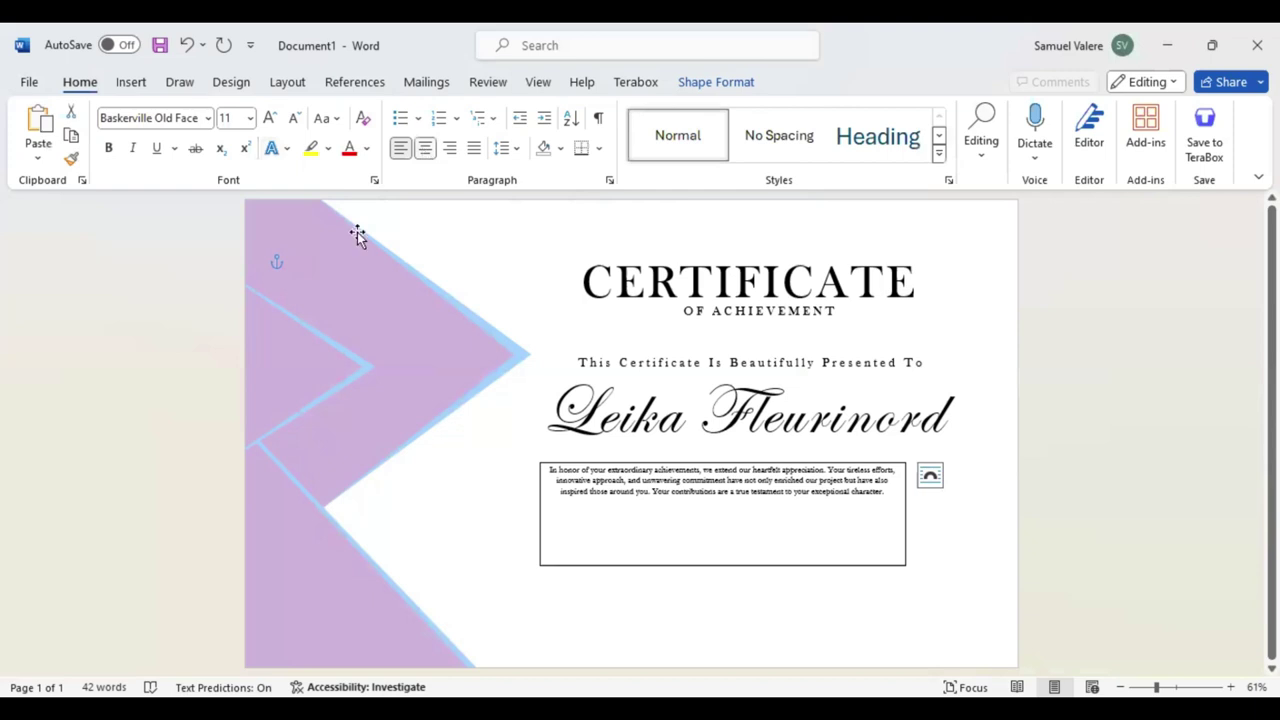
Enlarge the appreciation paragraph text to 18 pt
{"action": "key", "text": "ctrl+a"}
{"action": "left_click", "coordinate": [272, 118]}
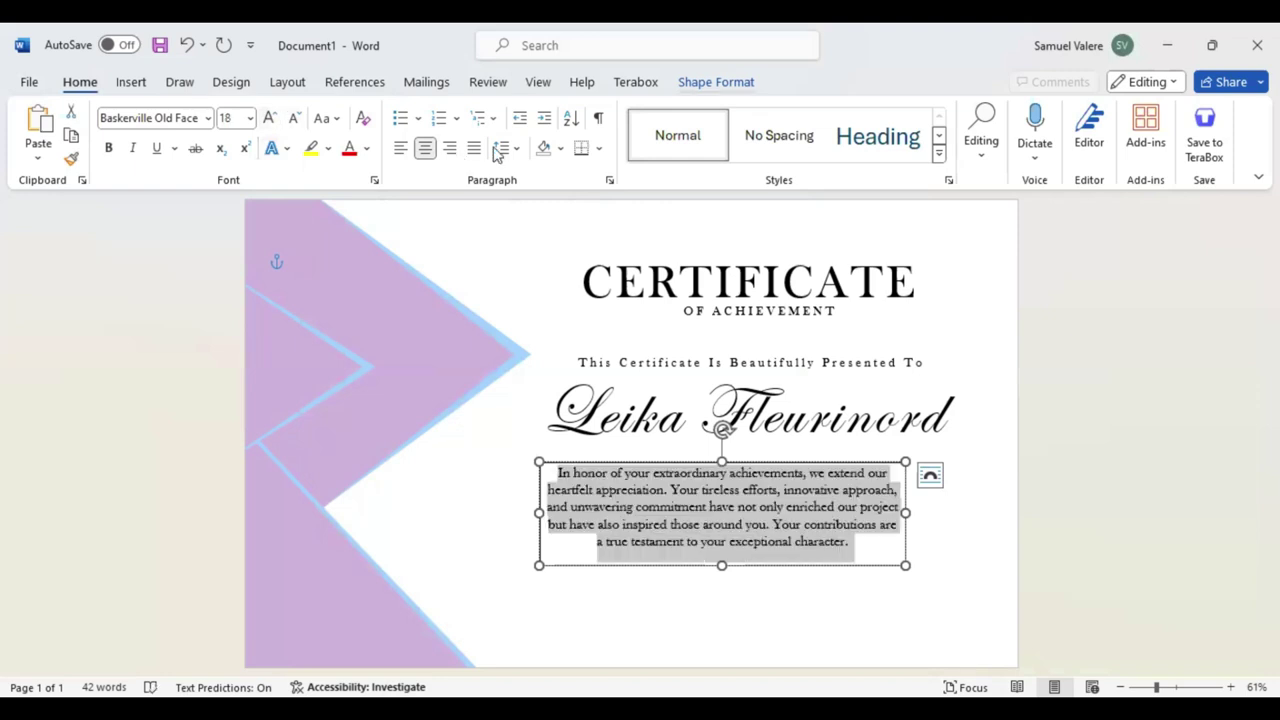
{"action": "left_click", "coordinate": [716, 82]}
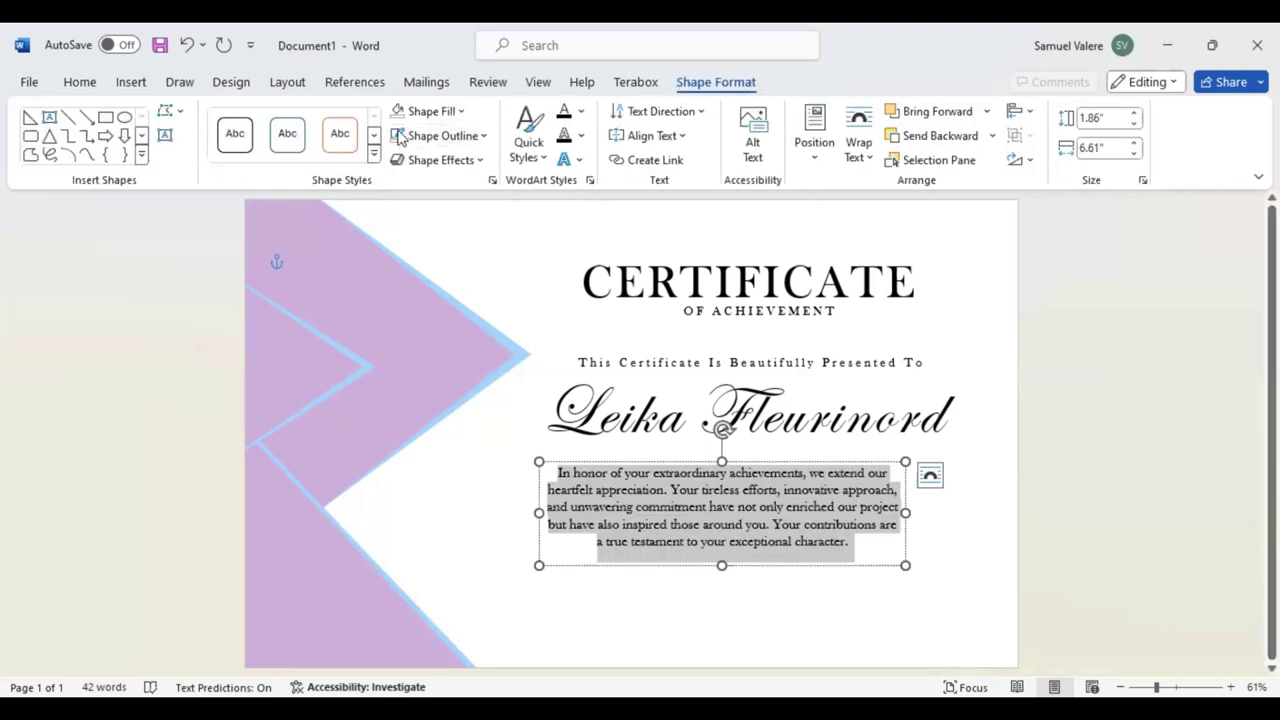
Widen the paragraph box to 7.78" and nudge it centred beneath the name
{"action": "key", "text": "Escape"}
{"action": "key", "text": "Right"}
{"action": "key", "text": "Right"}
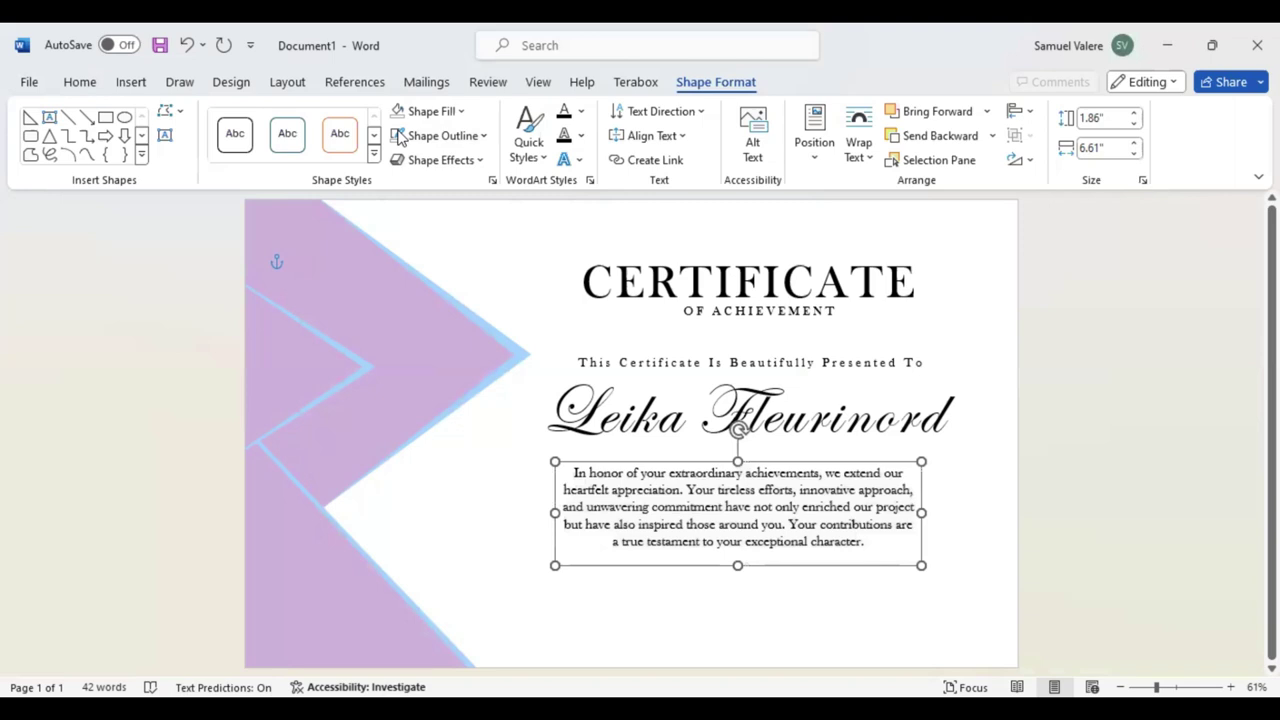
{"action": "key", "text": "Right"}
{"action": "key", "text": "Right"}
{"action": "key", "text": "Up"}
{"action": "key", "text": "Up"}
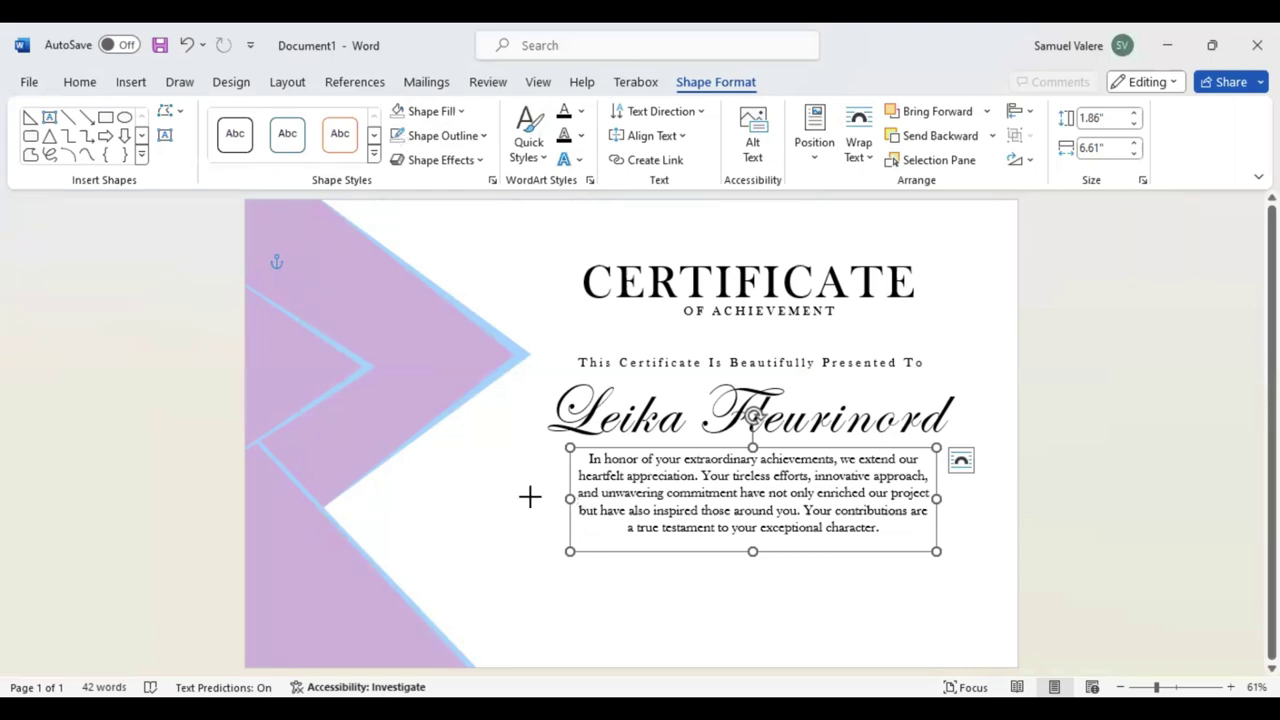
{"action": "left_click_drag", "start_coordinate": [530, 496], "coordinate": [505, 498]}
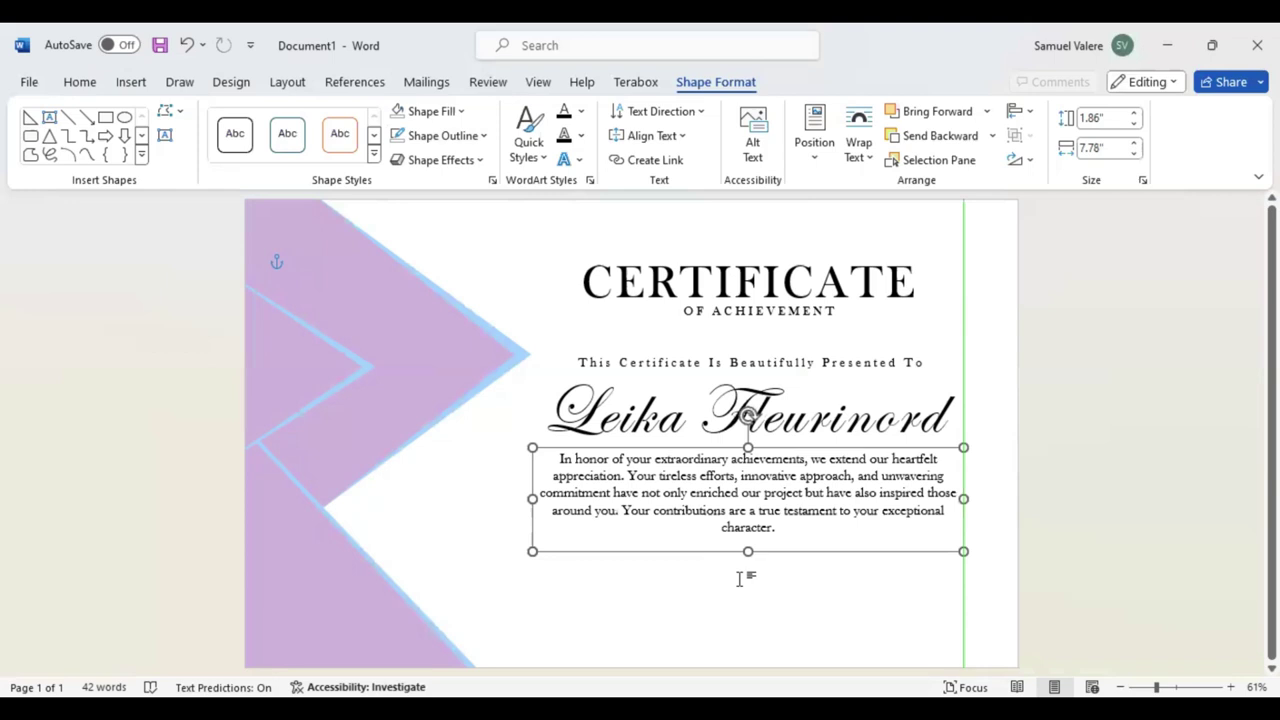
{"action": "key", "text": "Up"}
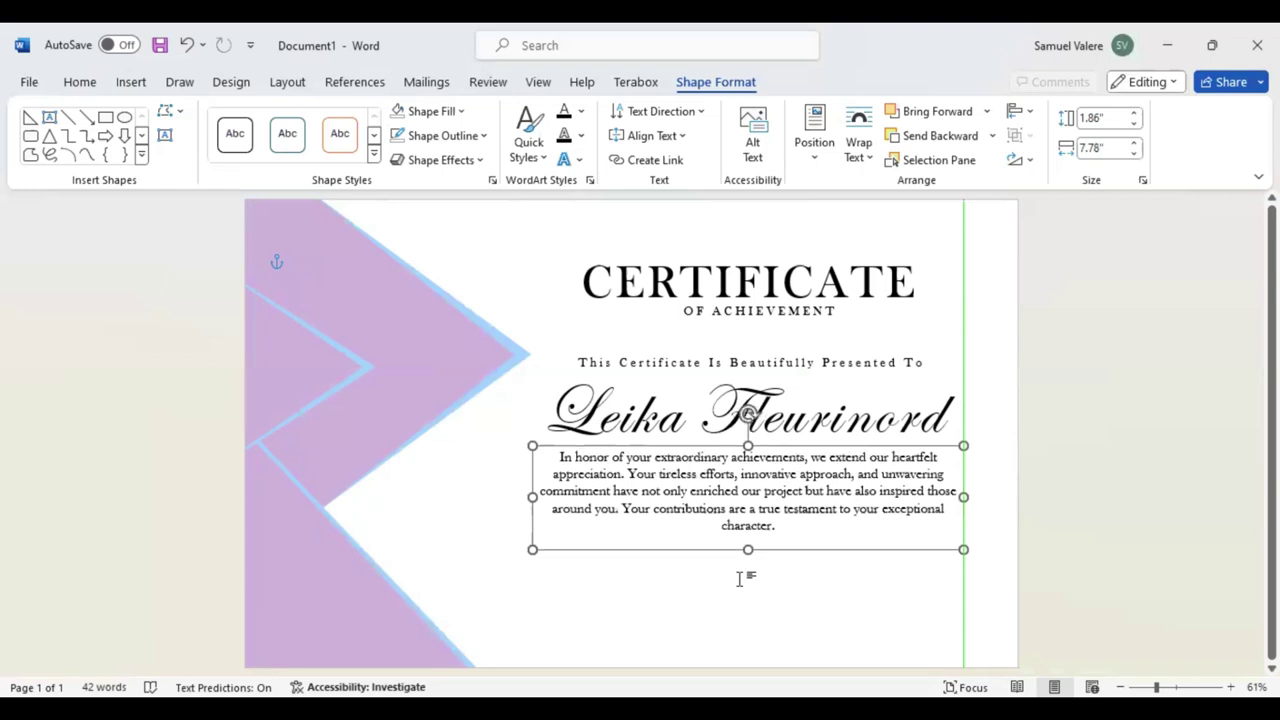
Colour the recipient's script name with the custom magenta-pink #EF39B2
{"action": "triple_click", "coordinate": [898, 404]}
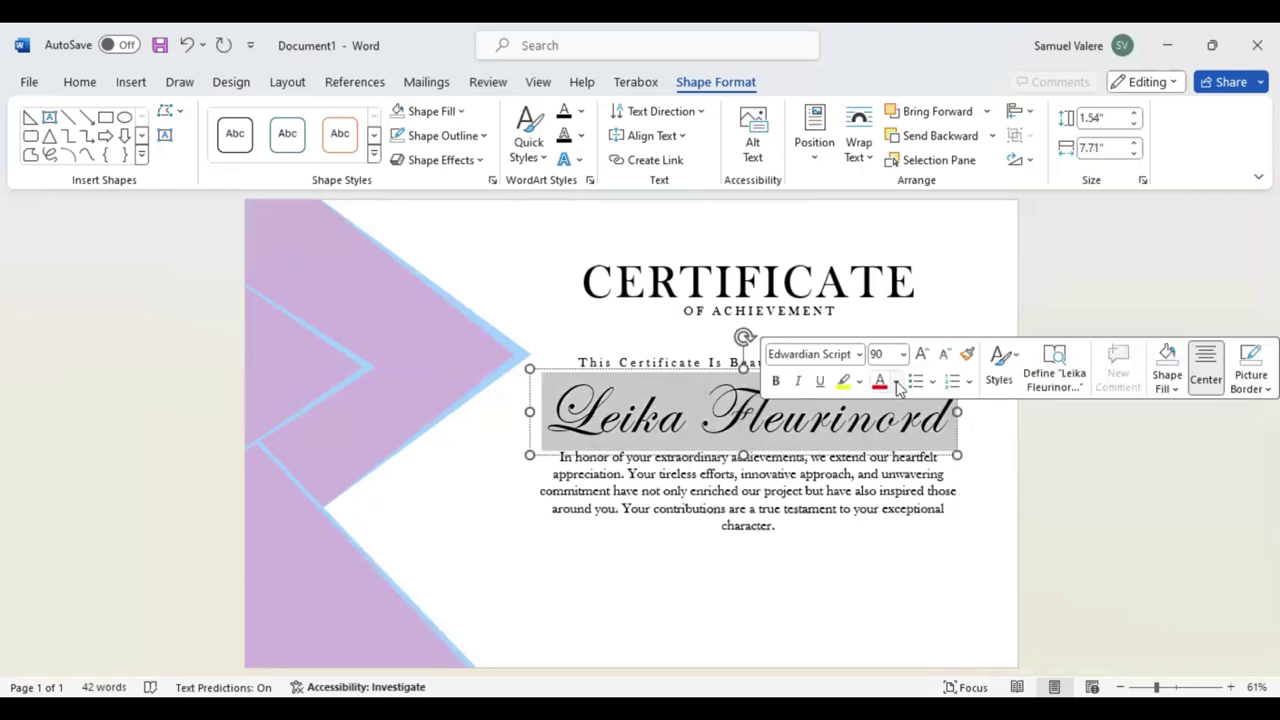
{"action": "left_click", "coordinate": [897, 384]}
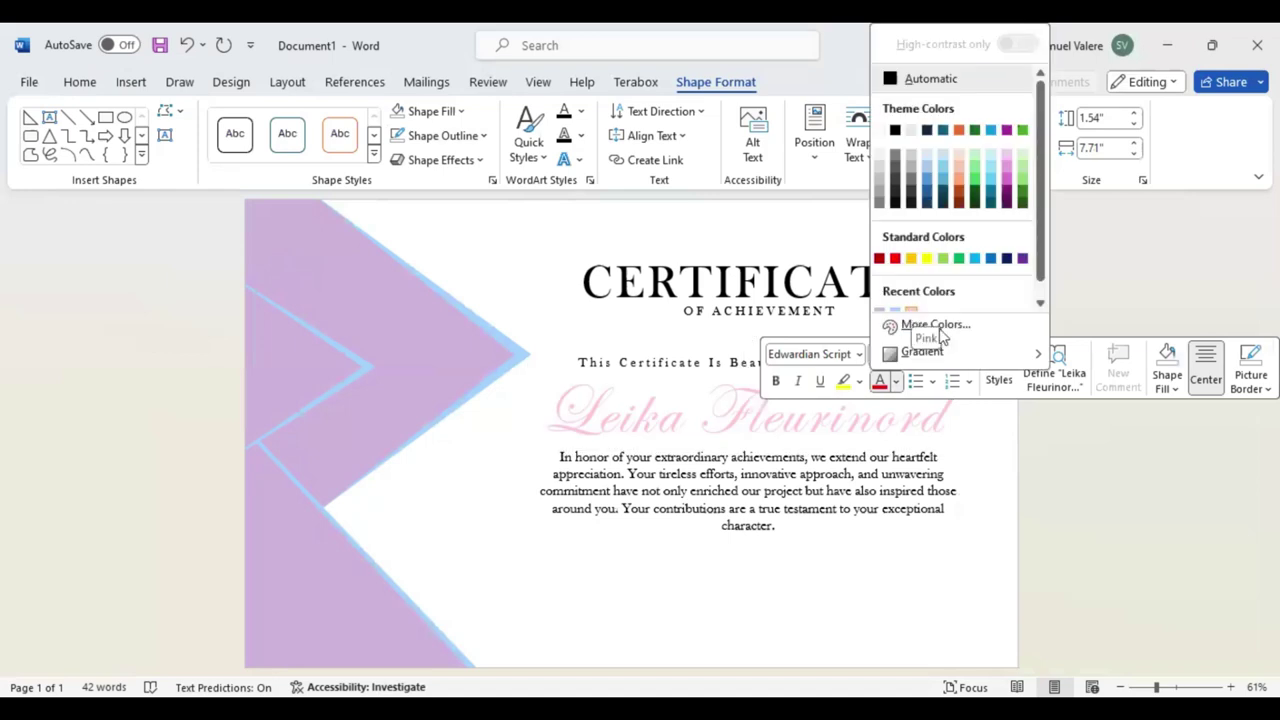
{"action": "left_click", "coordinate": [955, 328]}
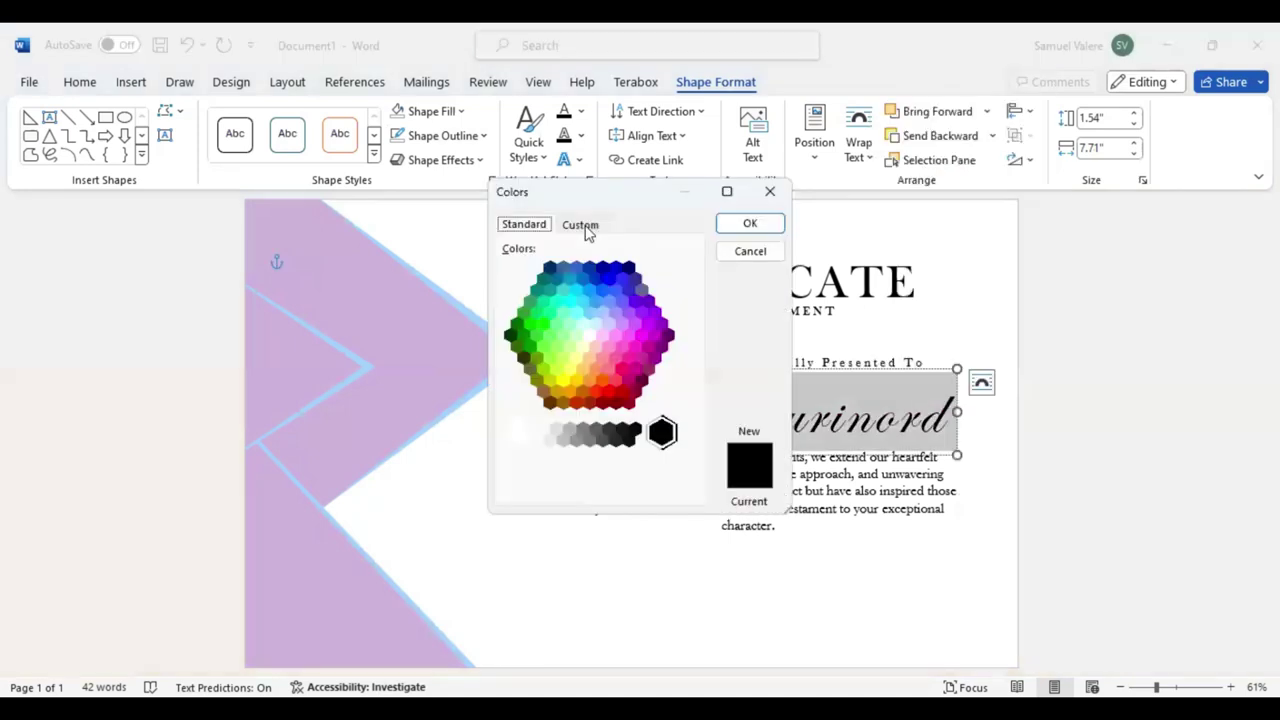
{"action": "left_click", "coordinate": [588, 226]}
{"action": "left_click", "coordinate": [639, 291]}
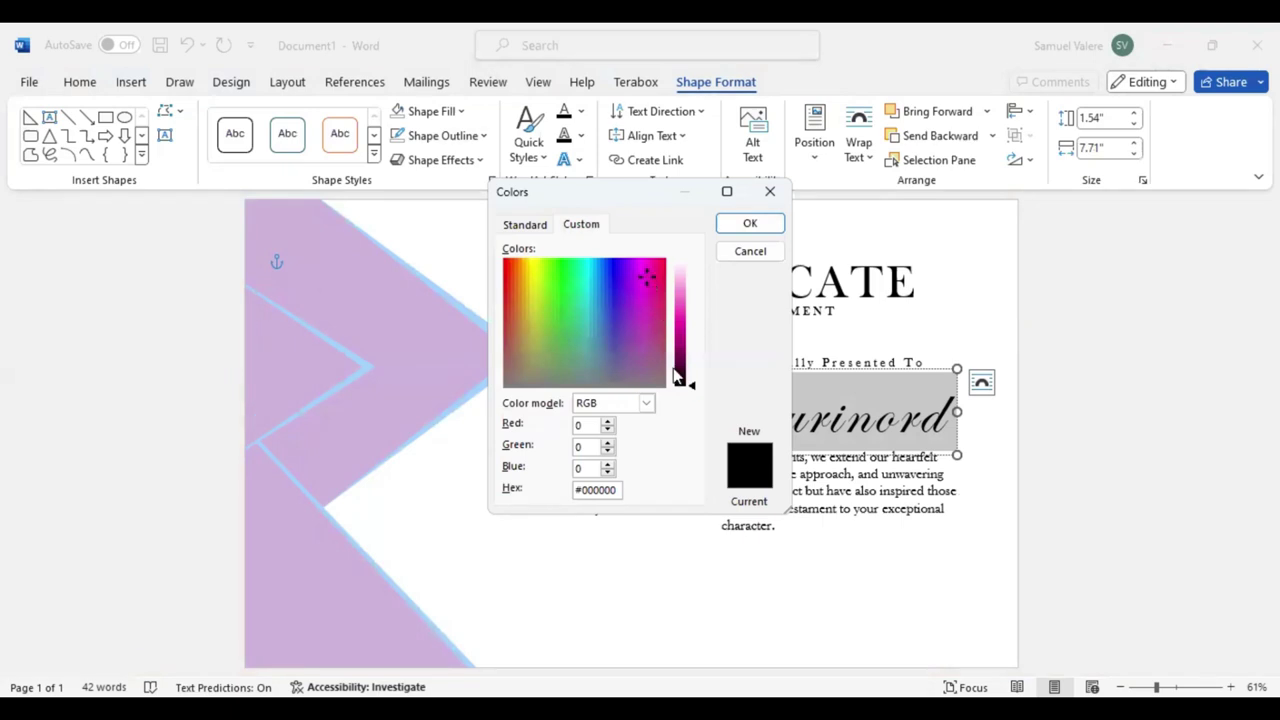
{"action": "left_click_drag", "start_coordinate": [691, 385], "coordinate": [692, 319]}
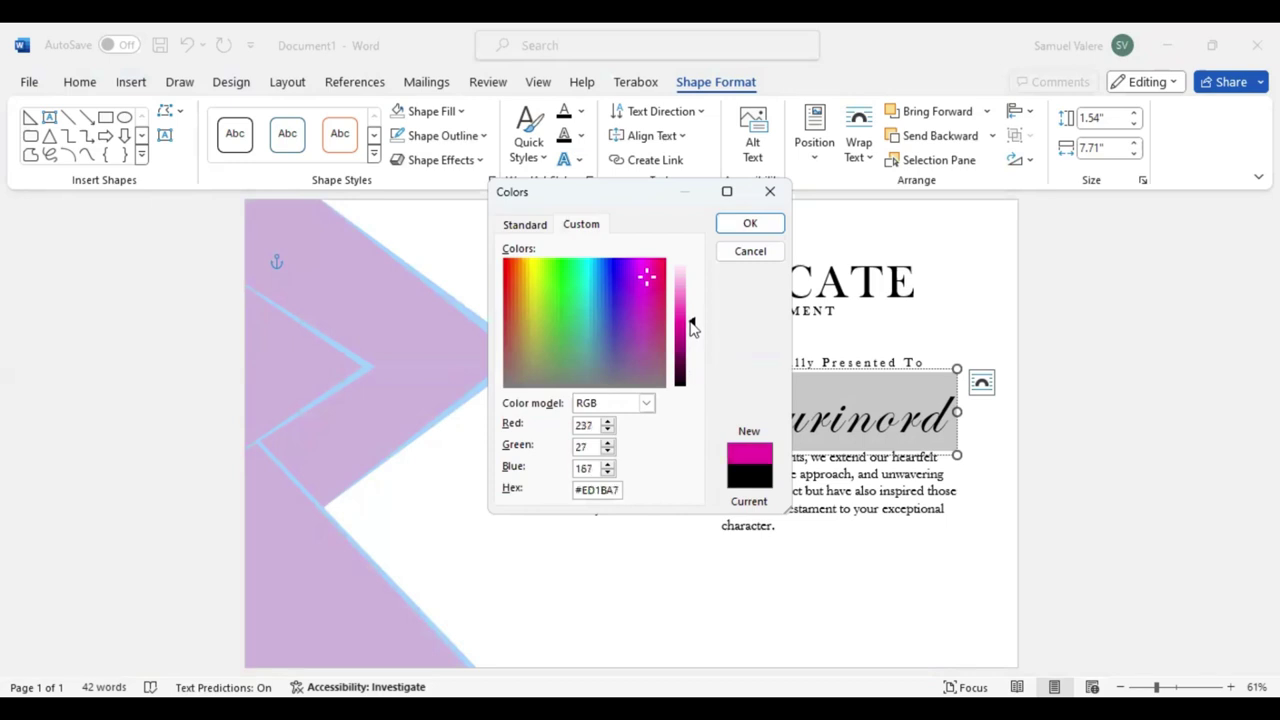
{"action": "left_click", "coordinate": [746, 226]}
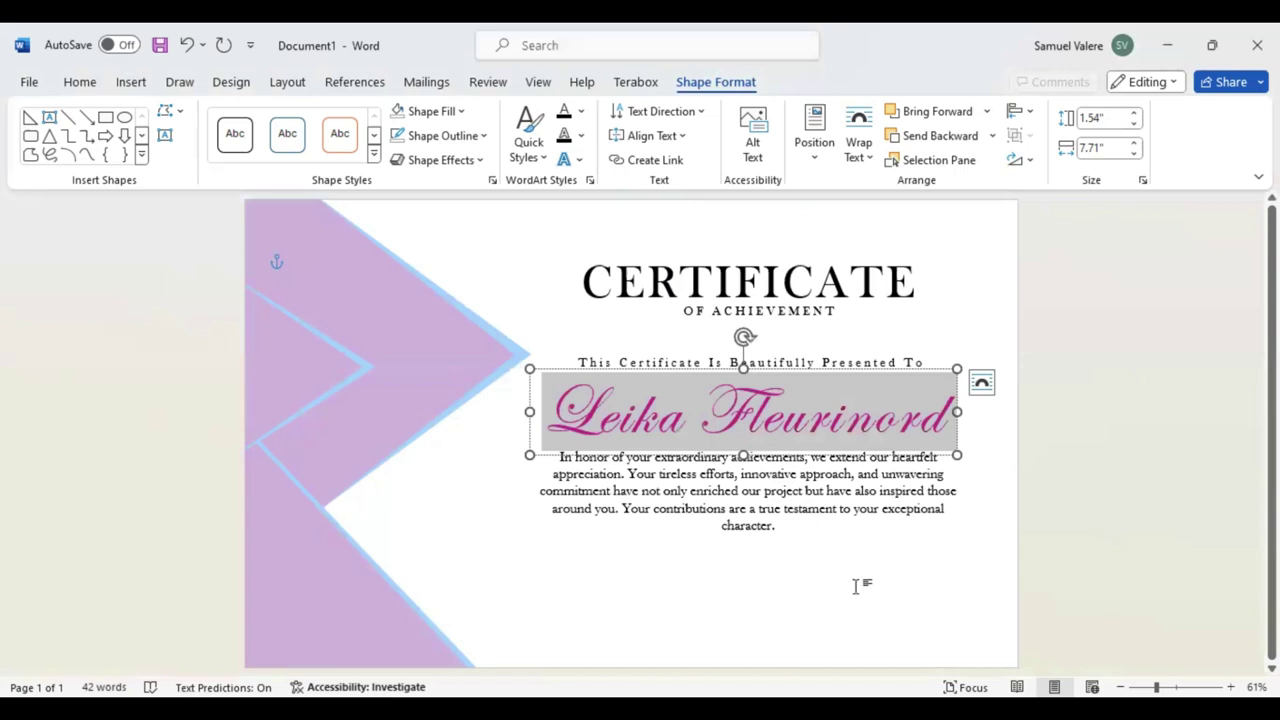
{"action": "left_click", "coordinate": [688, 630]}
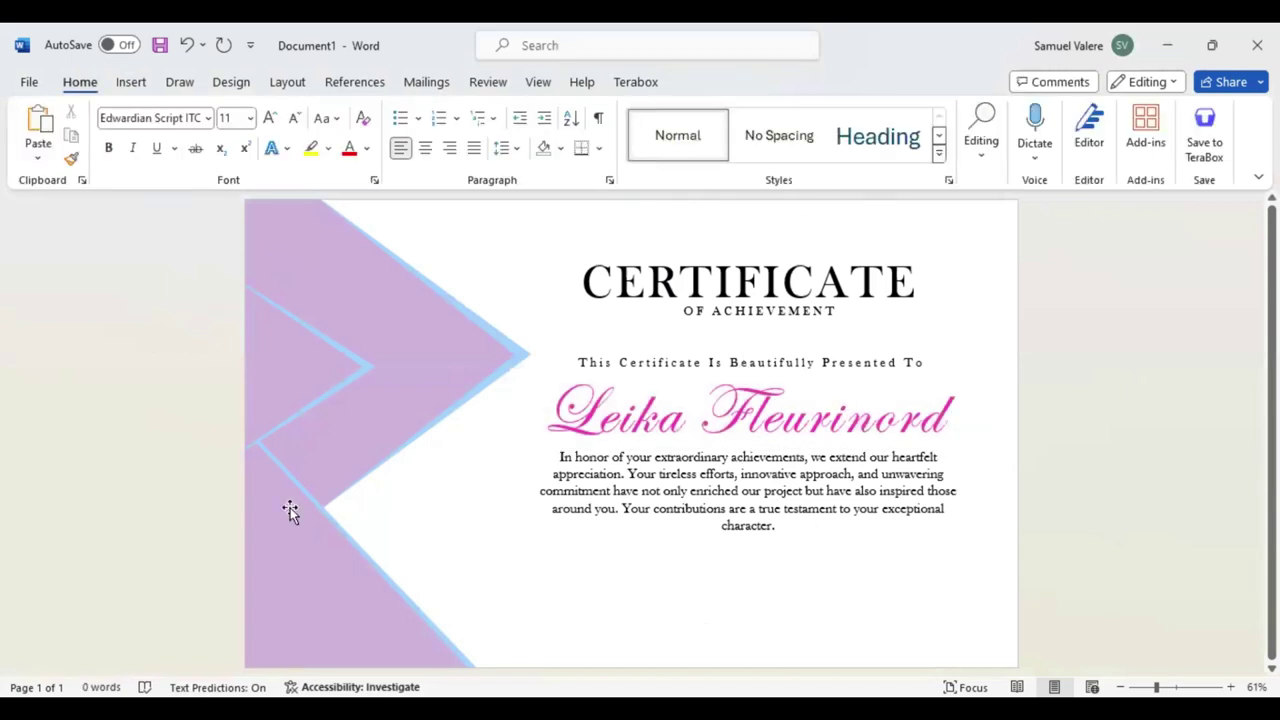
Add a small text box below the paragraph reading 'Signature', centred
{"action": "left_click", "coordinate": [131, 82]}
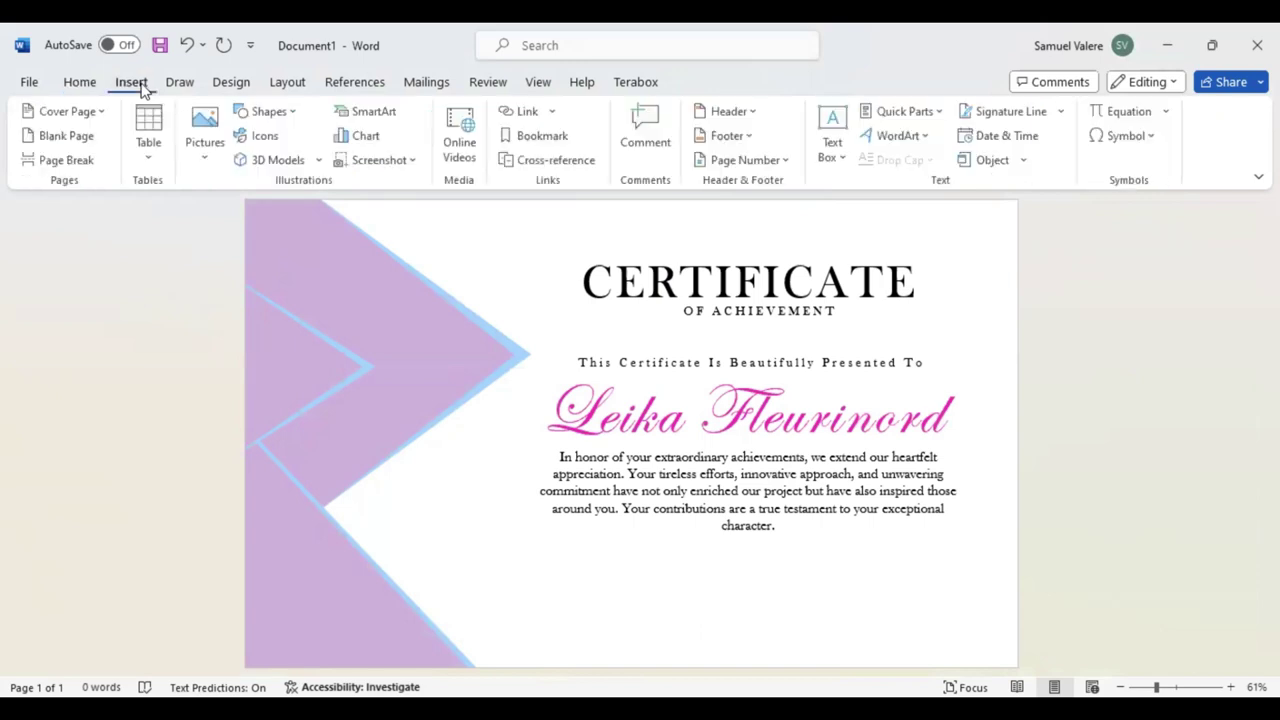
{"action": "left_click", "coordinate": [270, 111]}
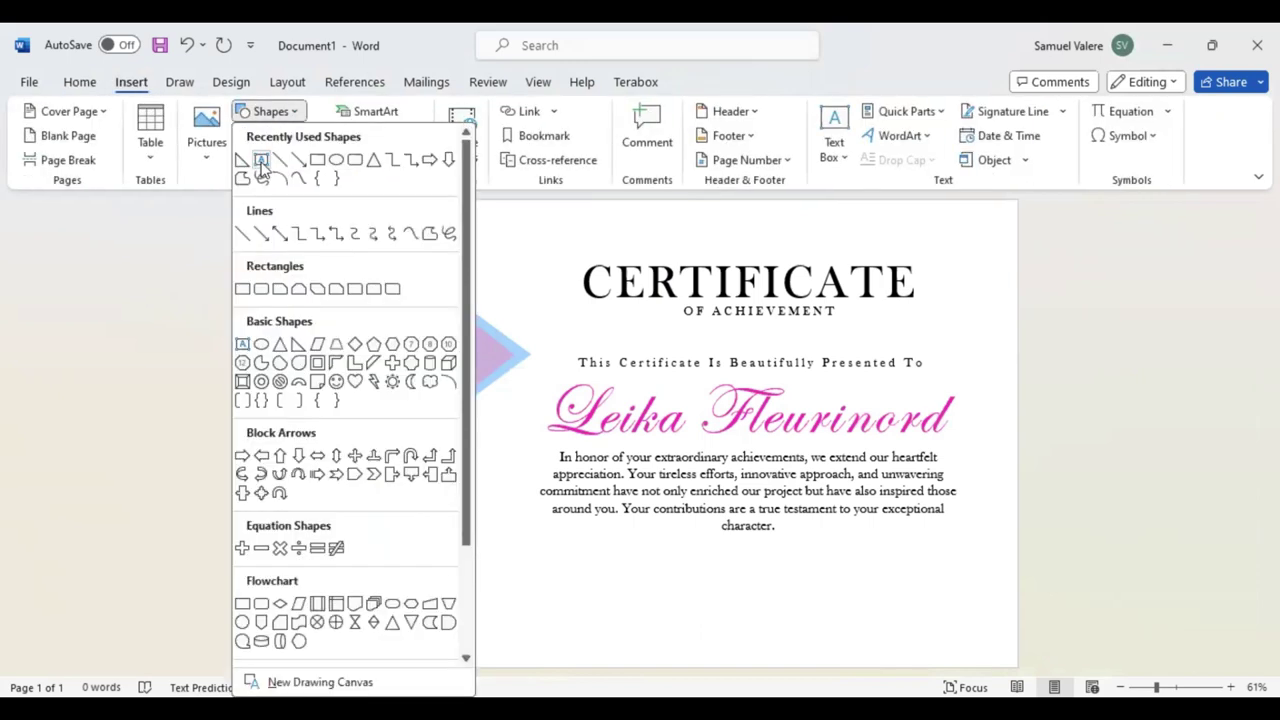
{"action": "left_click_drag", "start_coordinate": [497, 620], "coordinate": [591, 630]}
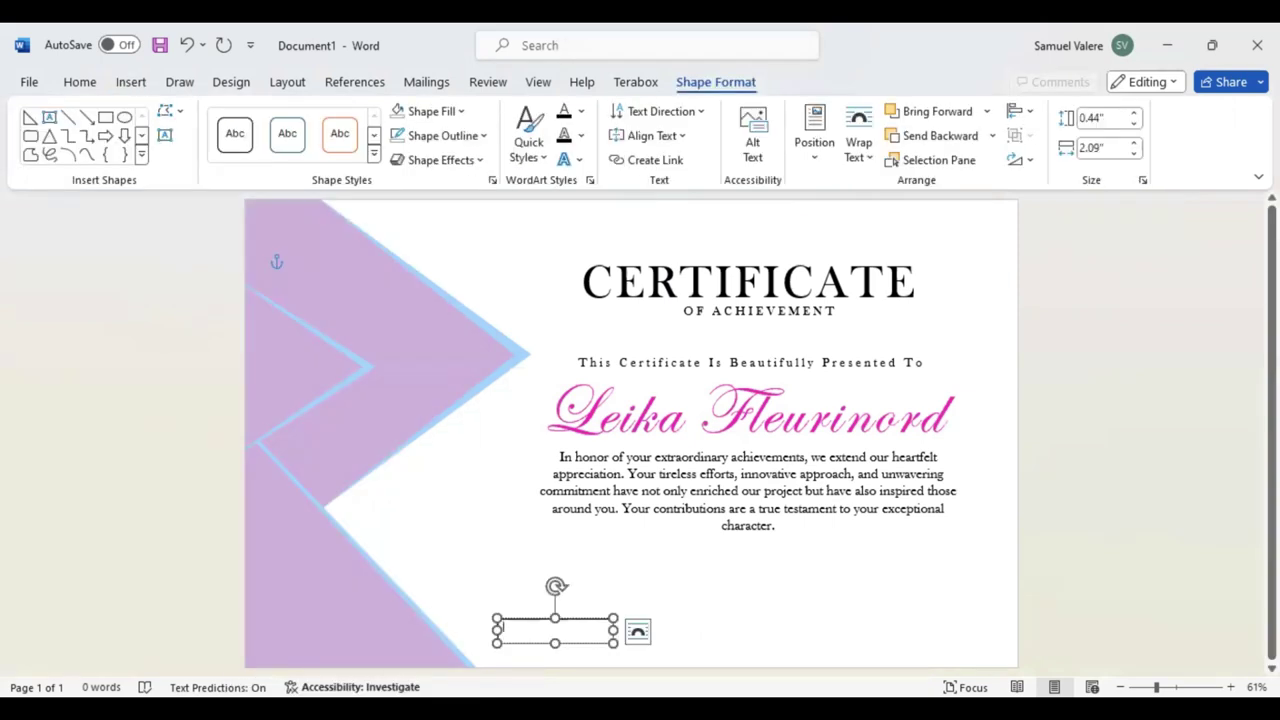
{"action": "type", "text": "Signa"}
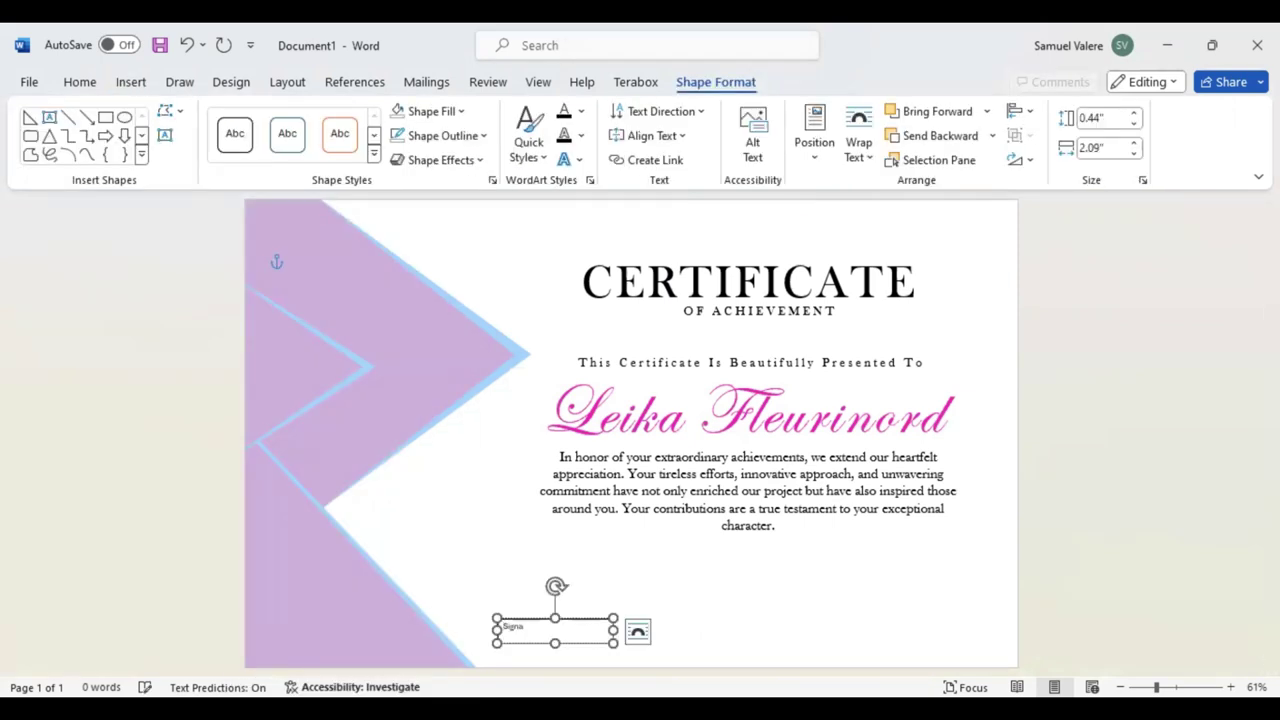
{"action": "type", "text": "ture"}
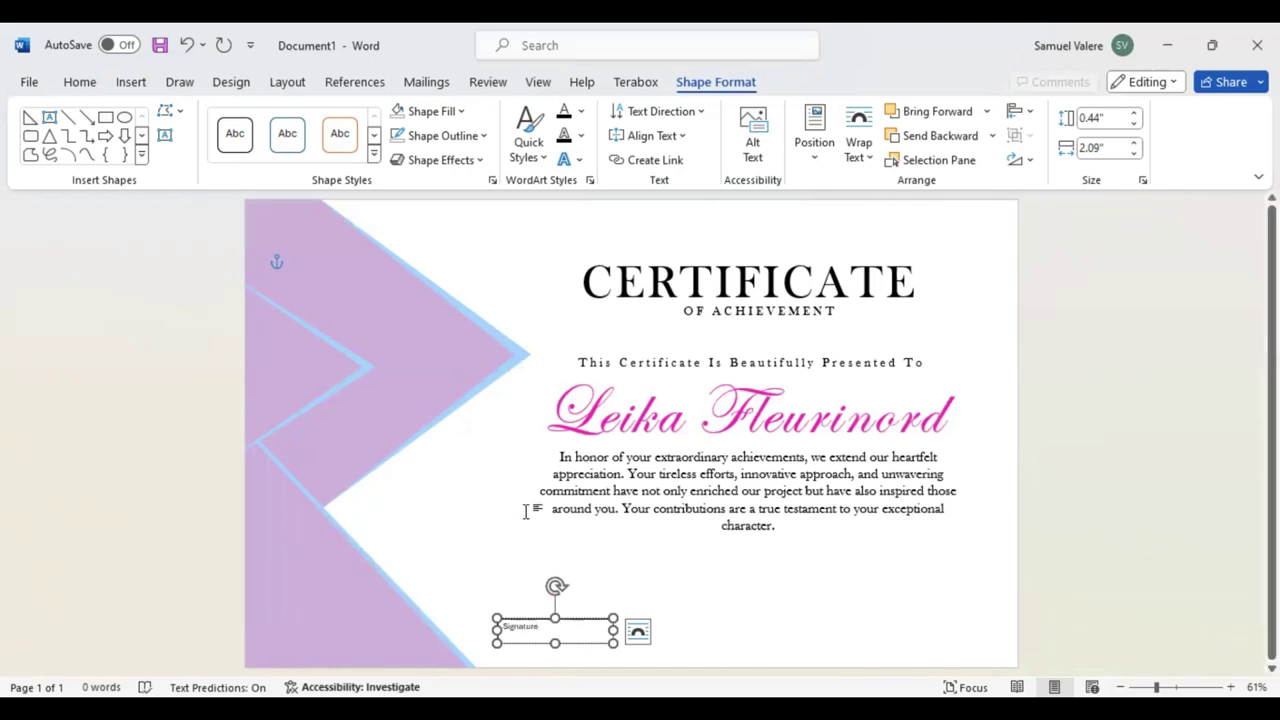
{"action": "double_click", "coordinate": [502, 627]}
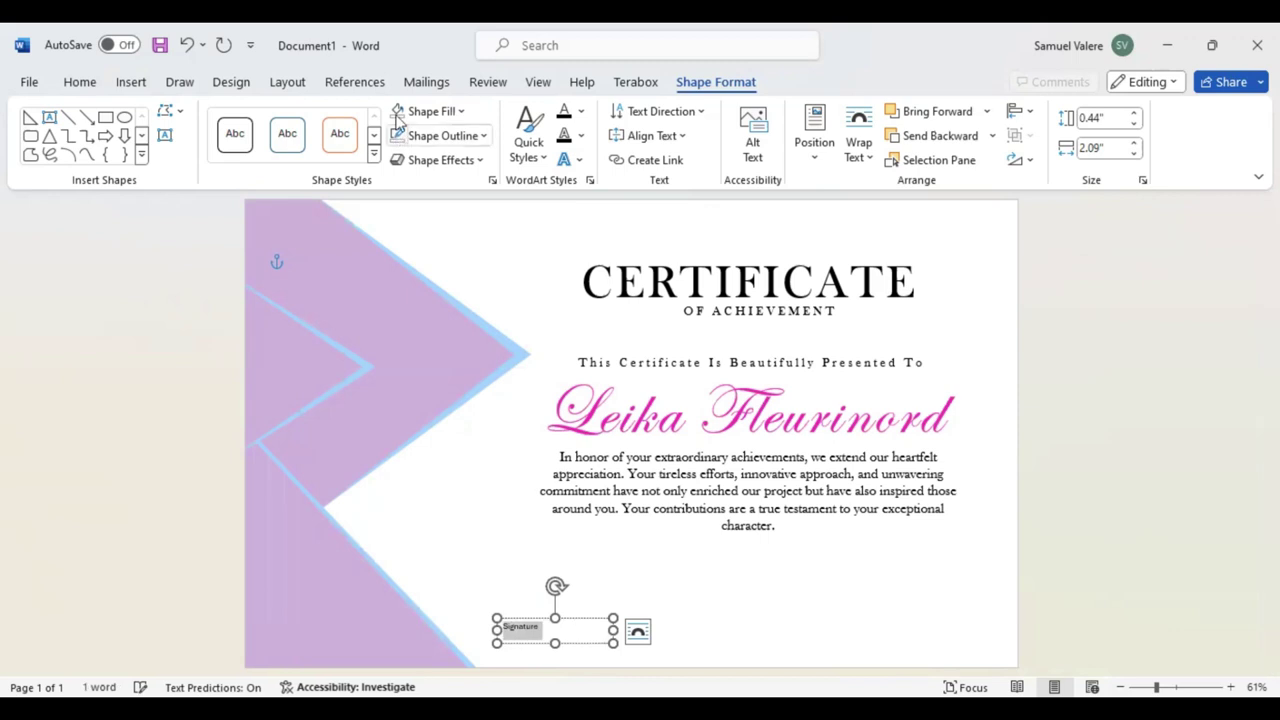
{"action": "left_click", "coordinate": [80, 82]}
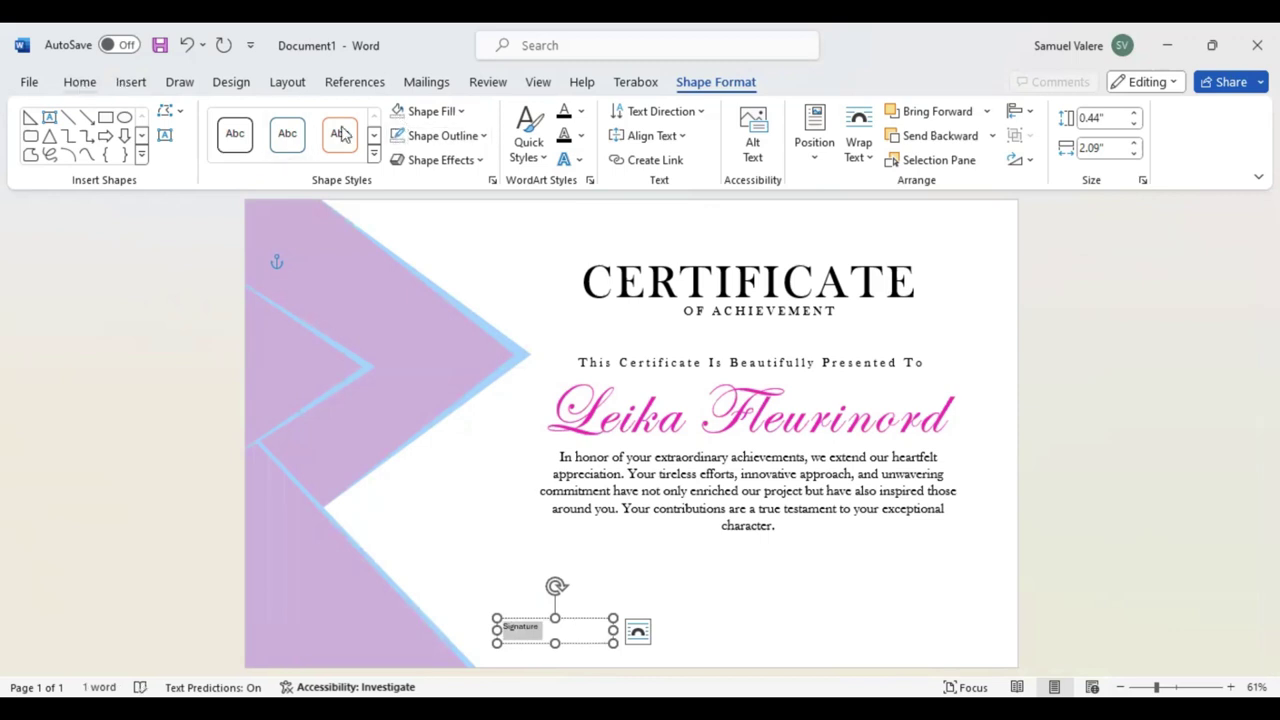
{"action": "left_click", "coordinate": [425, 148]}
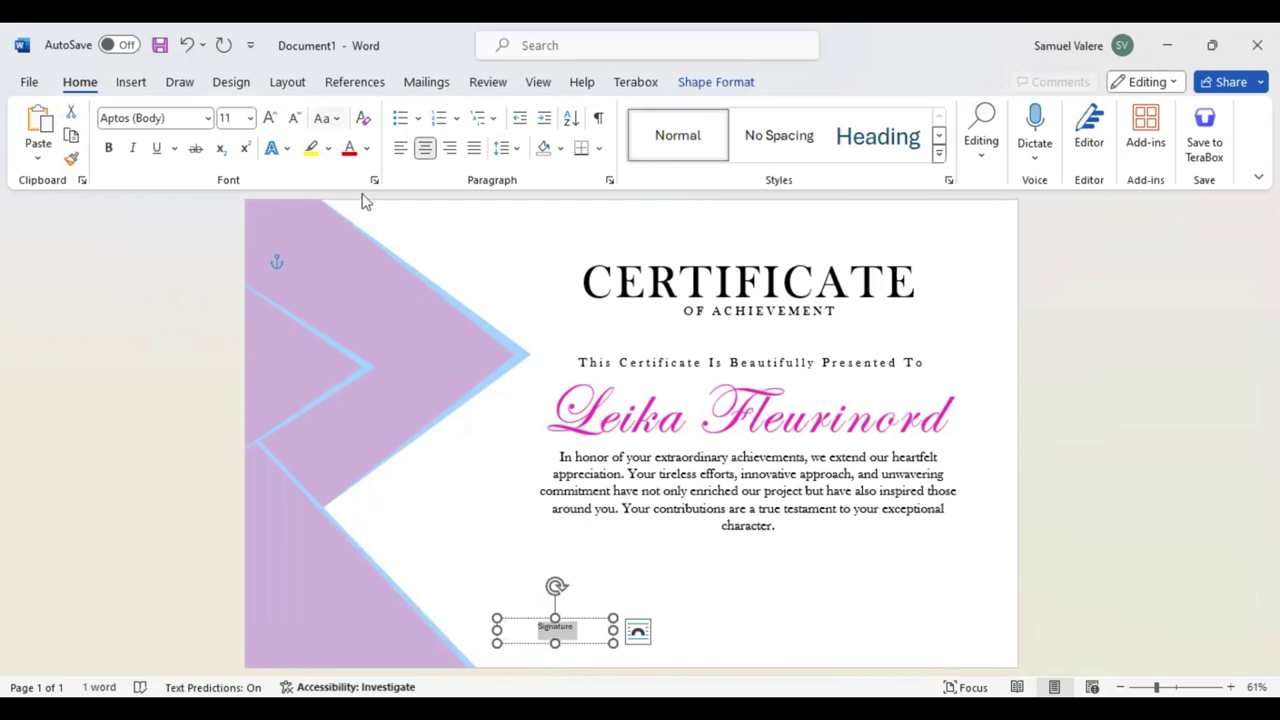
Make it all-caps SIGNATURE in 12 pt Baskerville Old Face and narrow its box
{"action": "key", "text": "ctrl+shift+a"}
{"action": "left_click", "coordinate": [171, 117]}
{"action": "type", "text": "Ba"}
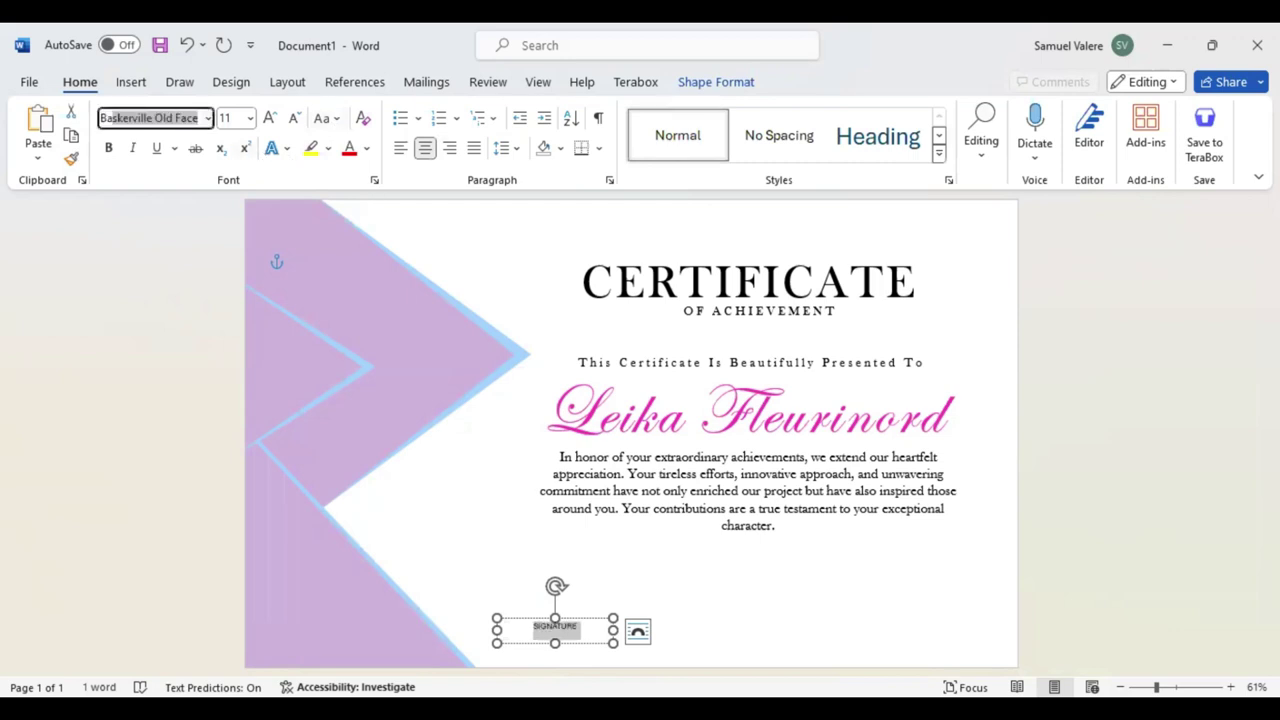
{"action": "key", "text": "Return"}
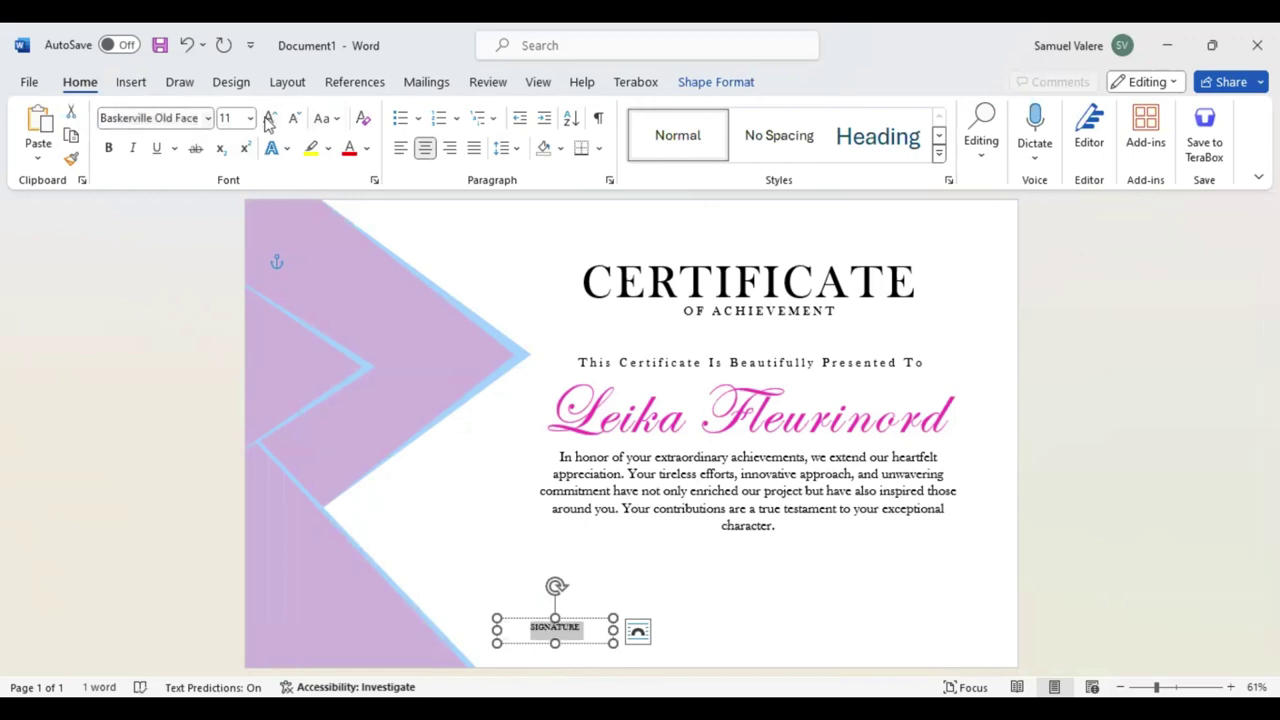
{"action": "left_click", "coordinate": [268, 119]}
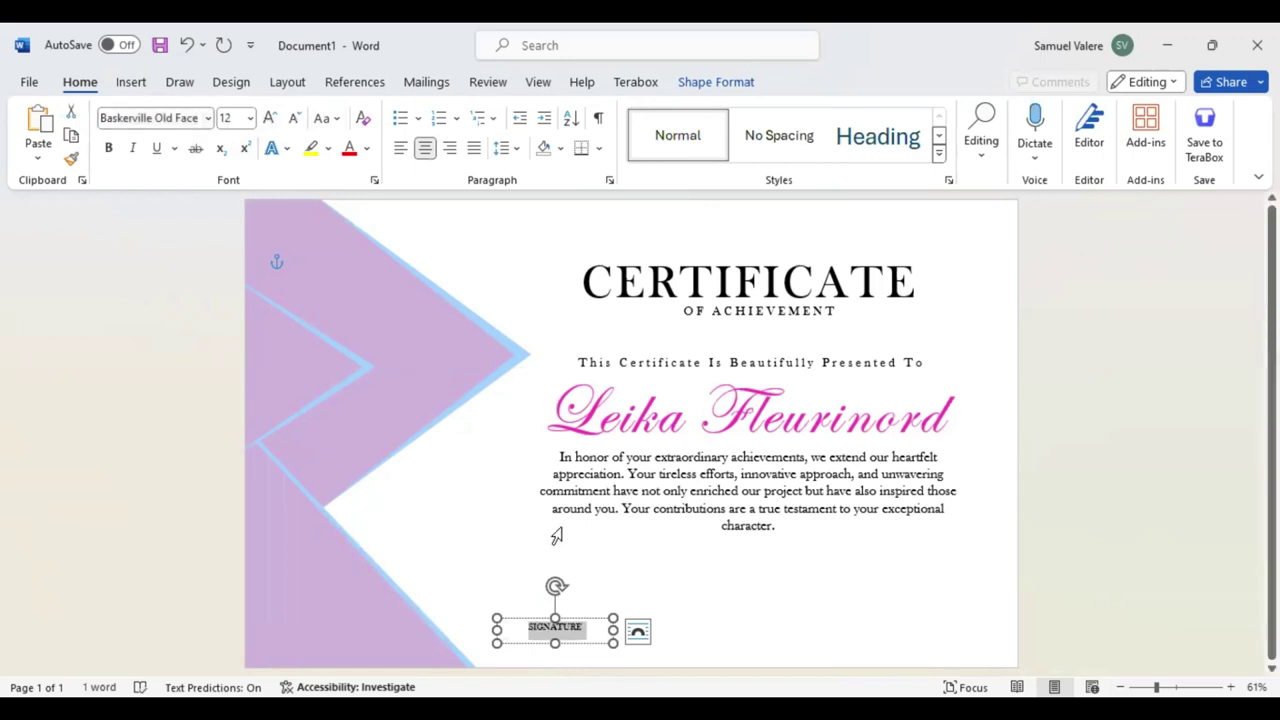
{"action": "left_click_drag", "start_coordinate": [497, 628], "coordinate": [537, 628]}
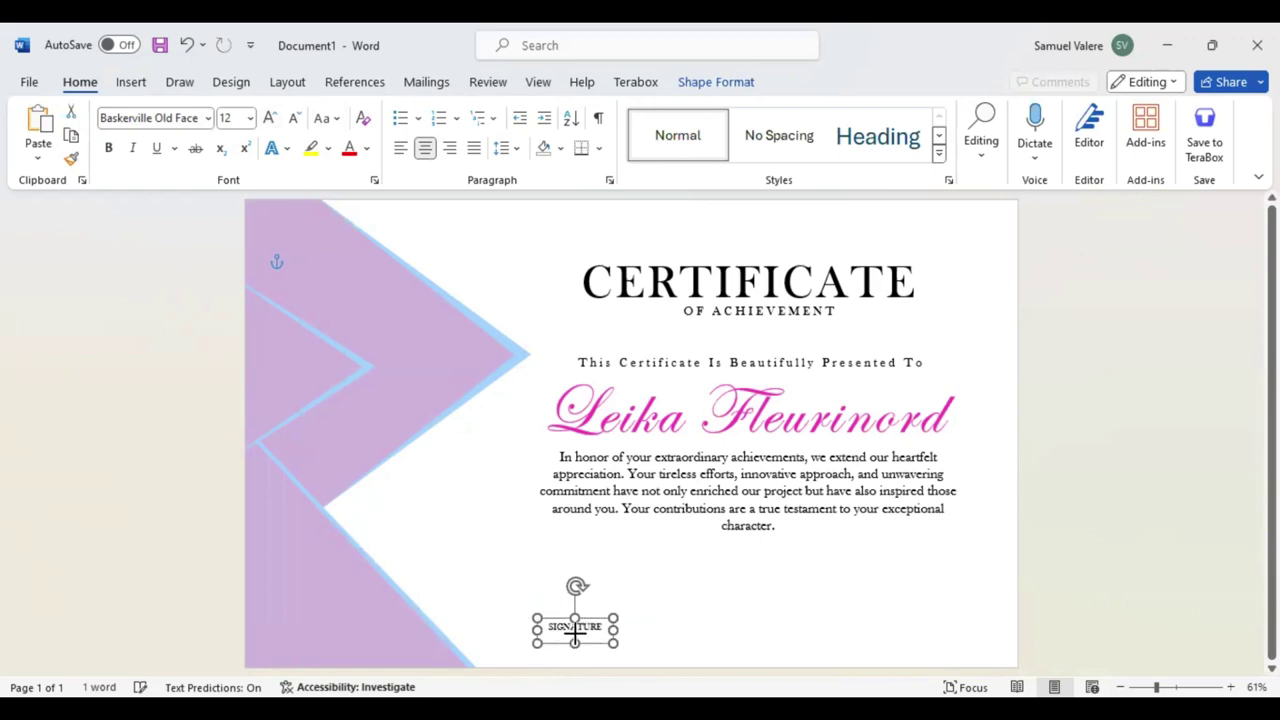
Place the SIGNATURE label at the lower left, copy it to the lower right, and level both labels
{"action": "mouse_move", "coordinate": [588, 632]}
{"action": "left_mouse_down"}
{"action": "mouse_move", "coordinate": [590, 652]}
{"action": "mouse_move", "coordinate": [577, 614]}
{"action": "mouse_move", "coordinate": [600, 621]}
{"action": "left_mouse_up"}
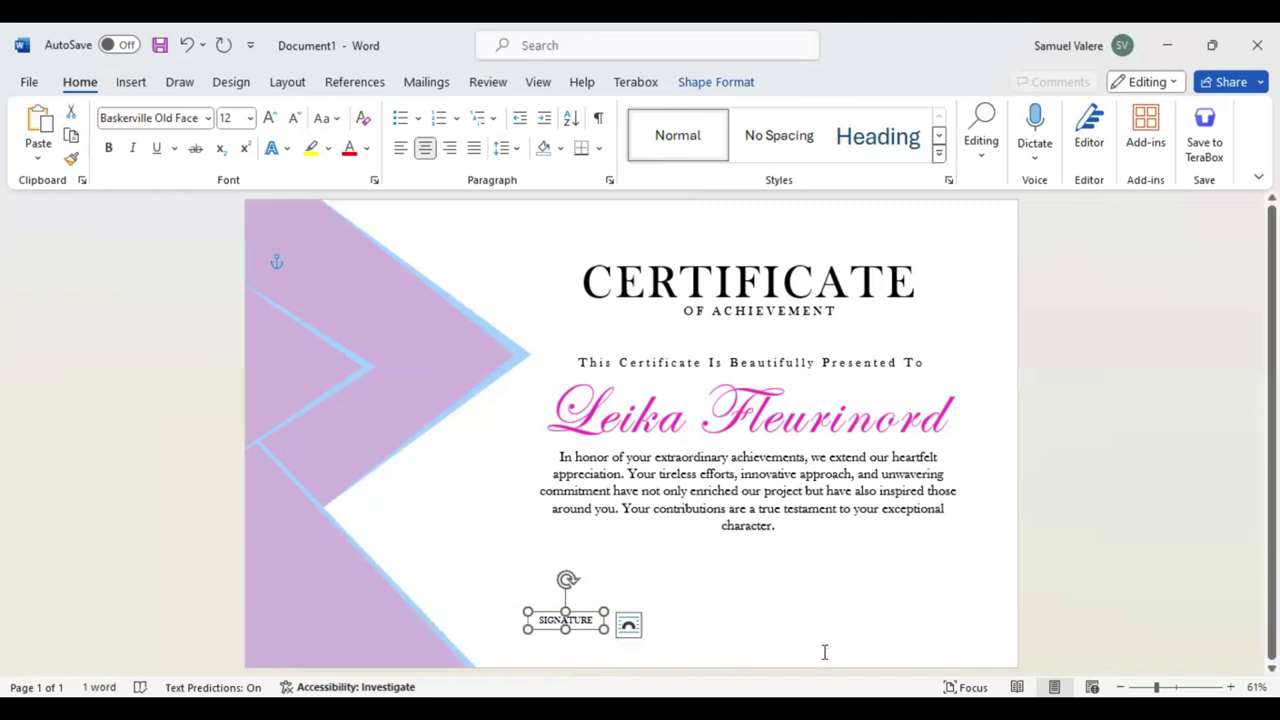
{"action": "left_click_drag", "start_coordinate": [595, 619], "coordinate": [959, 604]}
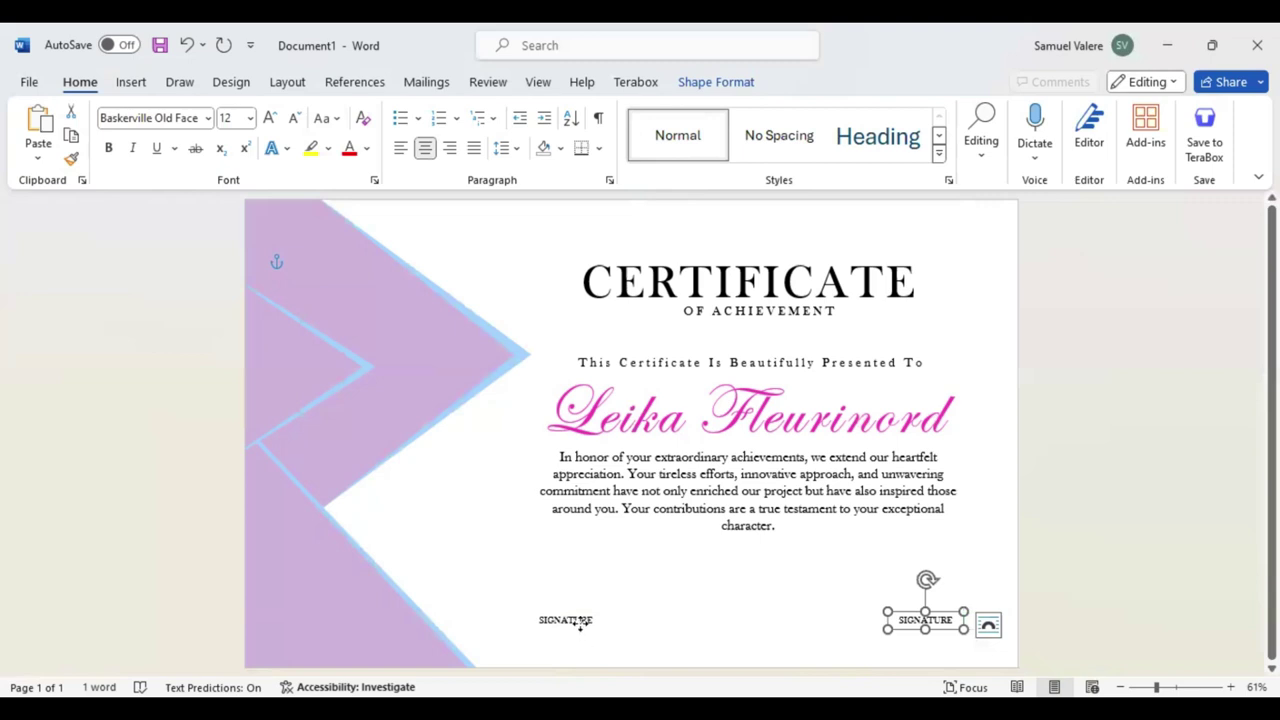
{"action": "left_click_drag", "start_coordinate": [565, 622], "coordinate": [563, 625]}
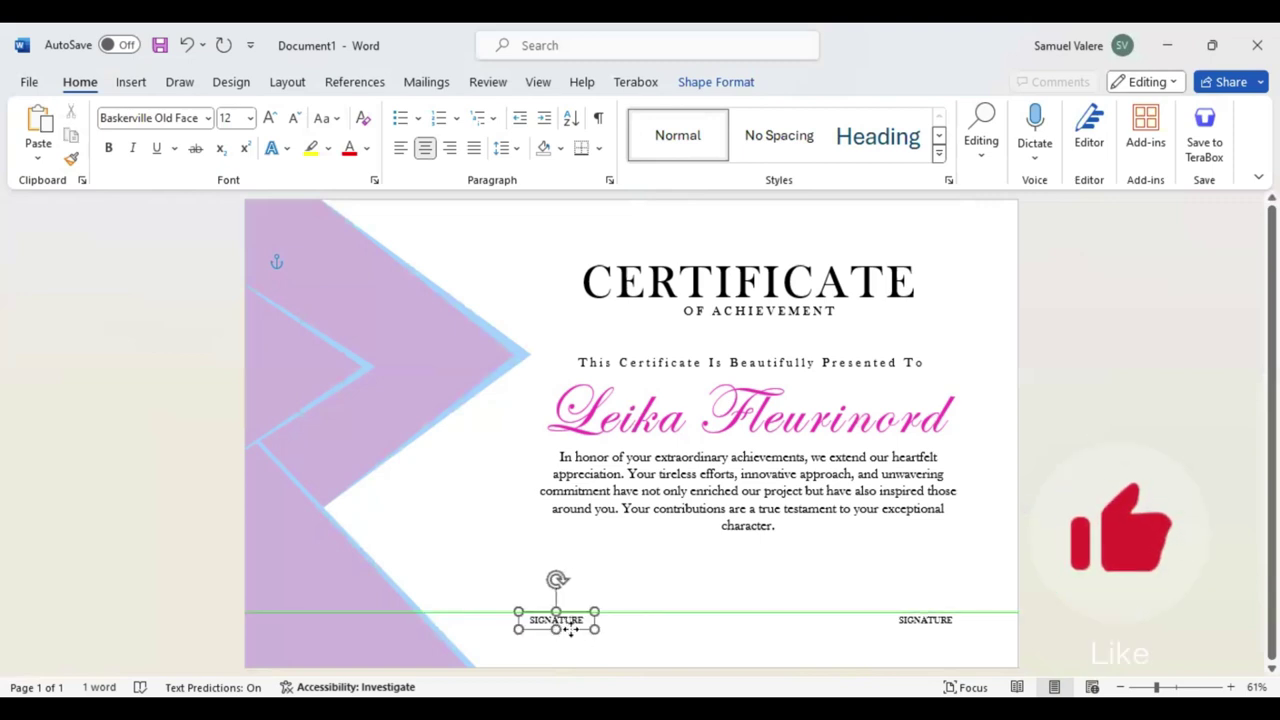
{"action": "left_click_drag", "start_coordinate": [566, 628], "coordinate": [566, 628]}
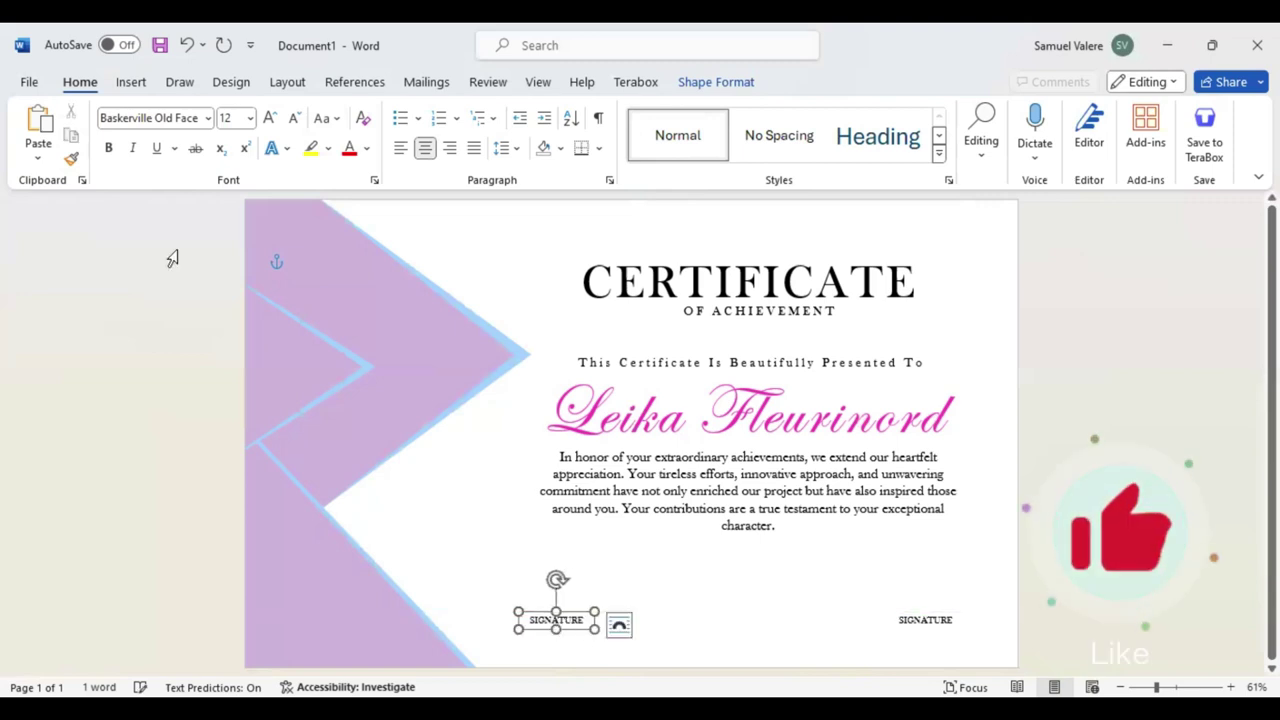
{"action": "left_click", "coordinate": [130, 82]}
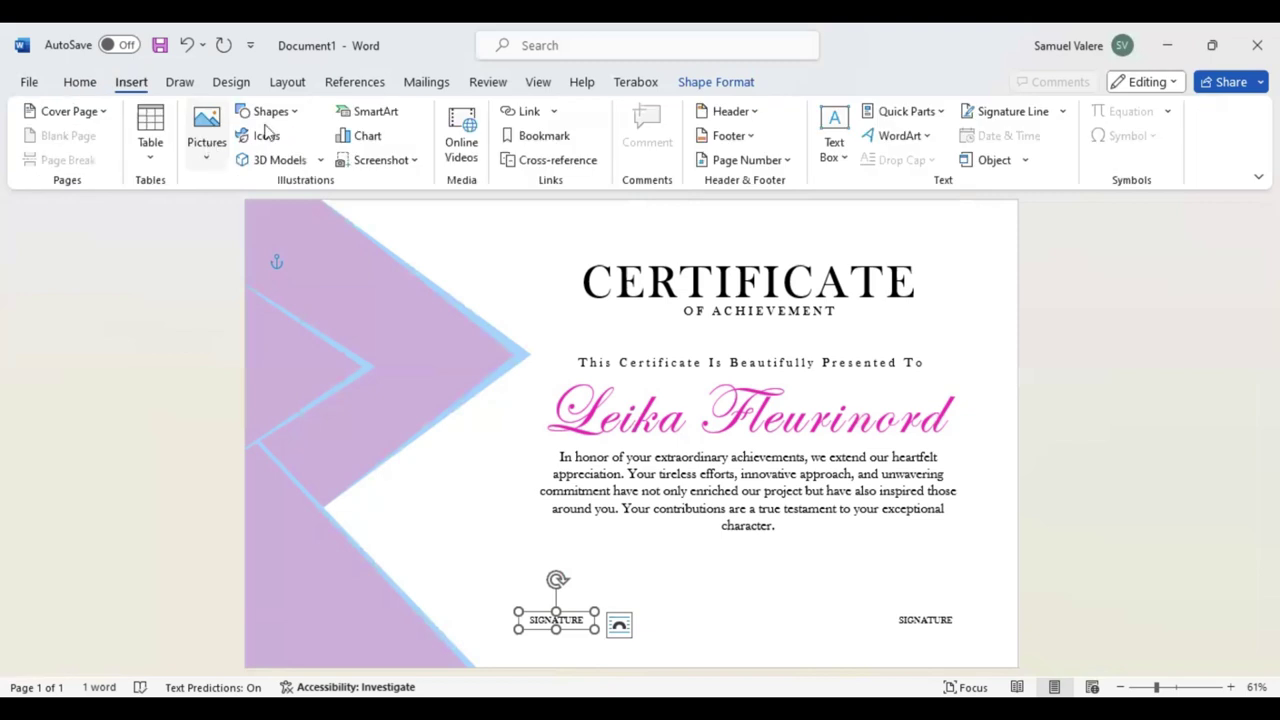
Draw a short black signature line just above the left SIGNATURE label
{"action": "left_click", "coordinate": [241, 237]}
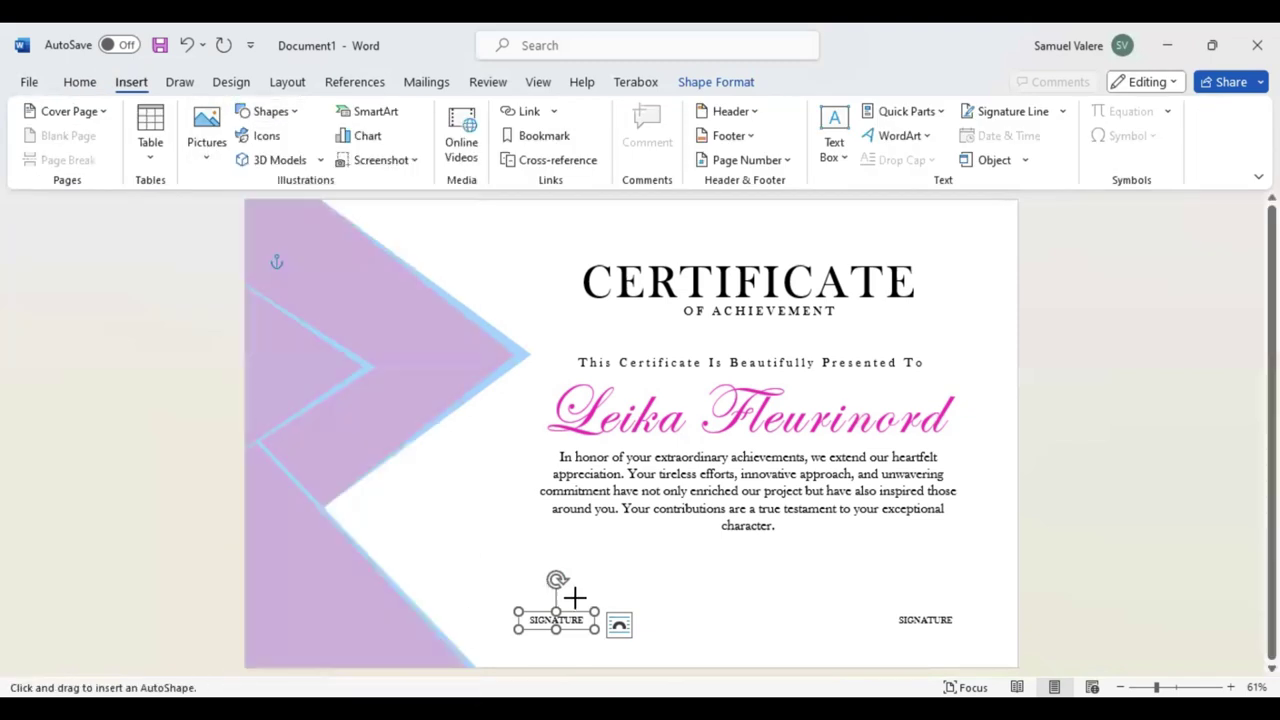
{"action": "left_click_drag", "start_coordinate": [609, 601], "coordinate": [623, 597]}
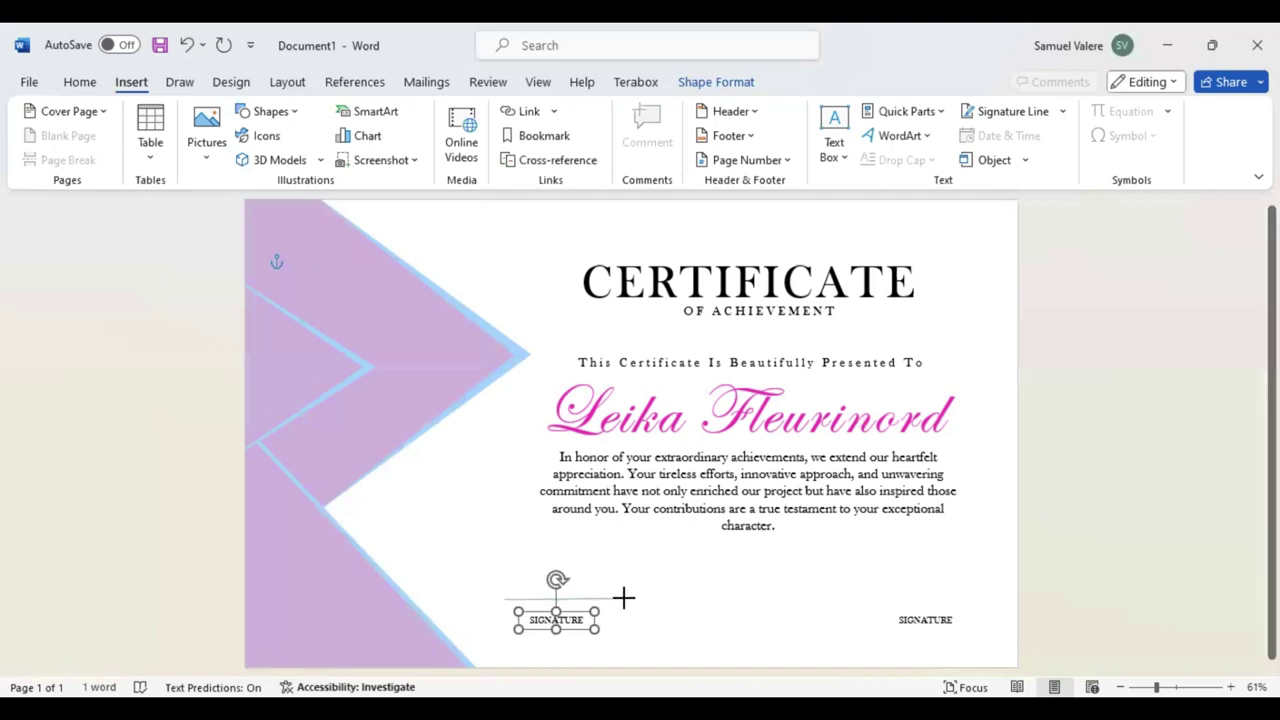
{"action": "left_click_drag", "start_coordinate": [623, 597], "coordinate": [575, 611]}
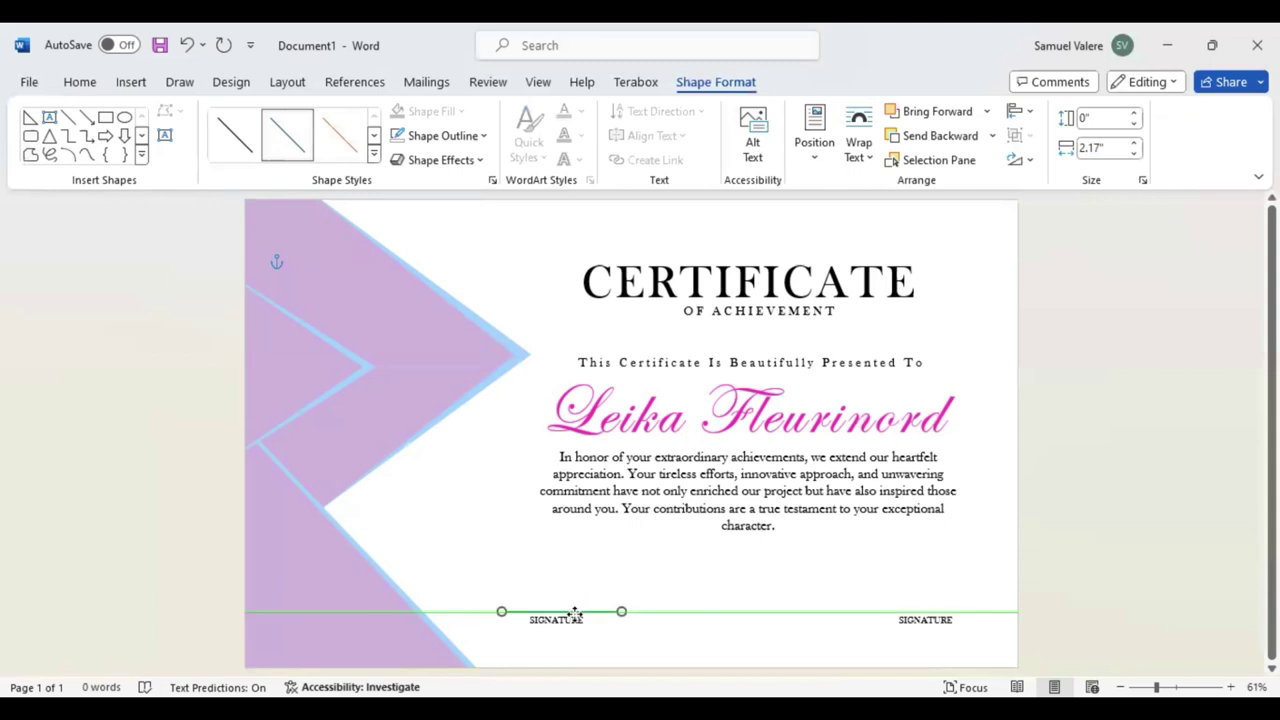
{"action": "left_click_drag", "start_coordinate": [575, 612], "coordinate": [572, 612]}
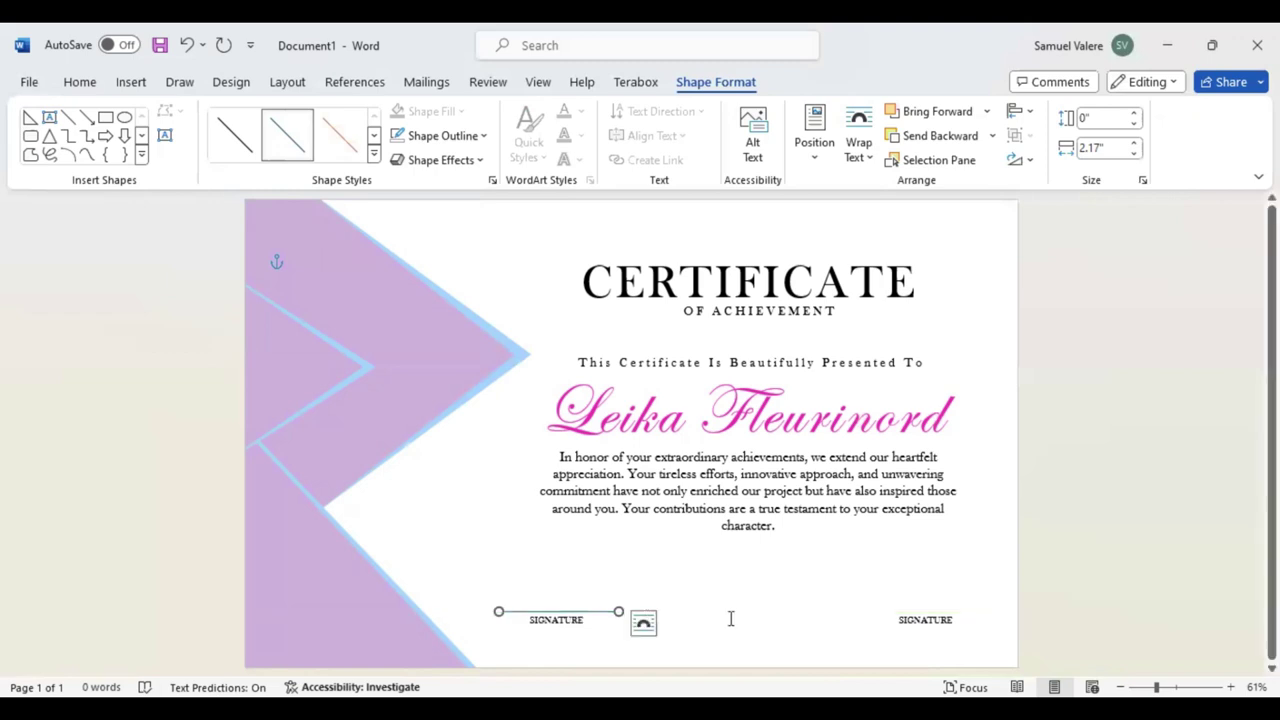
{"action": "left_click", "coordinate": [483, 137]}
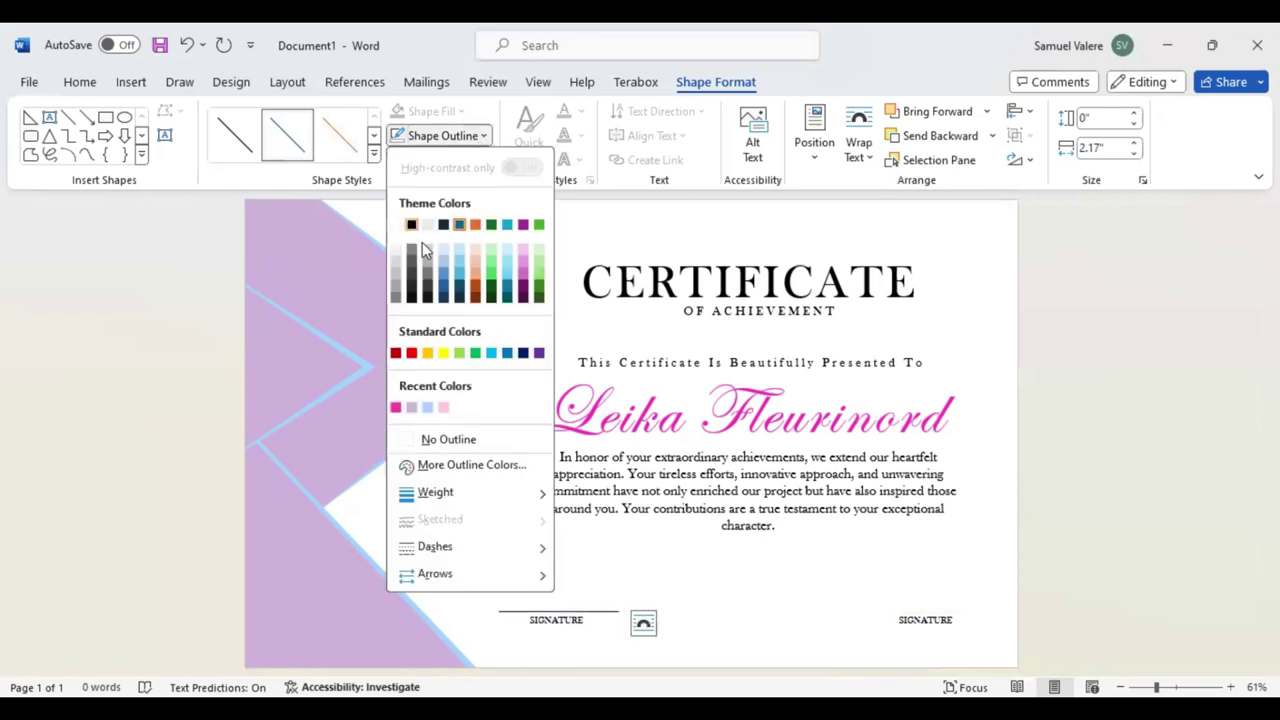
{"action": "left_click", "coordinate": [424, 250]}
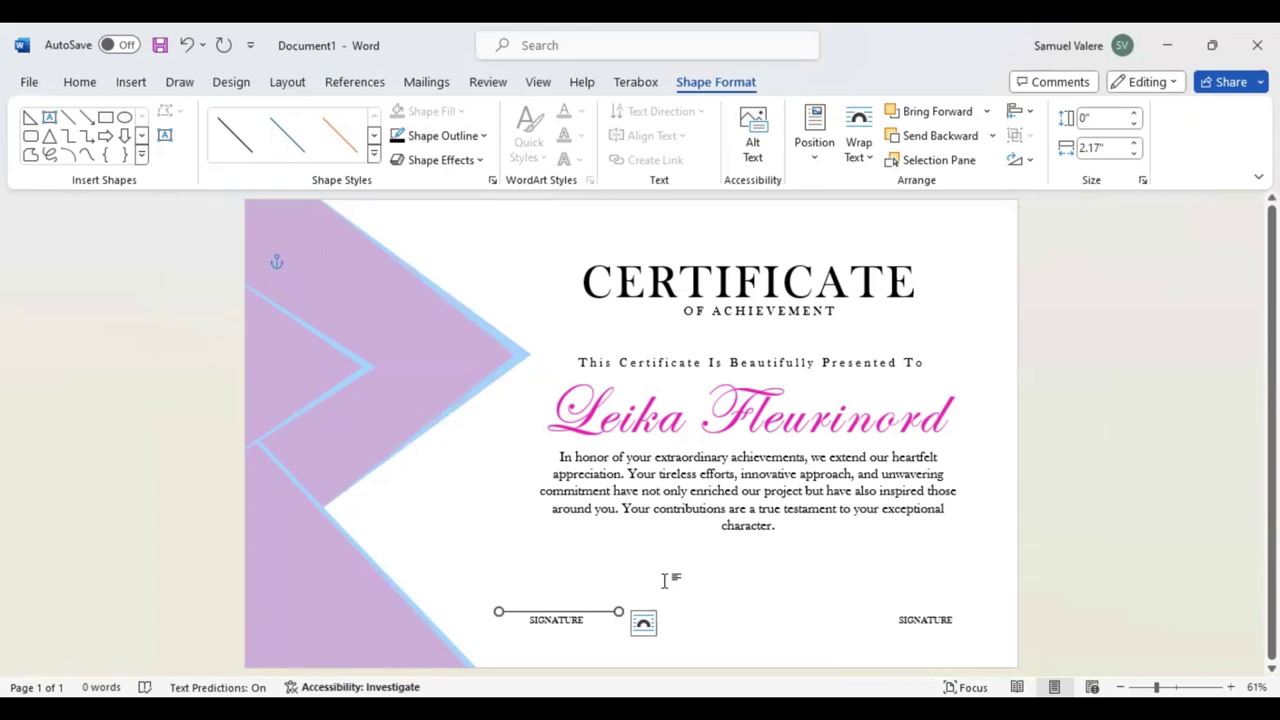
Copy the black line to sit above the right SIGNATURE label
{"action": "mouse_move", "coordinate": [602, 611]}
{"action": "left_mouse_down"}
{"action": "mouse_move", "coordinate": [966, 598]}
{"action": "mouse_move", "coordinate": [966, 614]}
{"action": "left_mouse_up"}
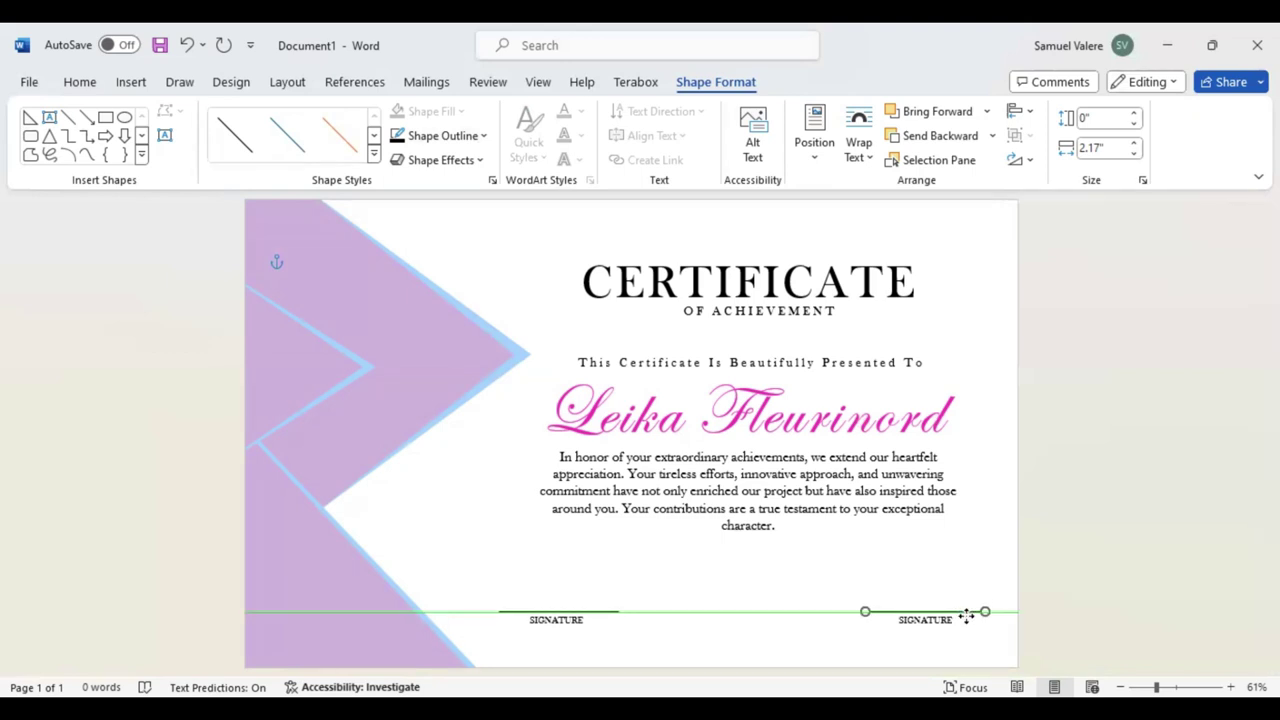
{"action": "left_click_drag", "start_coordinate": [966, 616], "coordinate": [966, 616]}
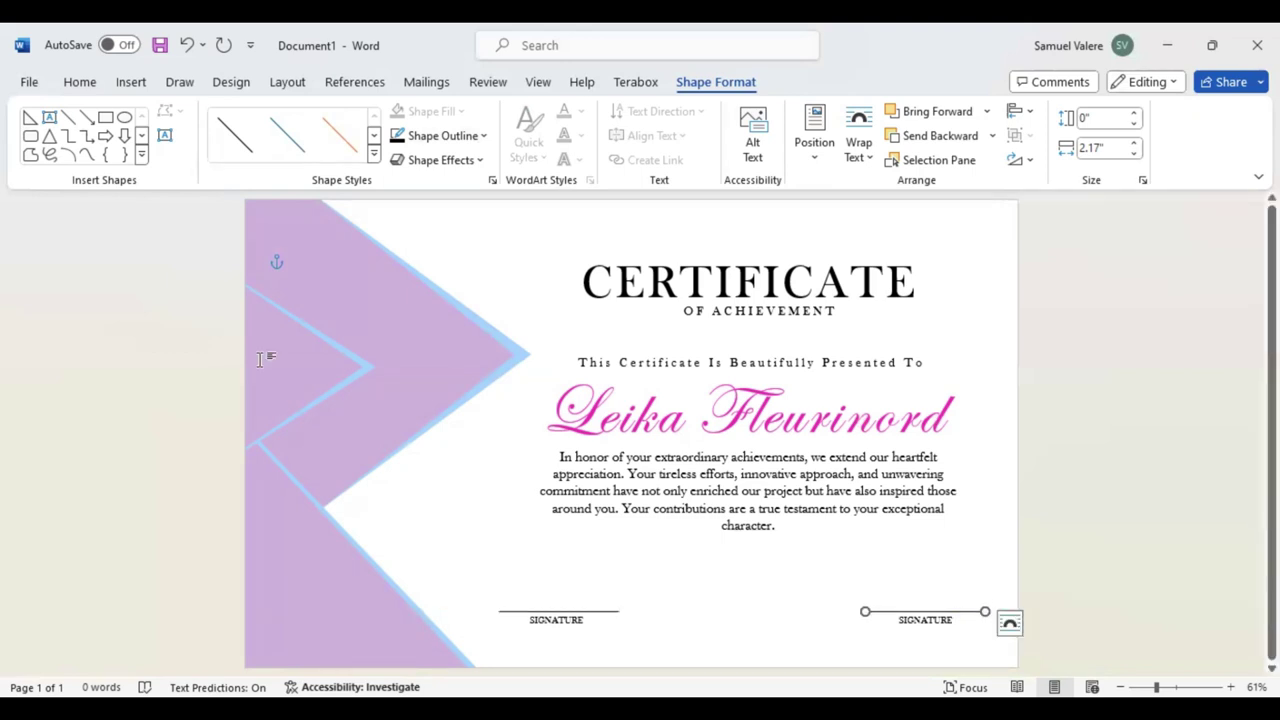
{"action": "left_click", "coordinate": [130, 84]}
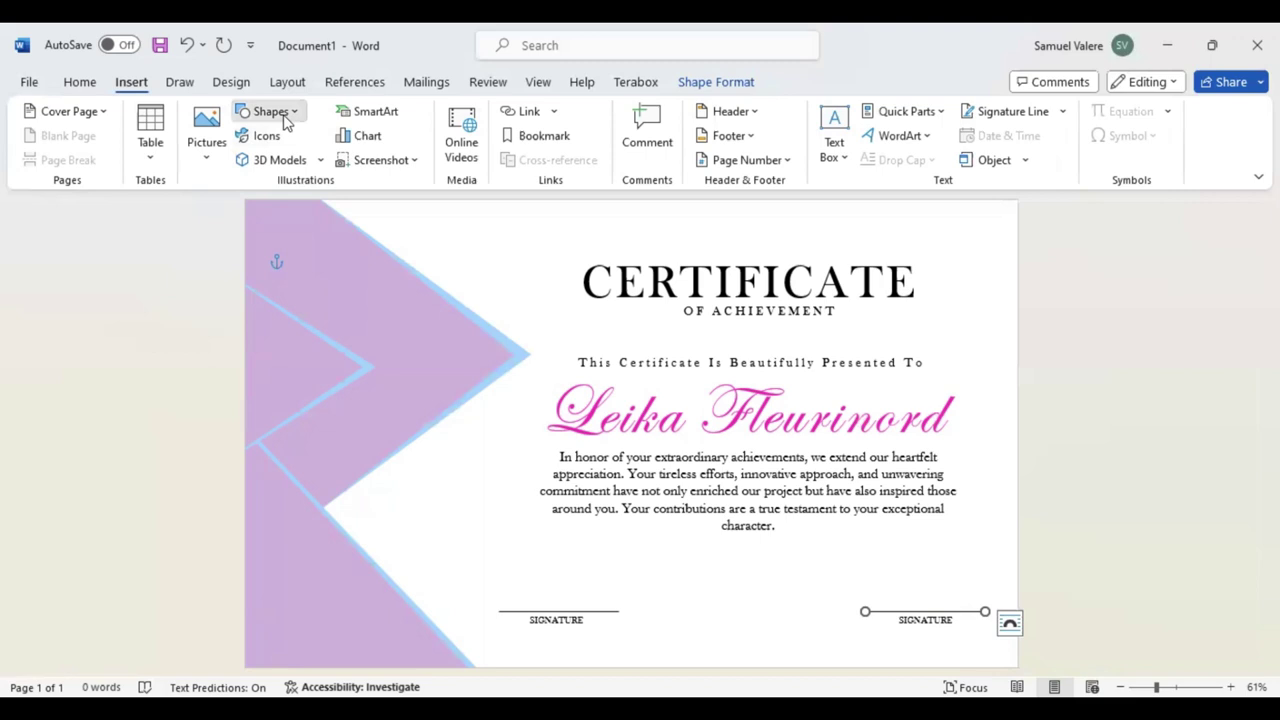
Draw a starburst seal at the upper left beside the CERTIFICATE heading, slightly shrunk
{"action": "left_click", "coordinate": [285, 118]}
{"action": "scroll", "coordinate": [343, 400], "scroll_direction": "down", "scroll_amount": 3}
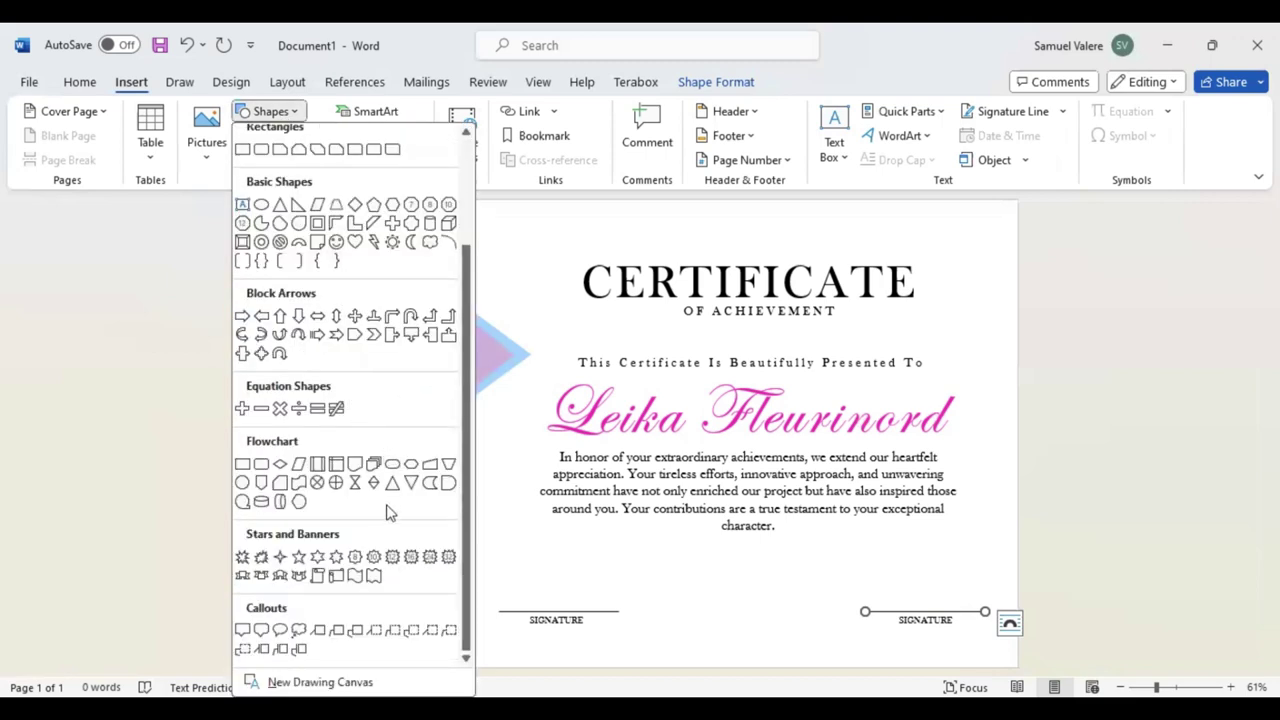
{"action": "left_click", "coordinate": [411, 557]}
{"action": "left_click_drag", "start_coordinate": [432, 282], "coordinate": [570, 411]}
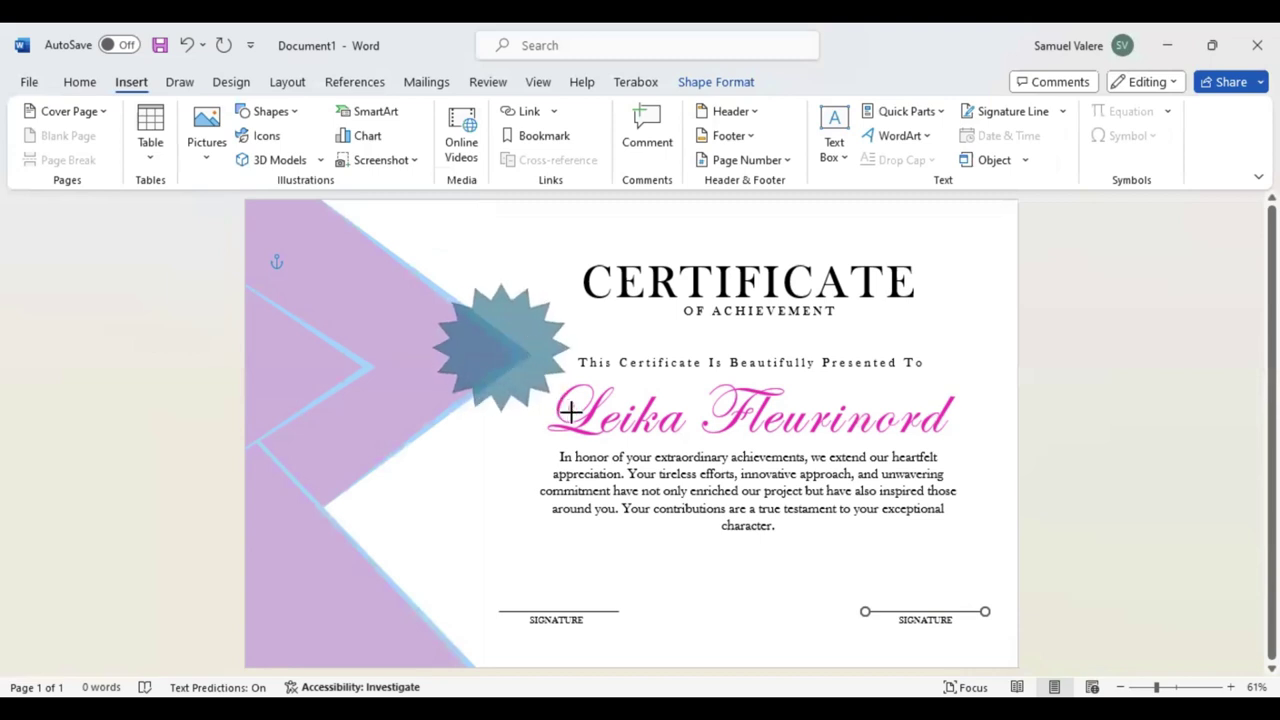
{"action": "mouse_move", "coordinate": [506, 329]}
{"action": "left_mouse_down"}
{"action": "mouse_move", "coordinate": [461, 311]}
{"action": "mouse_move", "coordinate": [440, 268]}
{"action": "left_mouse_up"}
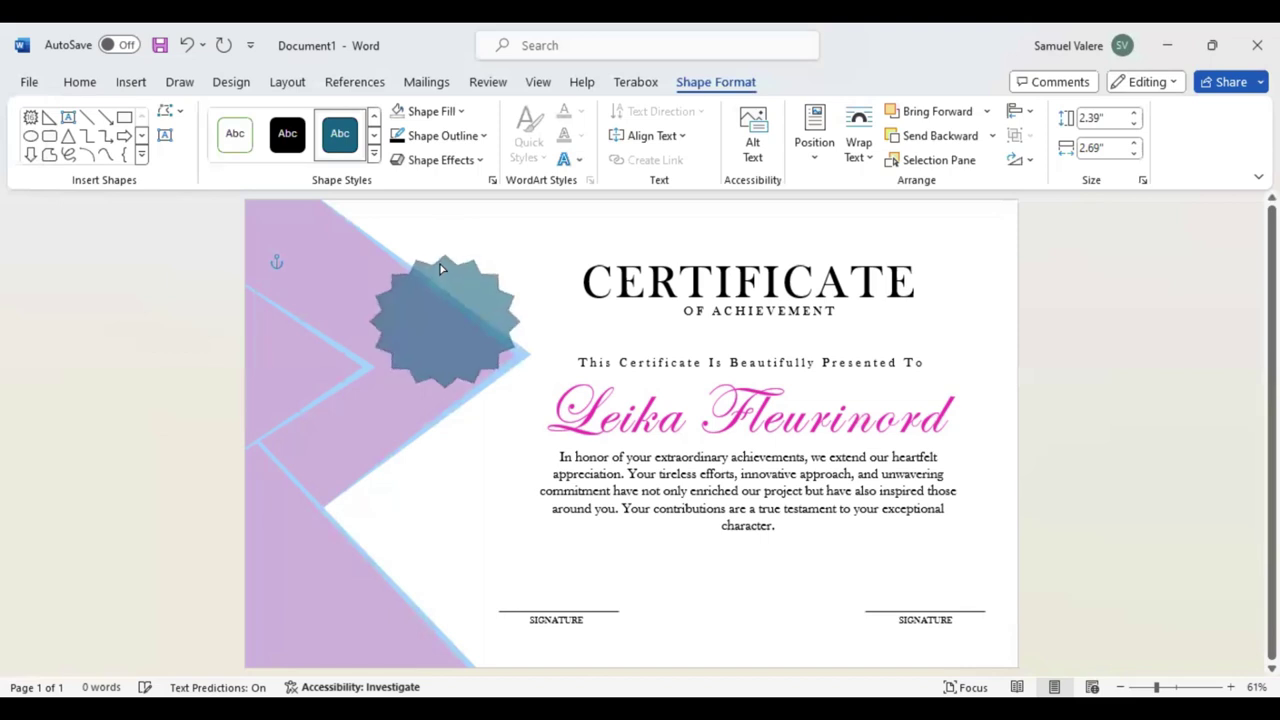
{"action": "mouse_move", "coordinate": [440, 268]}
{"action": "left_mouse_down"}
{"action": "mouse_move", "coordinate": [440, 309]}
{"action": "mouse_move", "coordinate": [440, 293]}
{"action": "left_mouse_up"}
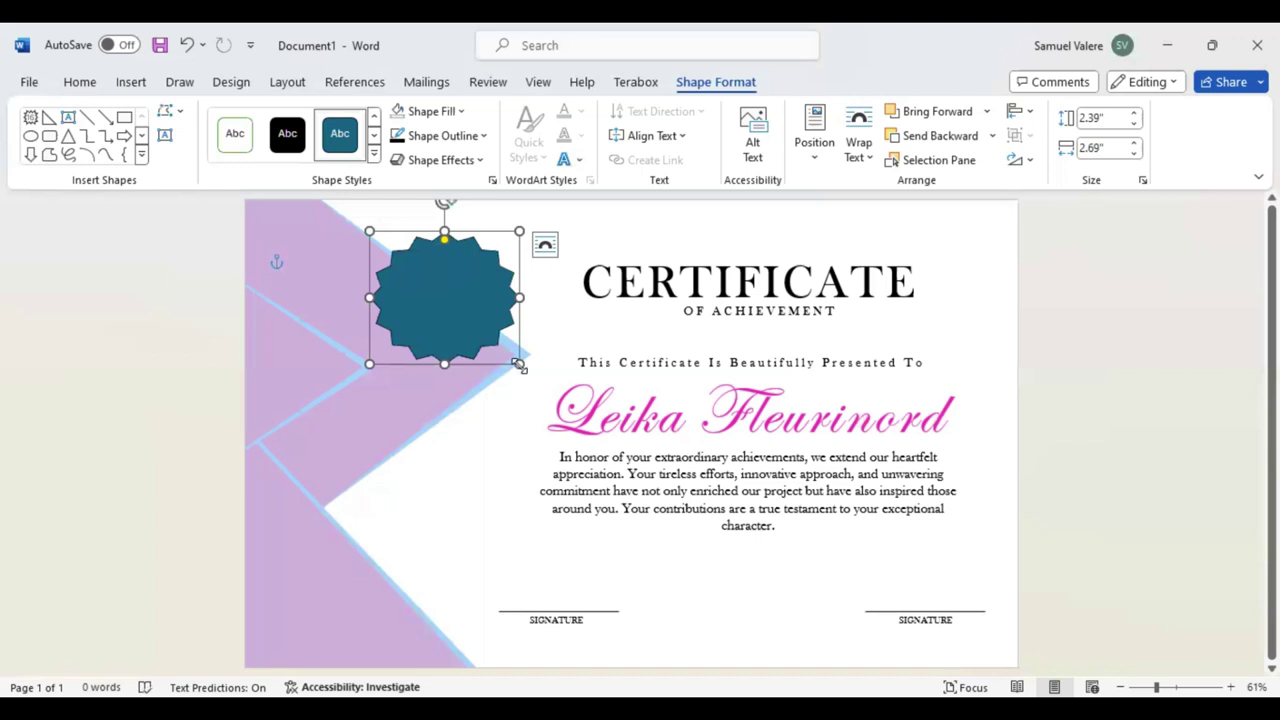
{"action": "left_click_drag", "start_coordinate": [519, 366], "coordinate": [514, 361]}
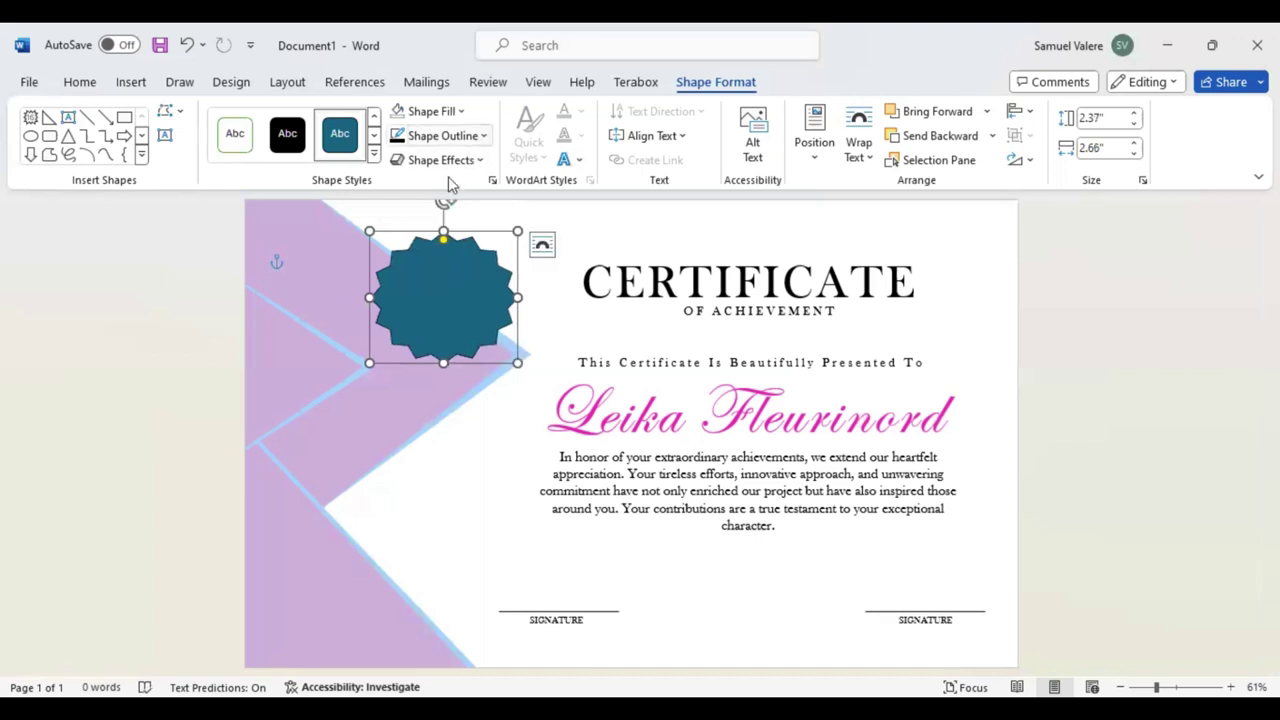
Remove the starburst's outline, make it pale pink, and shift it slightly lower
{"action": "left_click", "coordinate": [445, 135]}
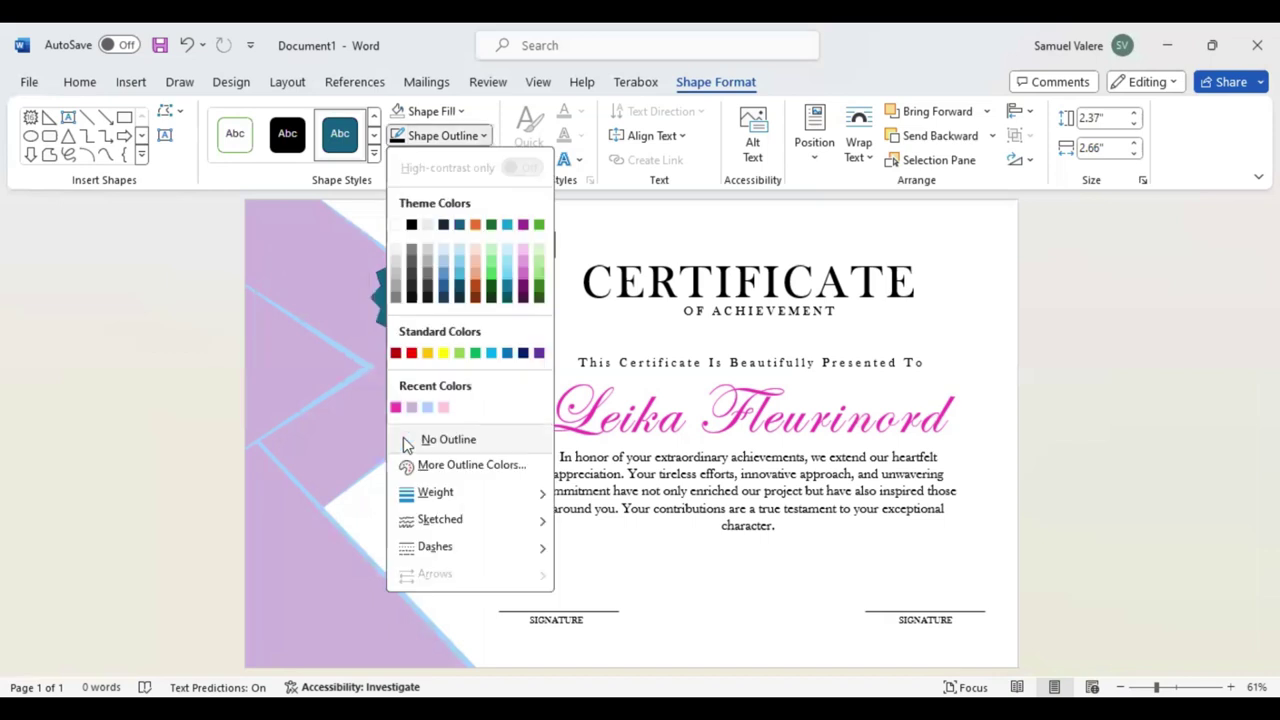
{"action": "left_click", "coordinate": [463, 113]}
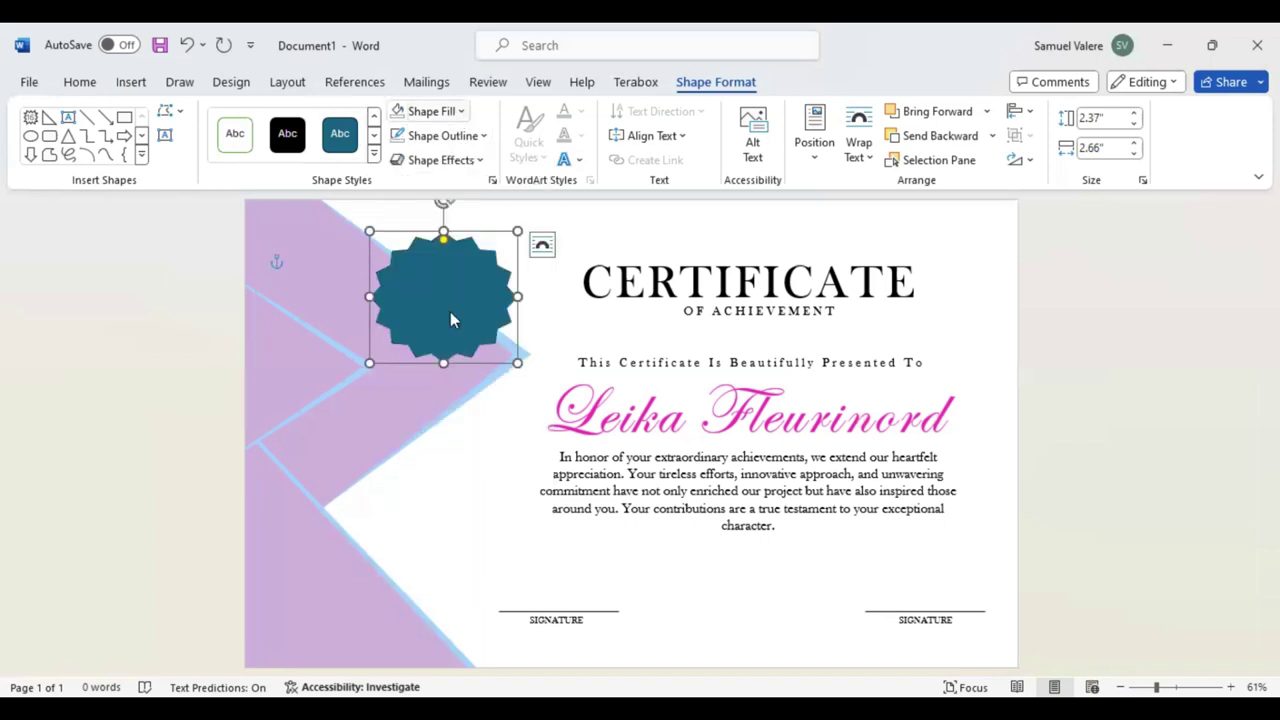
{"action": "left_click", "coordinate": [461, 112]}
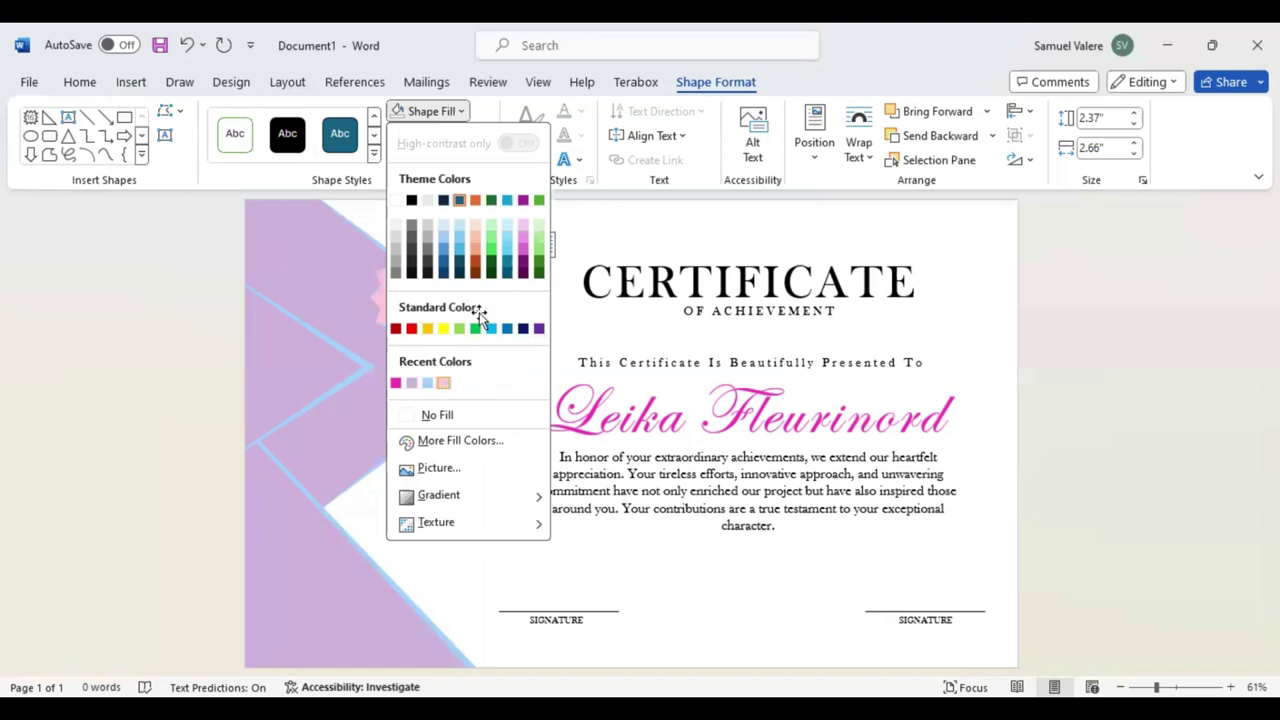
{"action": "key", "text": "Escape"}
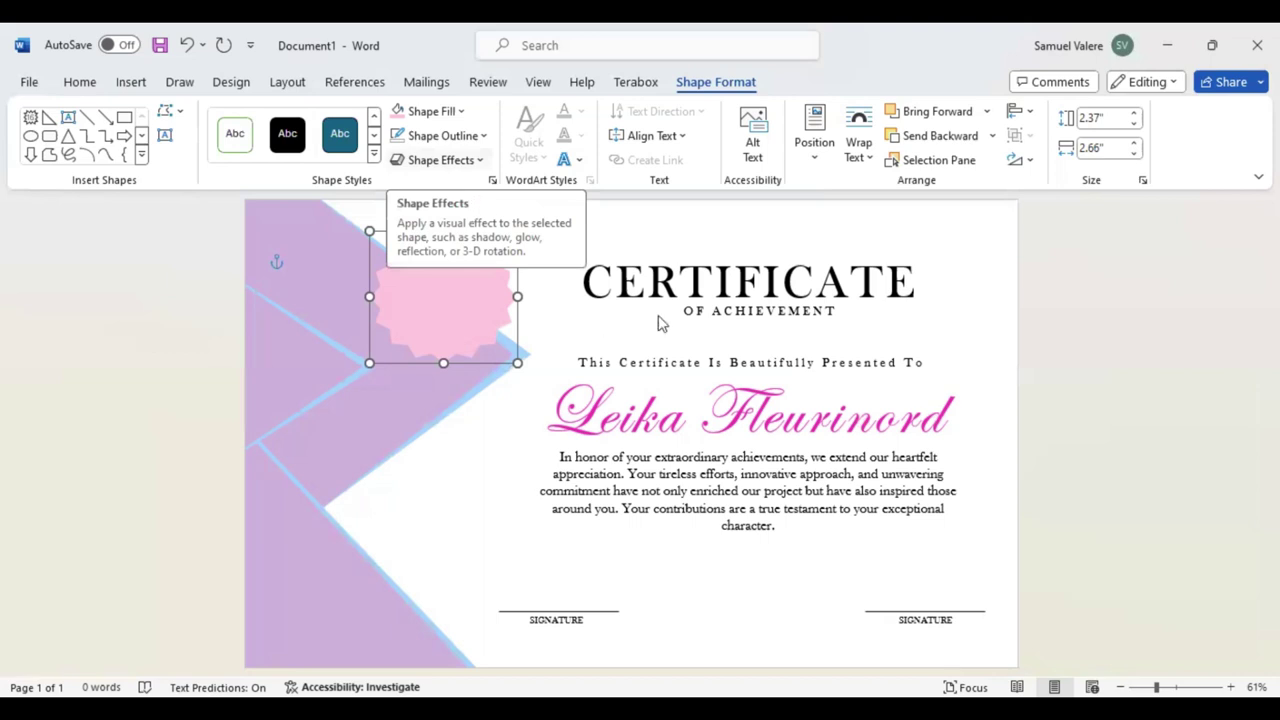
{"action": "left_click", "coordinate": [440, 160]}
{"action": "mouse_move", "coordinate": [450, 194]}
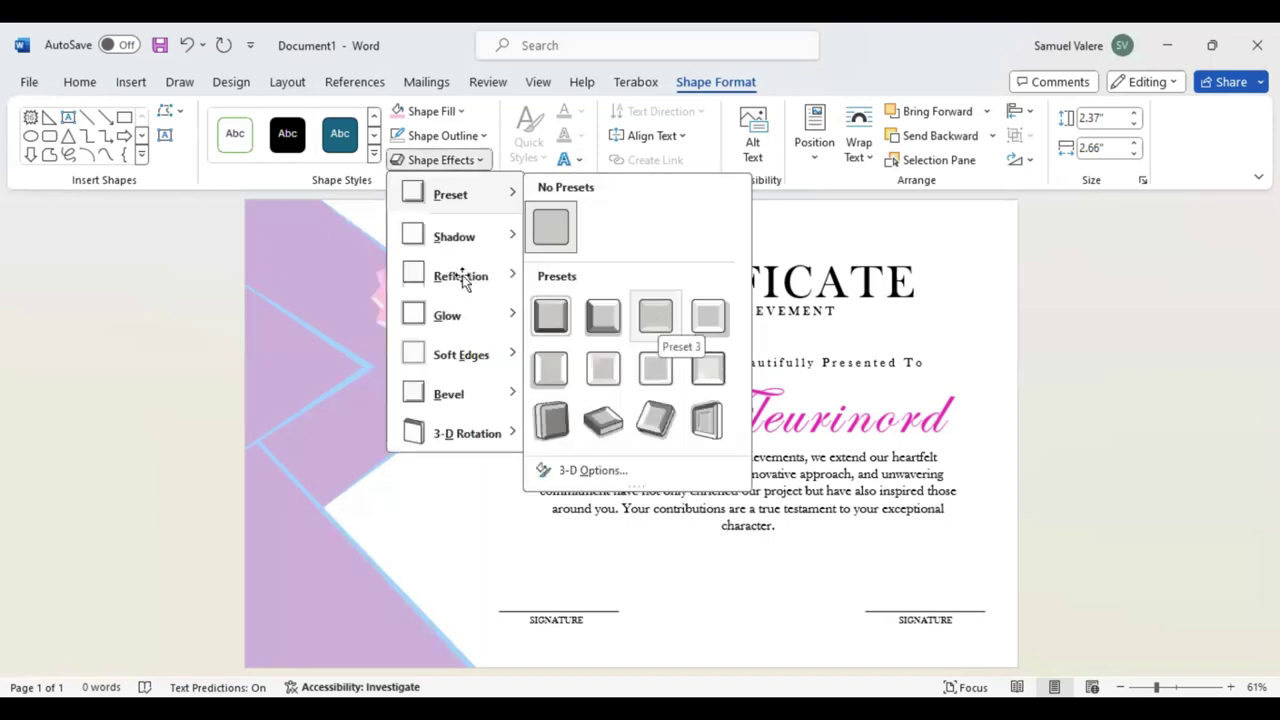
{"action": "key", "text": "Escape"}
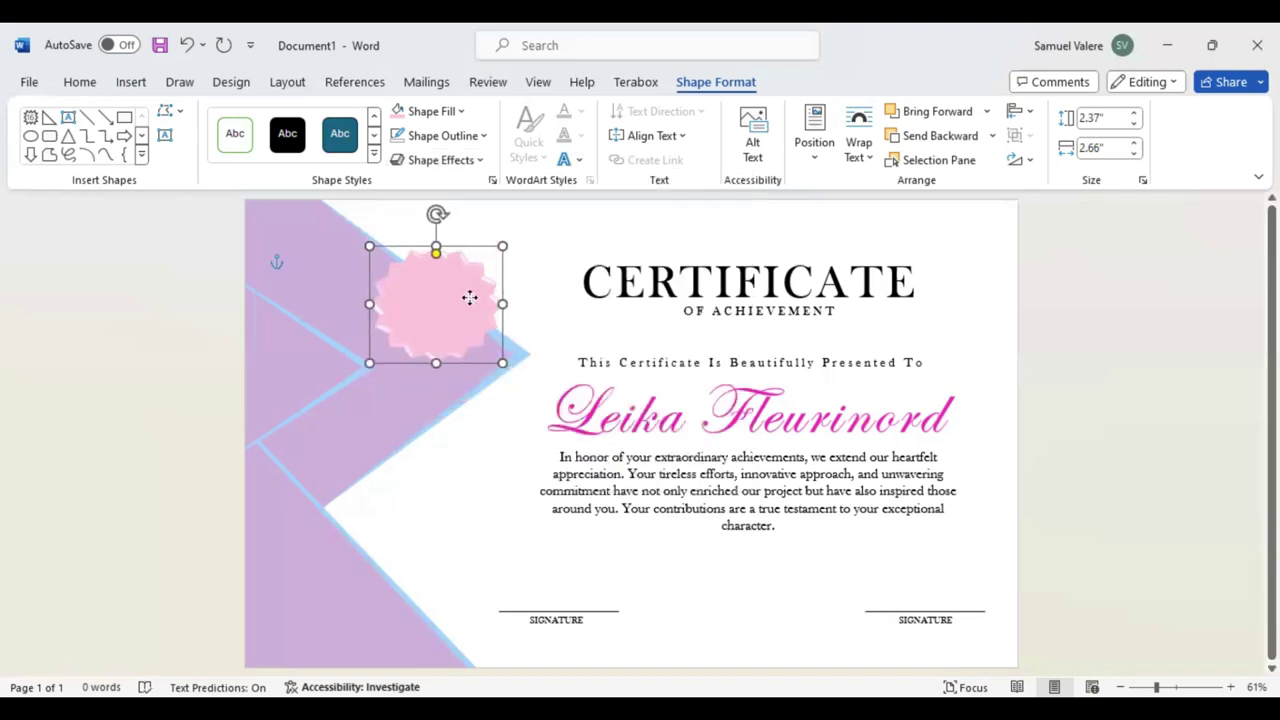
{"action": "left_click_drag", "start_coordinate": [477, 297], "coordinate": [451, 253]}
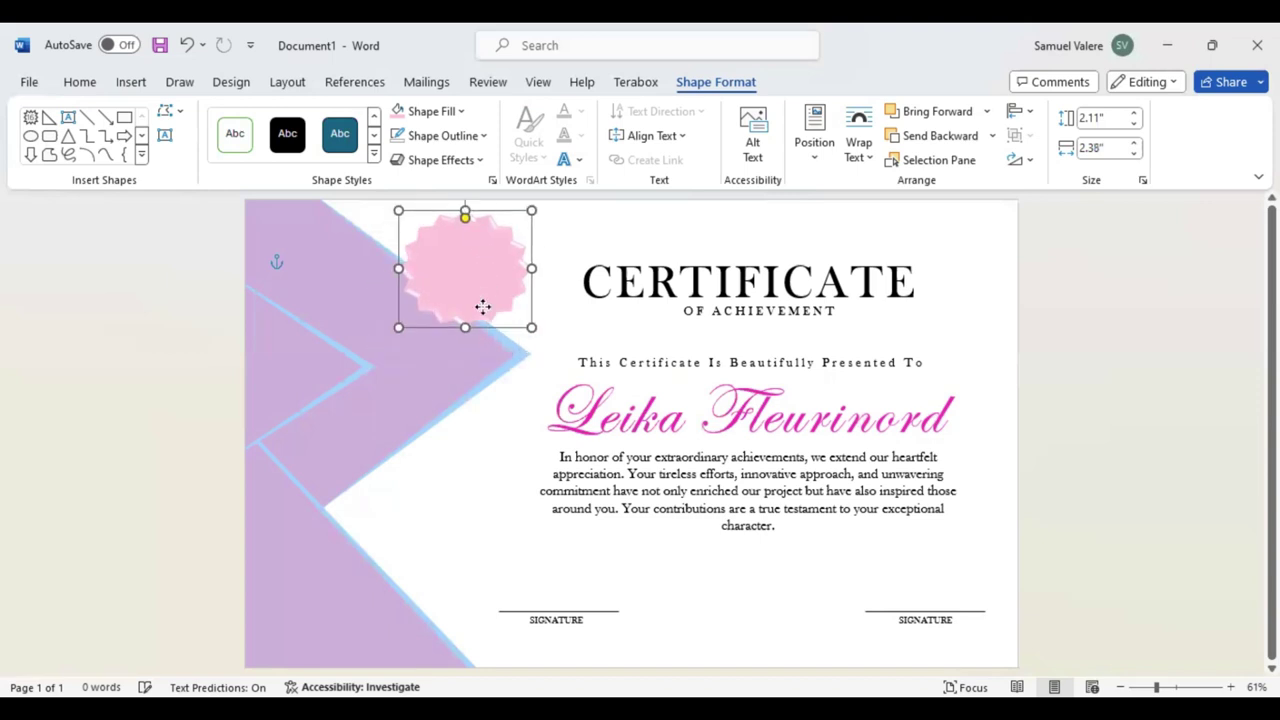
{"action": "left_click_drag", "start_coordinate": [483, 253], "coordinate": [466, 291]}
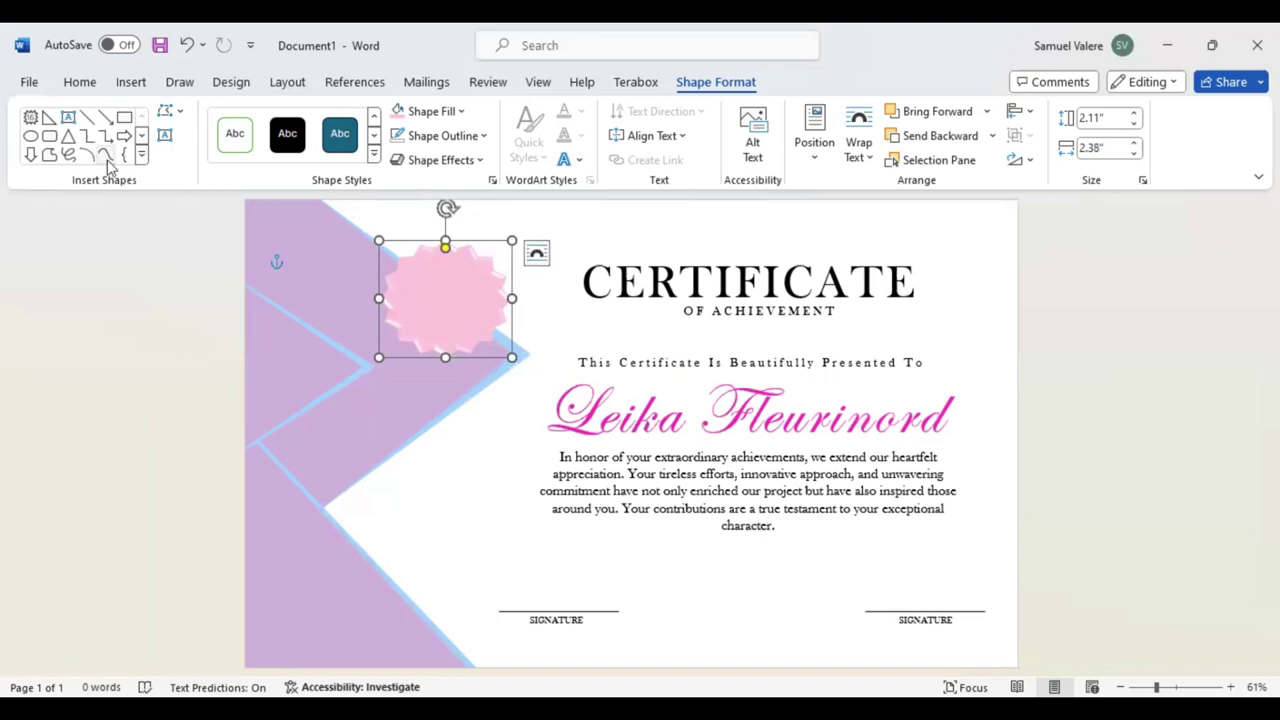
Draw a teal notched block arrow across the upper part of the page
{"action": "left_click", "coordinate": [131, 84]}
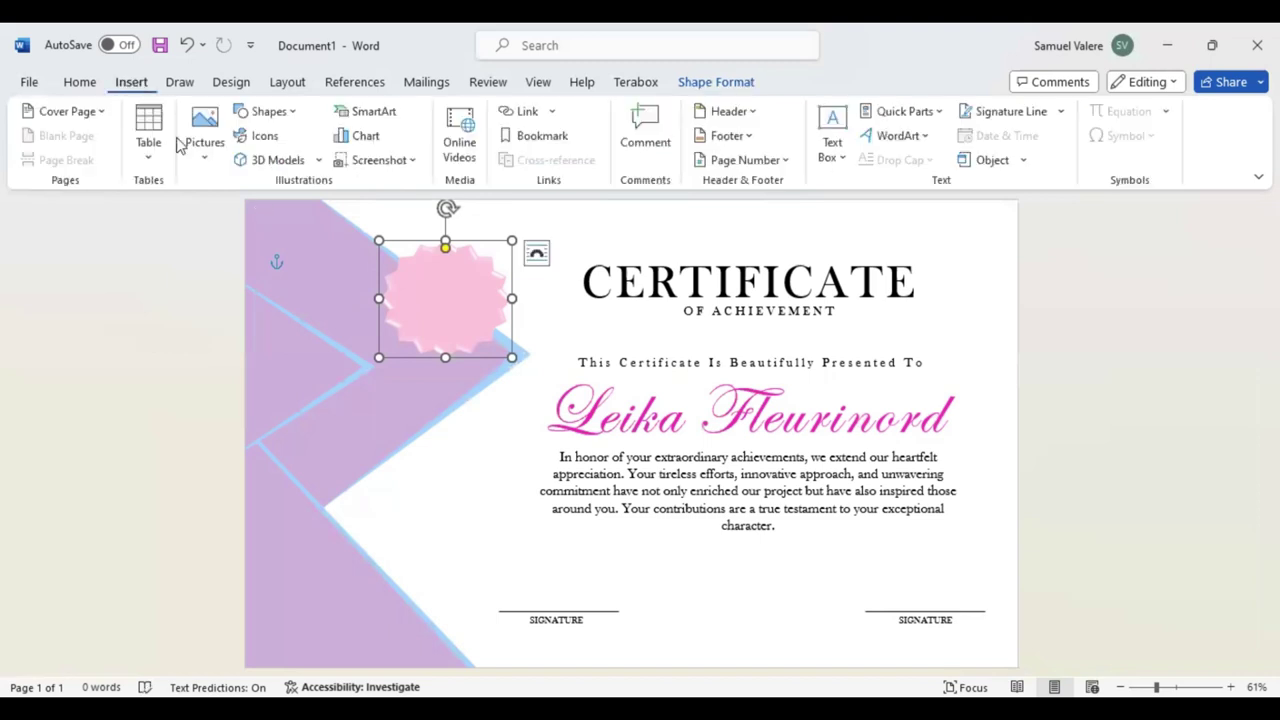
{"action": "left_click", "coordinate": [287, 113]}
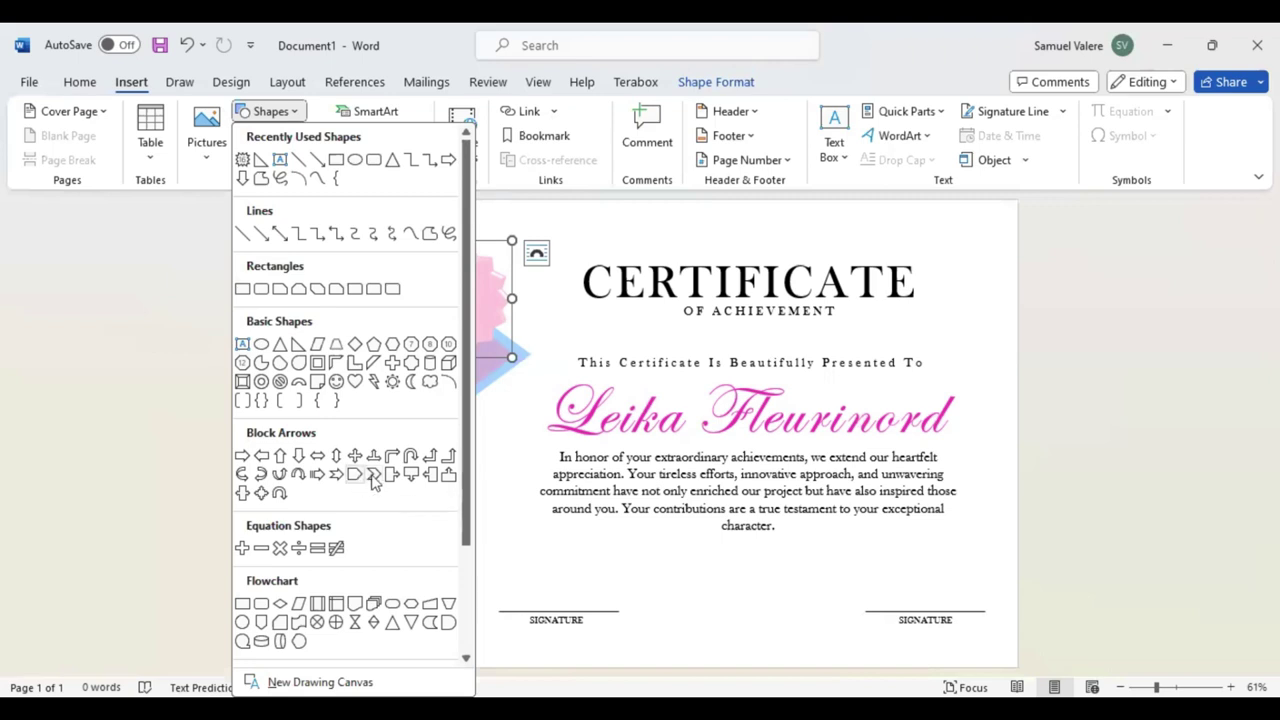
{"action": "left_click", "coordinate": [372, 480]}
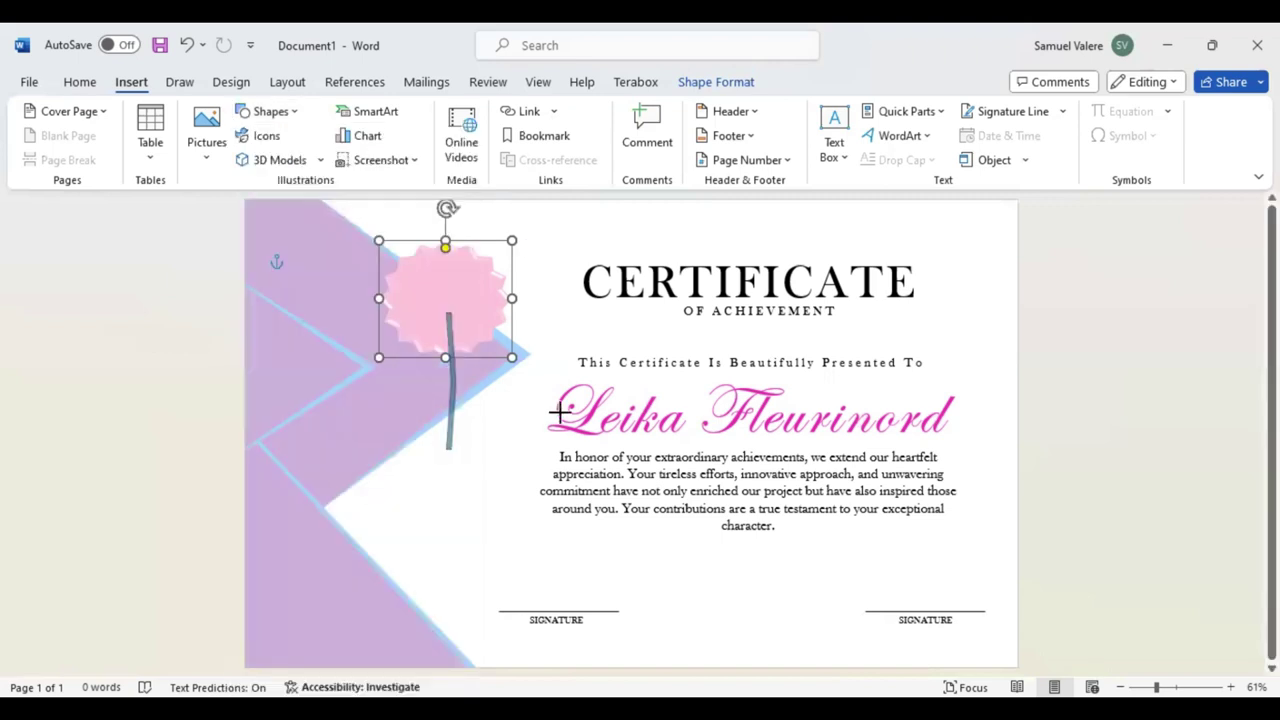
{"action": "left_click_drag", "start_coordinate": [560, 412], "coordinate": [743, 381]}
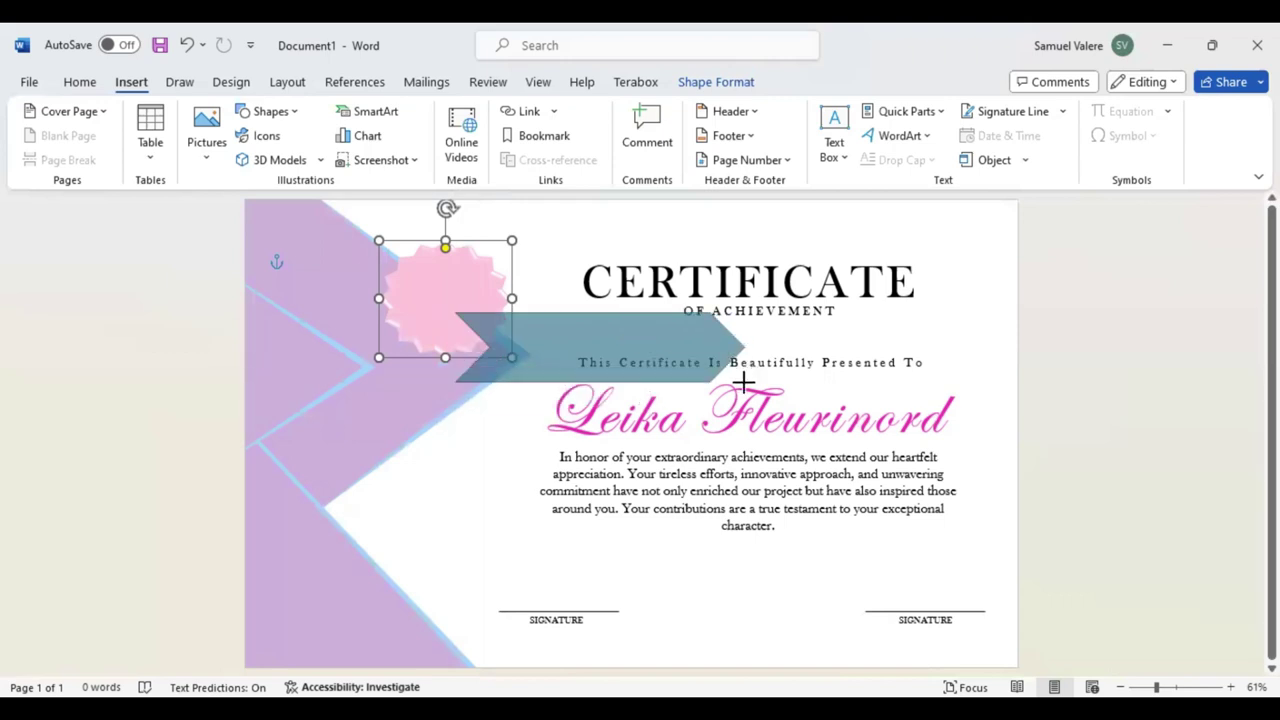
Rotate the arrow vertical, move it onto the pink seal, and shorten it
{"action": "left_click", "coordinate": [589, 331]}
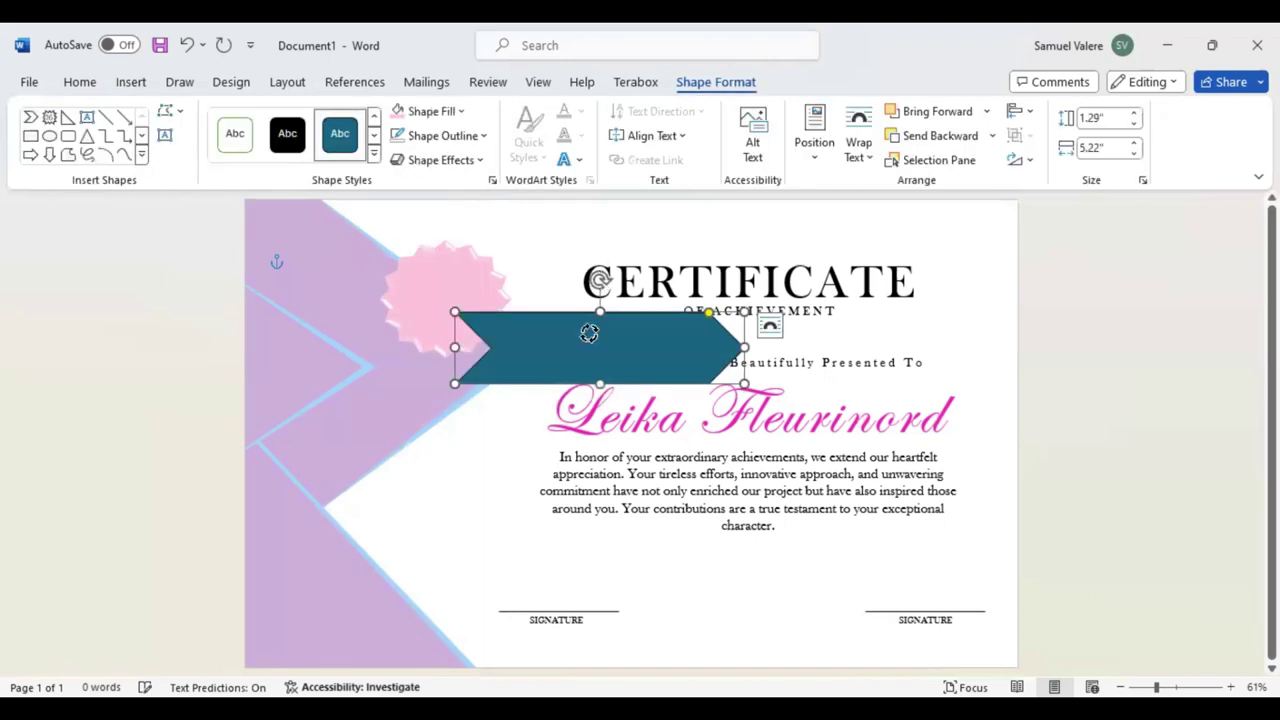
{"action": "key", "text": "alt+Left"}
{"action": "key", "text": "alt+Left"}
{"action": "key", "text": "alt+Left"}
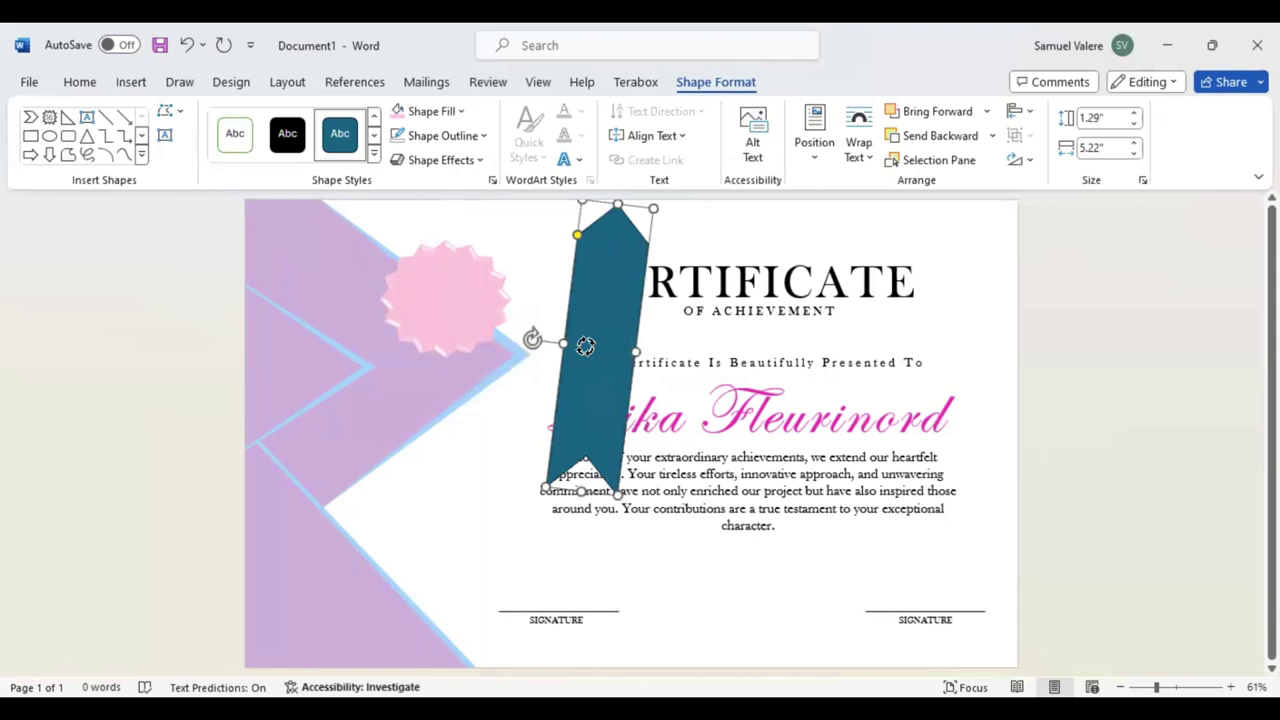
{"action": "key", "text": "alt+Left"}
{"action": "key", "text": "alt+Left"}
{"action": "key", "text": "alt+Right"}
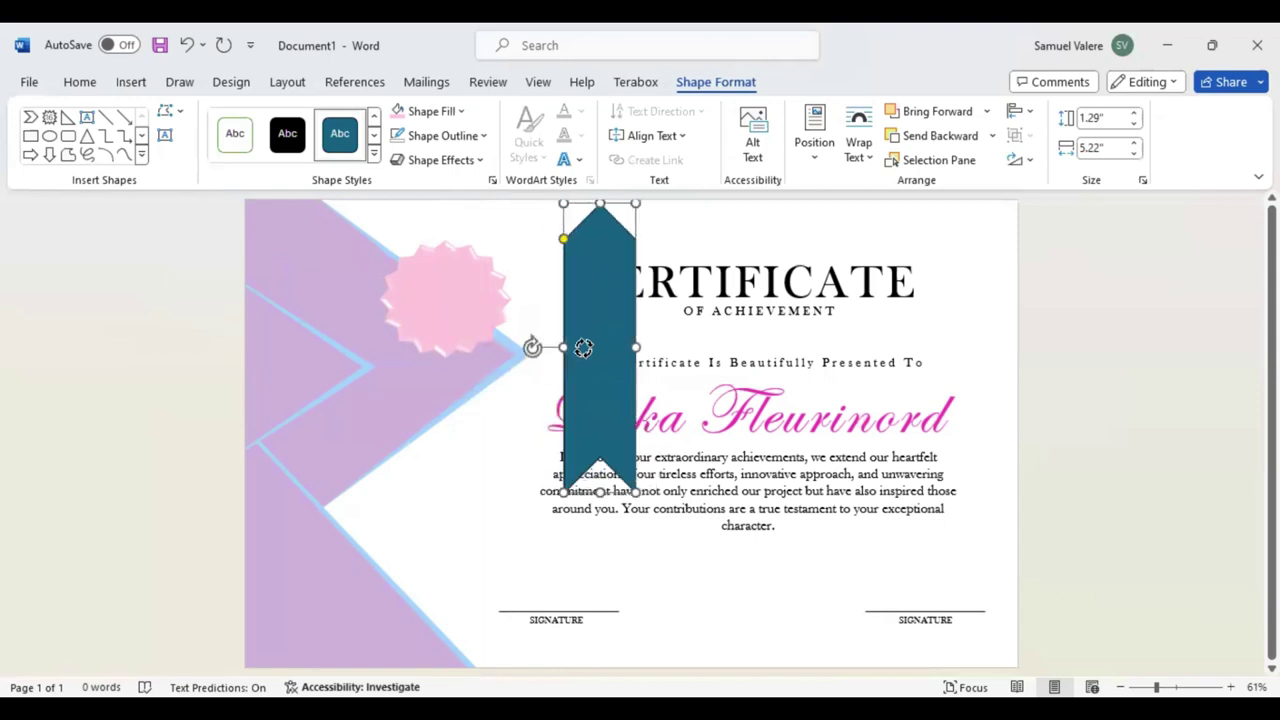
{"action": "left_click_drag", "start_coordinate": [597, 337], "coordinate": [437, 310]}
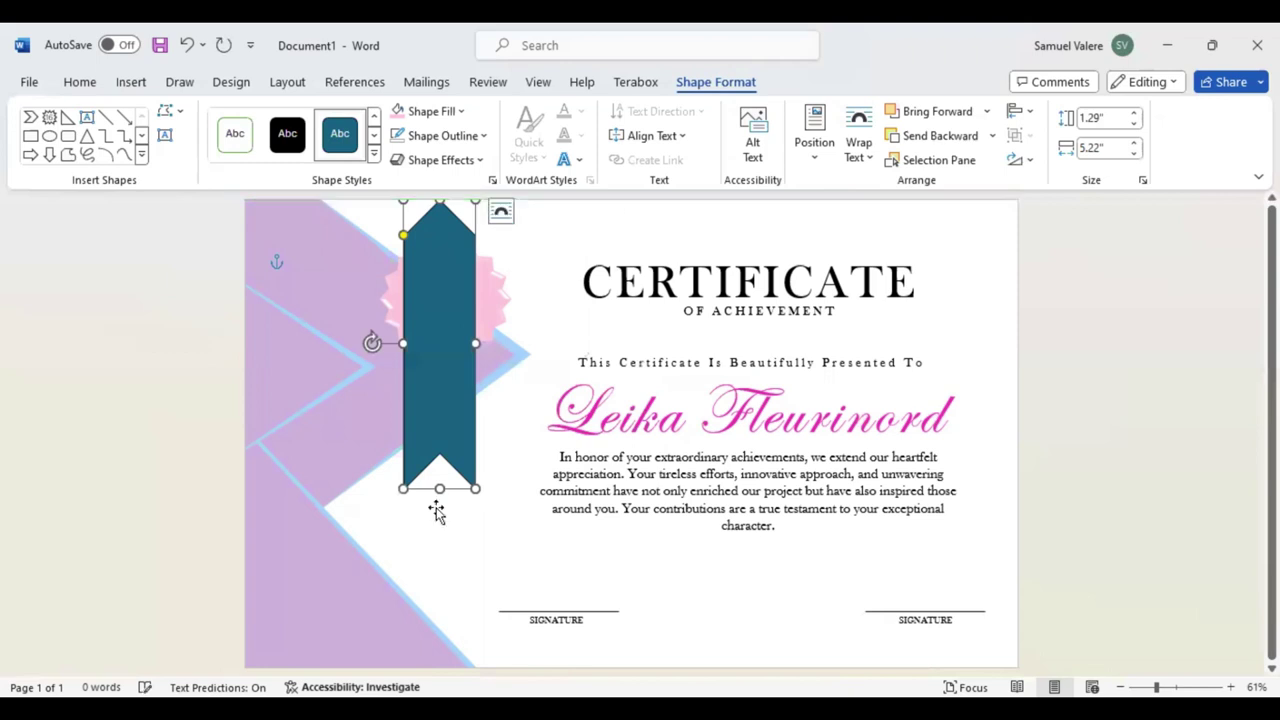
{"action": "left_click_drag", "start_coordinate": [438, 487], "coordinate": [443, 415]}
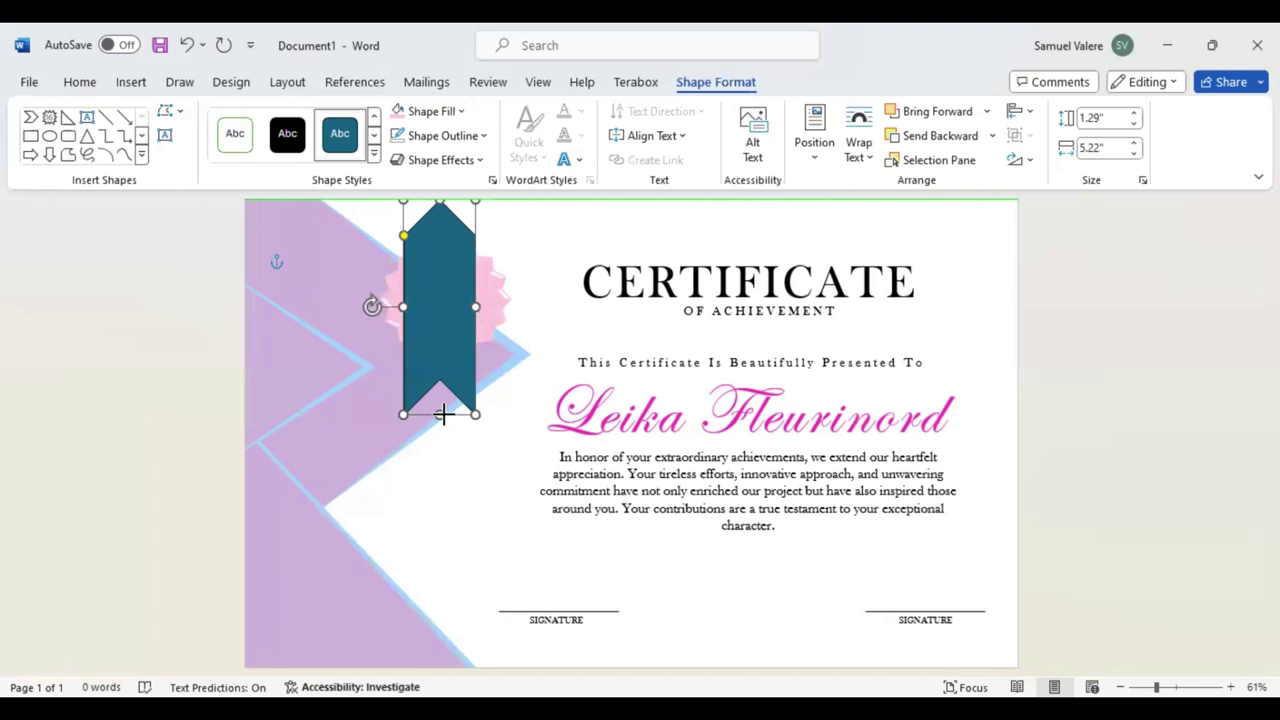
{"action": "left_click_drag", "start_coordinate": [437, 329], "coordinate": [440, 325]}
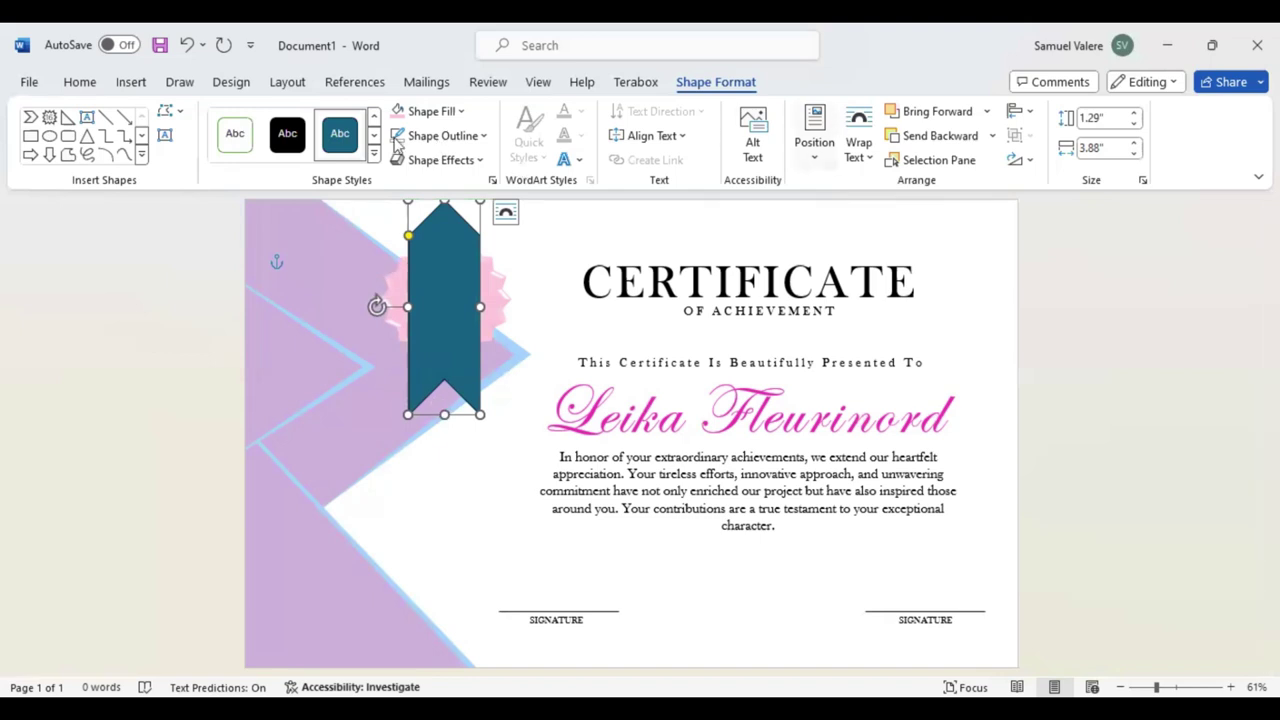
Send the ribbon behind the pink seal and try light blue, pink and gold fills
{"action": "left_click", "coordinate": [928, 146]}
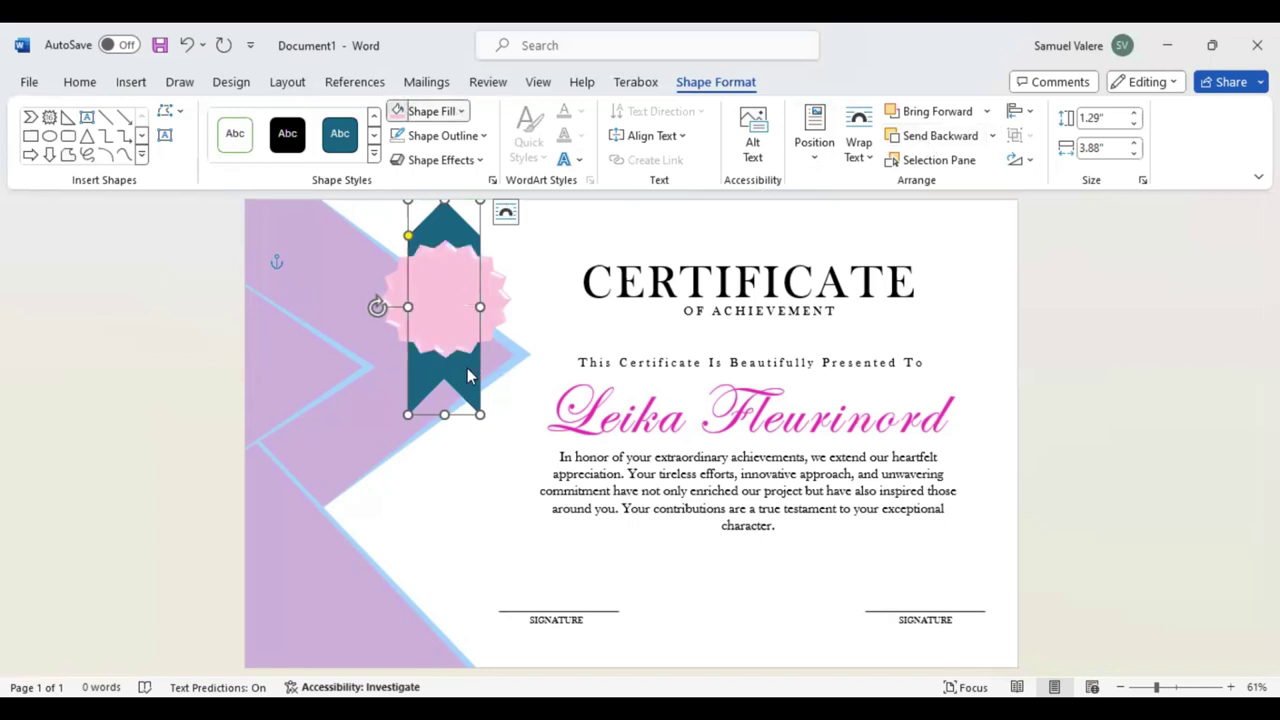
{"action": "left_click", "coordinate": [435, 111]}
{"action": "left_click", "coordinate": [444, 384]}
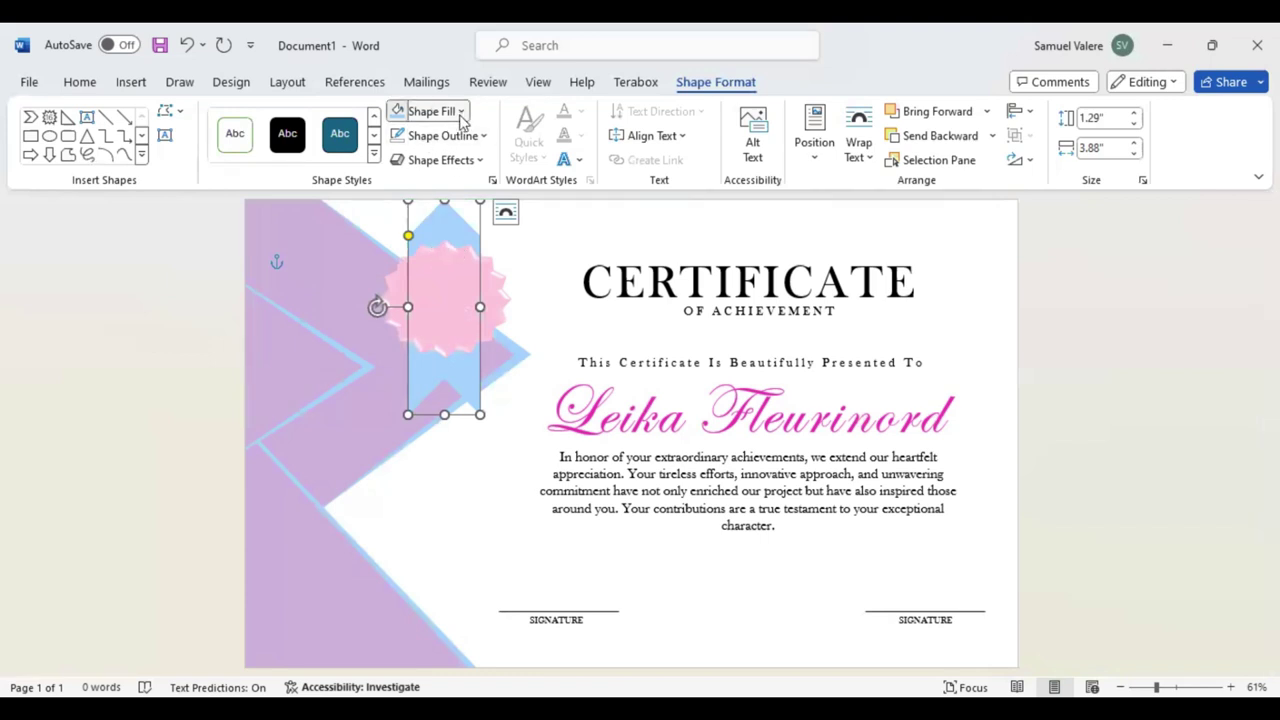
{"action": "left_click", "coordinate": [460, 112]}
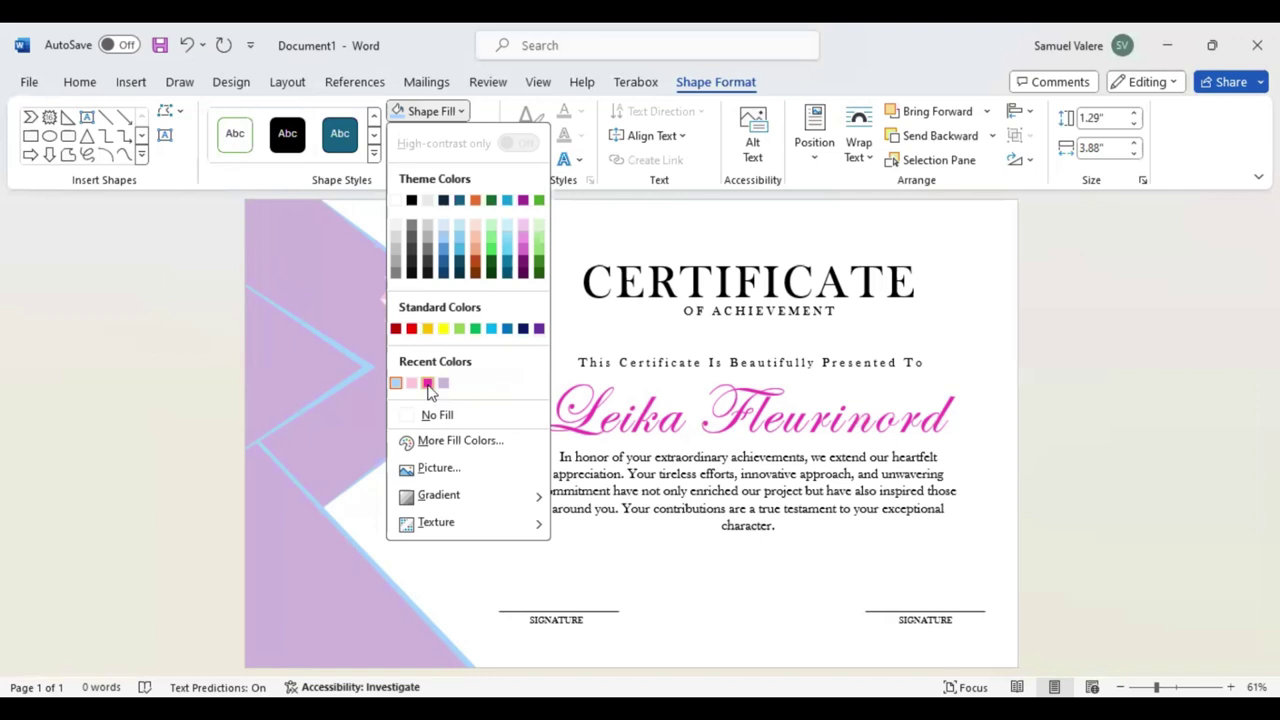
{"action": "left_click", "coordinate": [462, 116]}
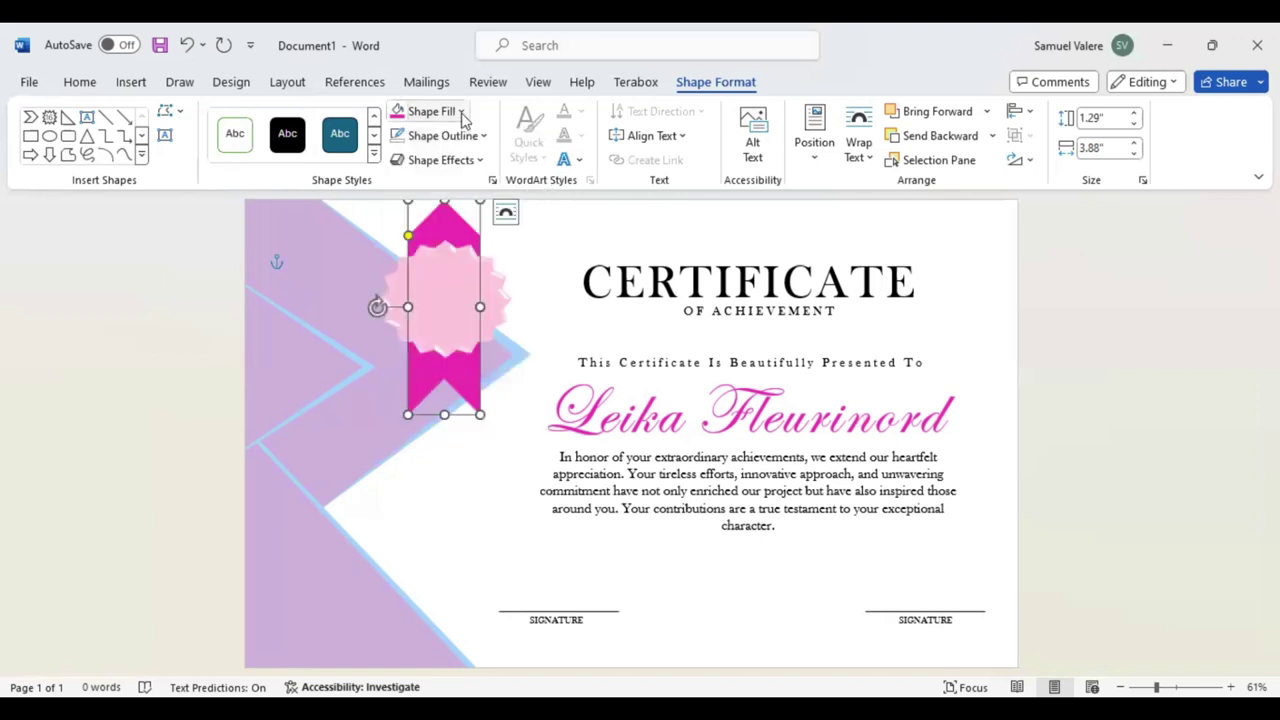
{"action": "left_click", "coordinate": [462, 114]}
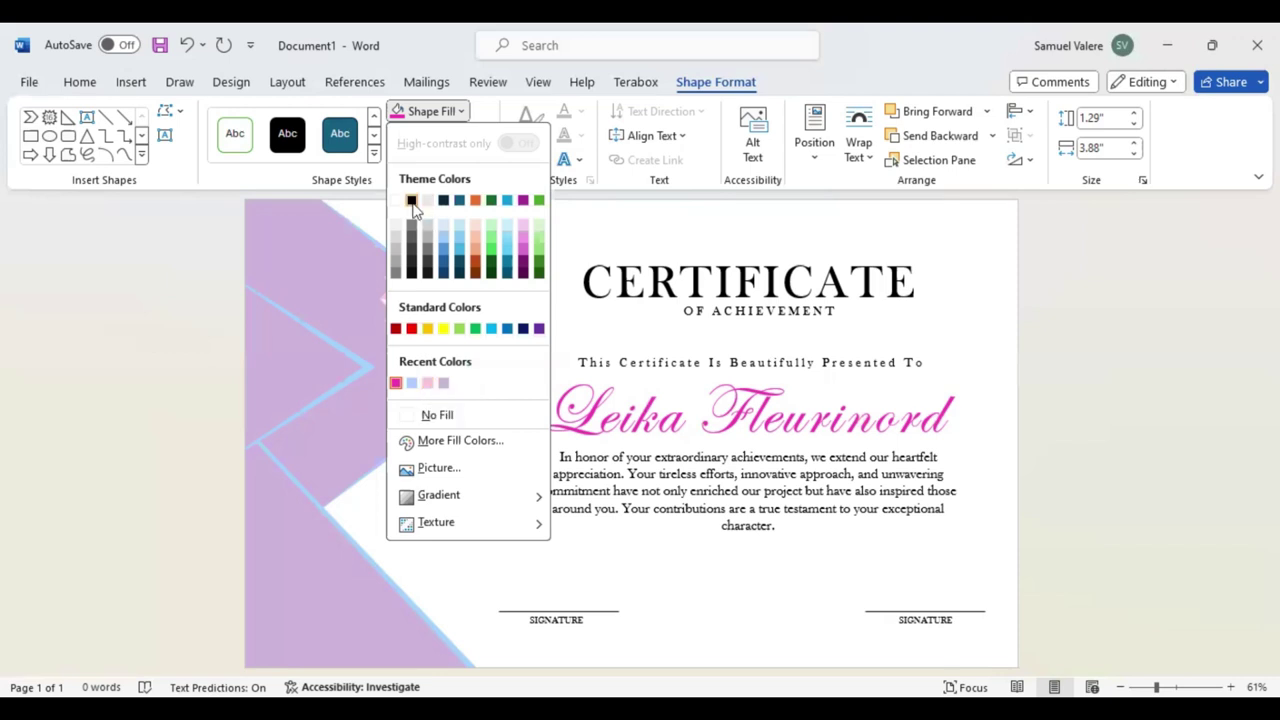
{"action": "left_click", "coordinate": [427, 328]}
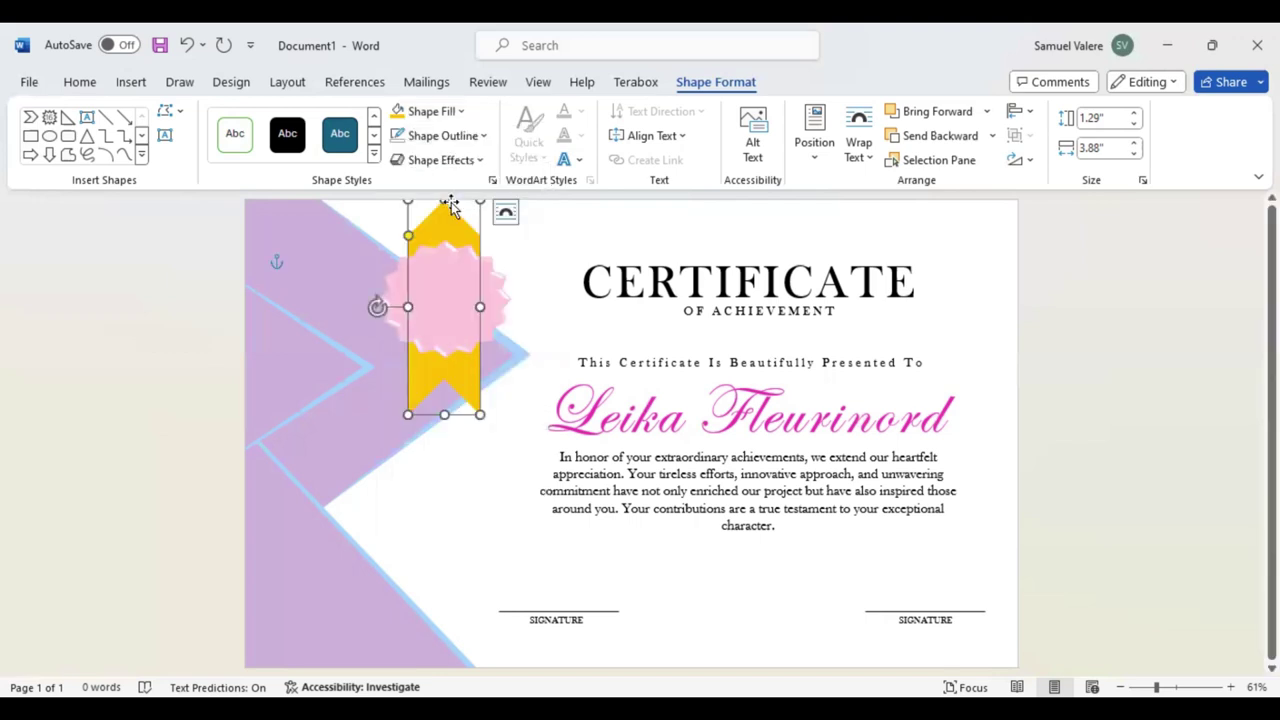
Shorten the ribbon from its top to 2.95" and fill it black
{"action": "left_click_drag", "start_coordinate": [443, 200], "coordinate": [444, 250]}
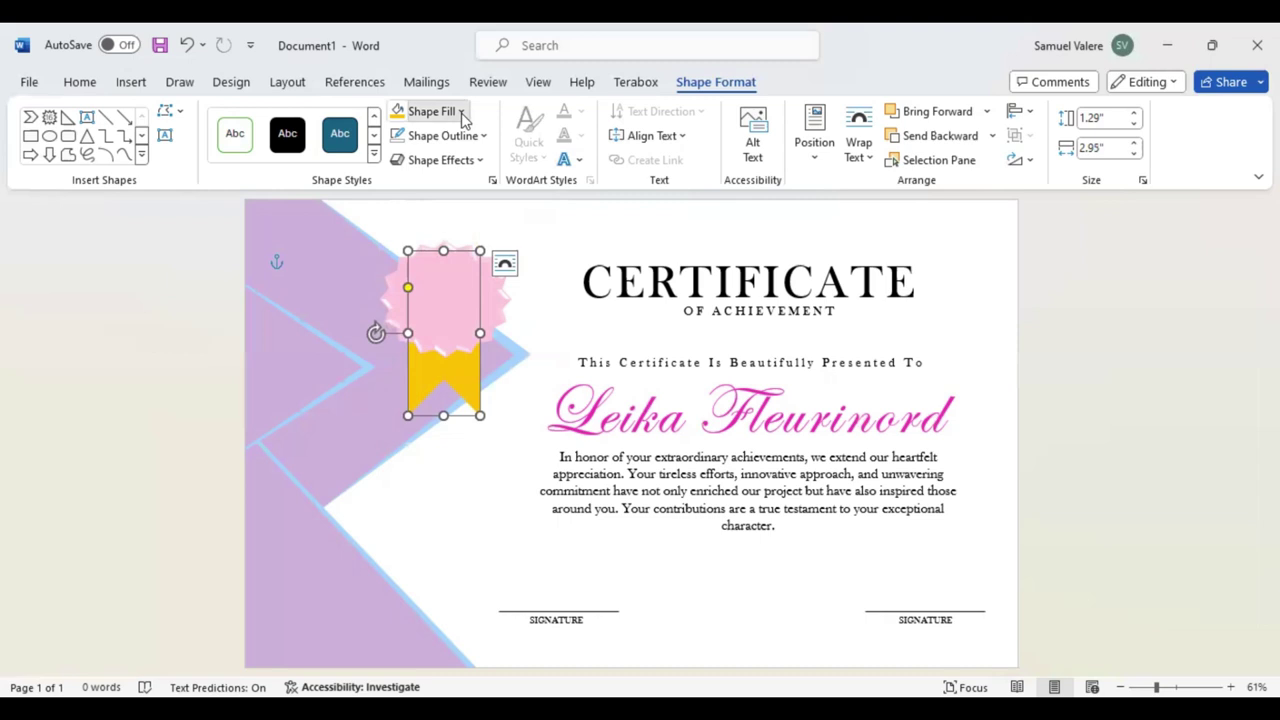
{"action": "left_click", "coordinate": [455, 112]}
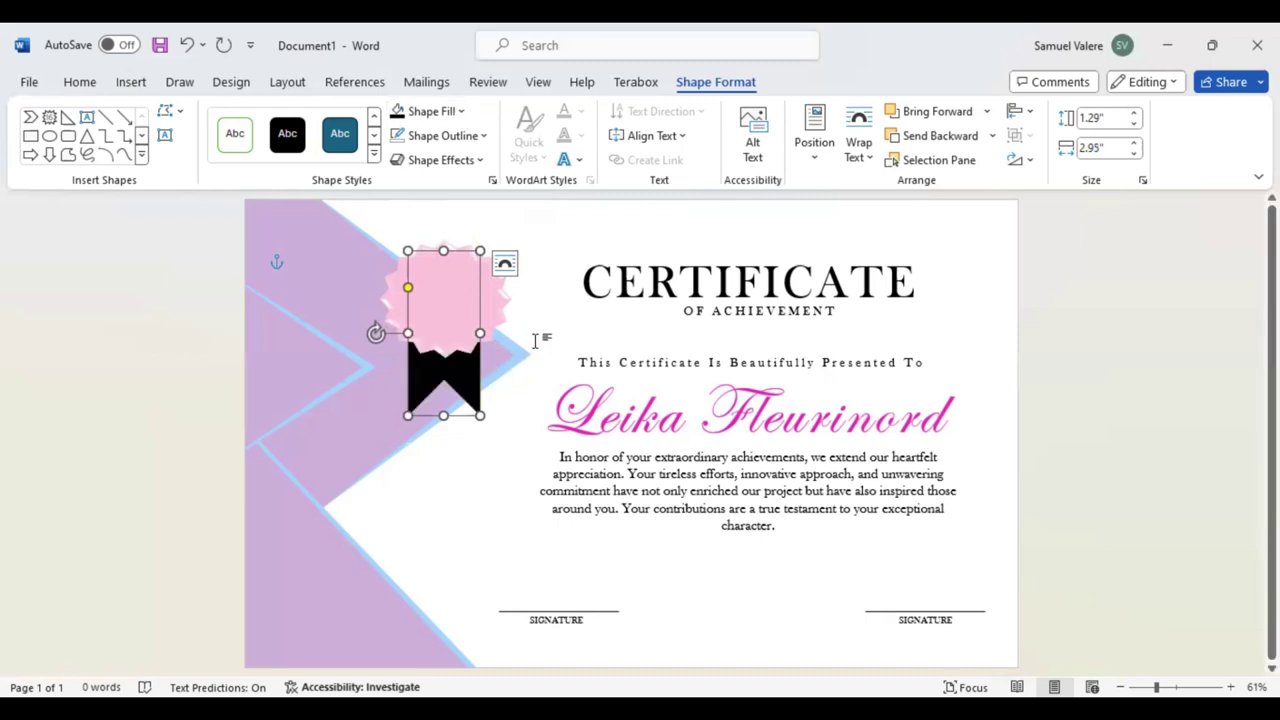
{"action": "left_click", "coordinate": [490, 300]}
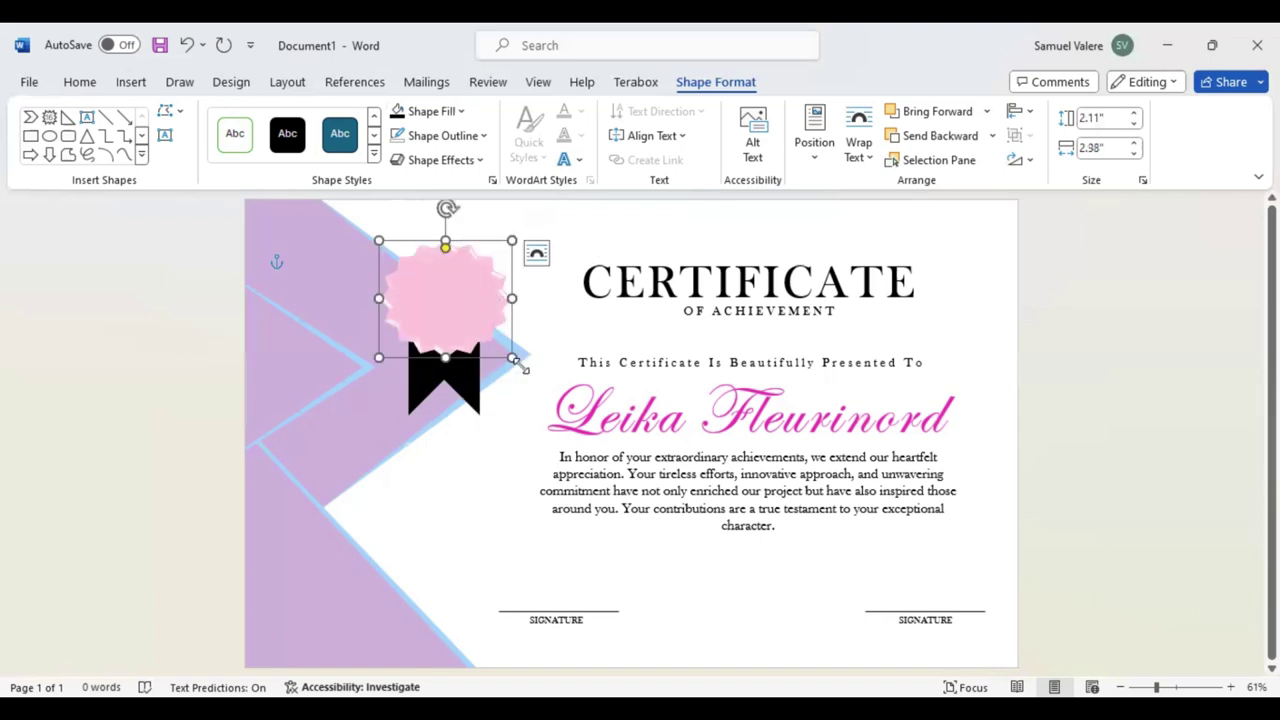
Shrink the seal to a light-blue starburst about 1.82" by 2.05", nudged slightly right
{"action": "mouse_move", "coordinate": [514, 360]}
{"action": "left_mouse_down"}
{"action": "mouse_move", "coordinate": [493, 336]}
{"action": "mouse_move", "coordinate": [498, 350]}
{"action": "left_mouse_up"}
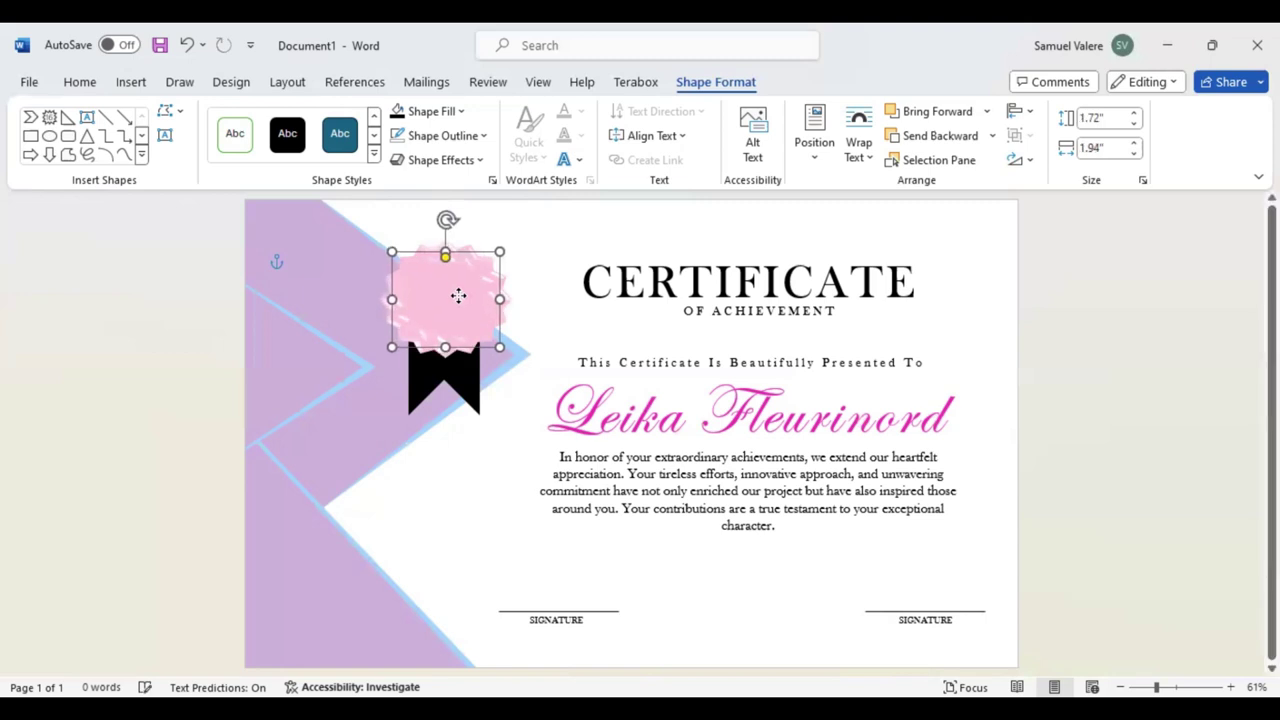
{"action": "left_click_drag", "start_coordinate": [458, 300], "coordinate": [438, 298]}
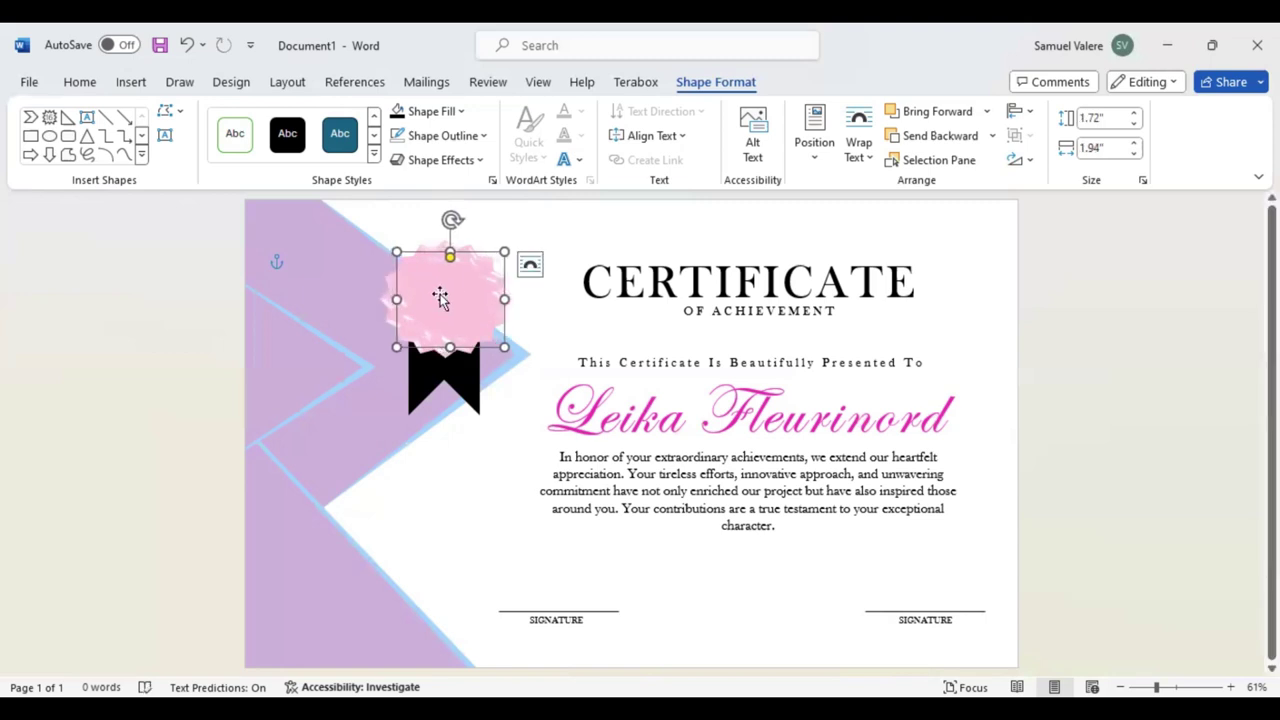
{"action": "left_click", "coordinate": [461, 112]}
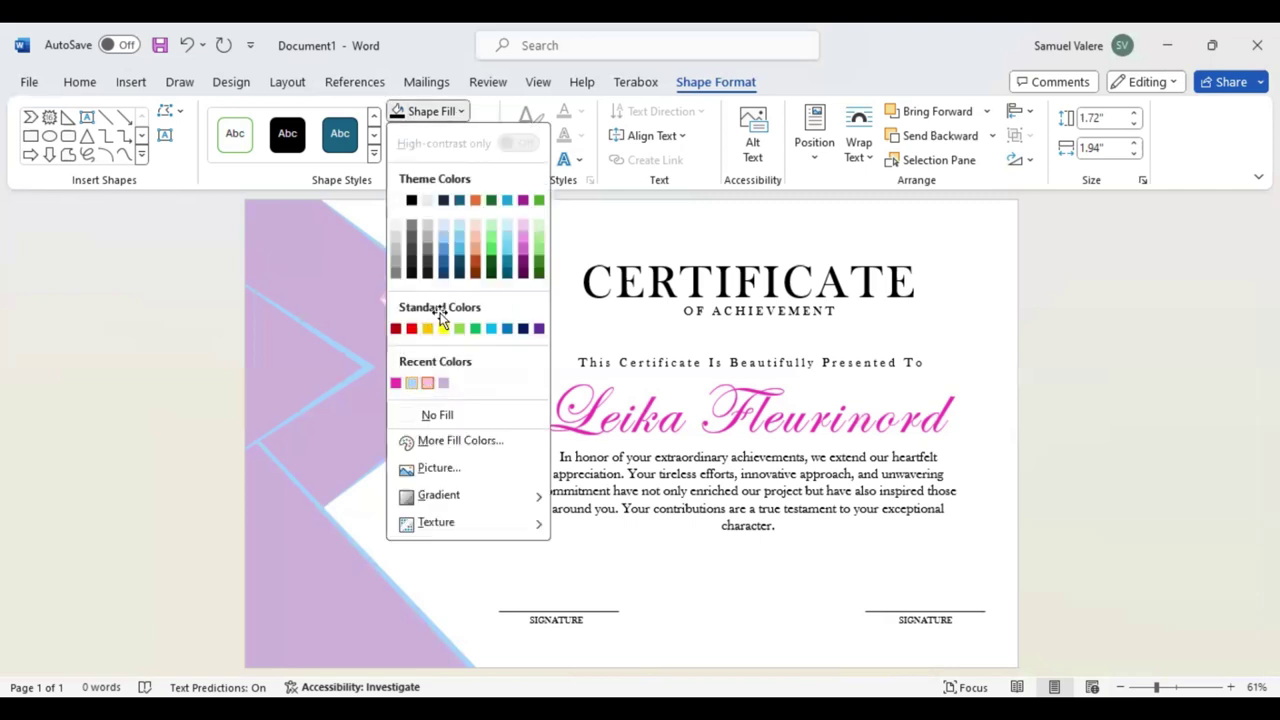
{"action": "key", "text": "Escape"}
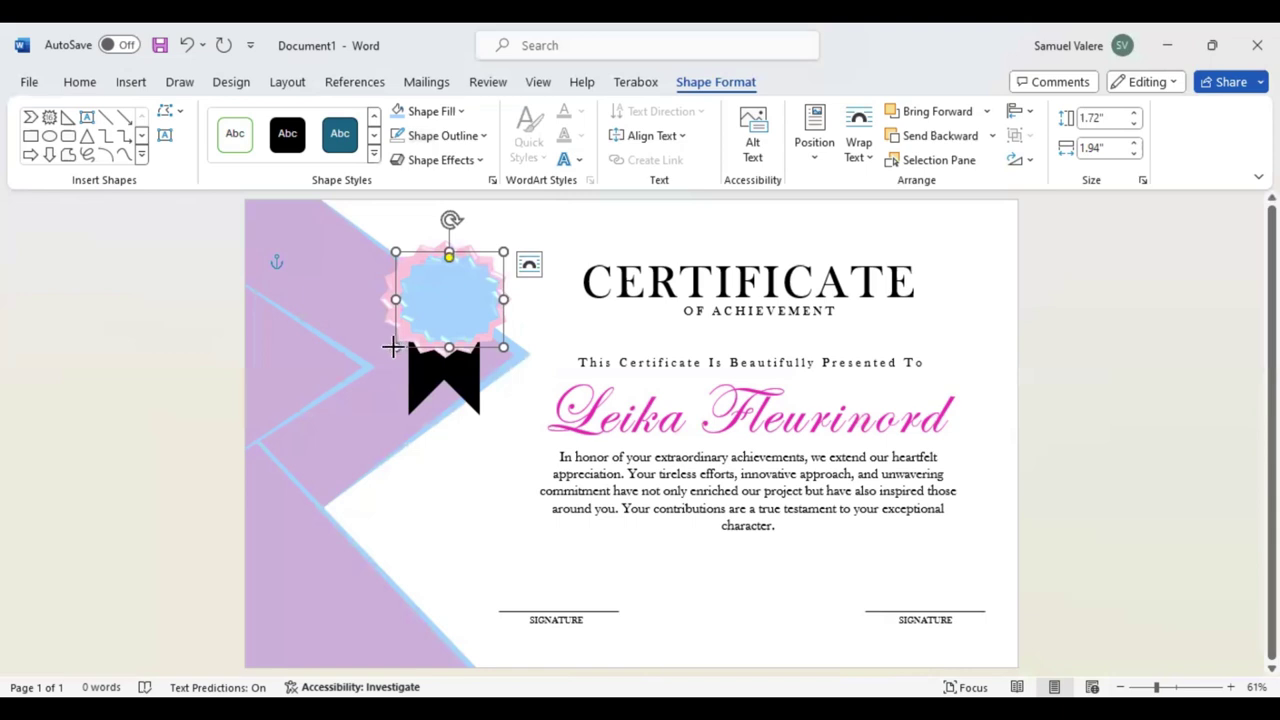
{"action": "left_click_drag", "start_coordinate": [396, 347], "coordinate": [389, 352]}
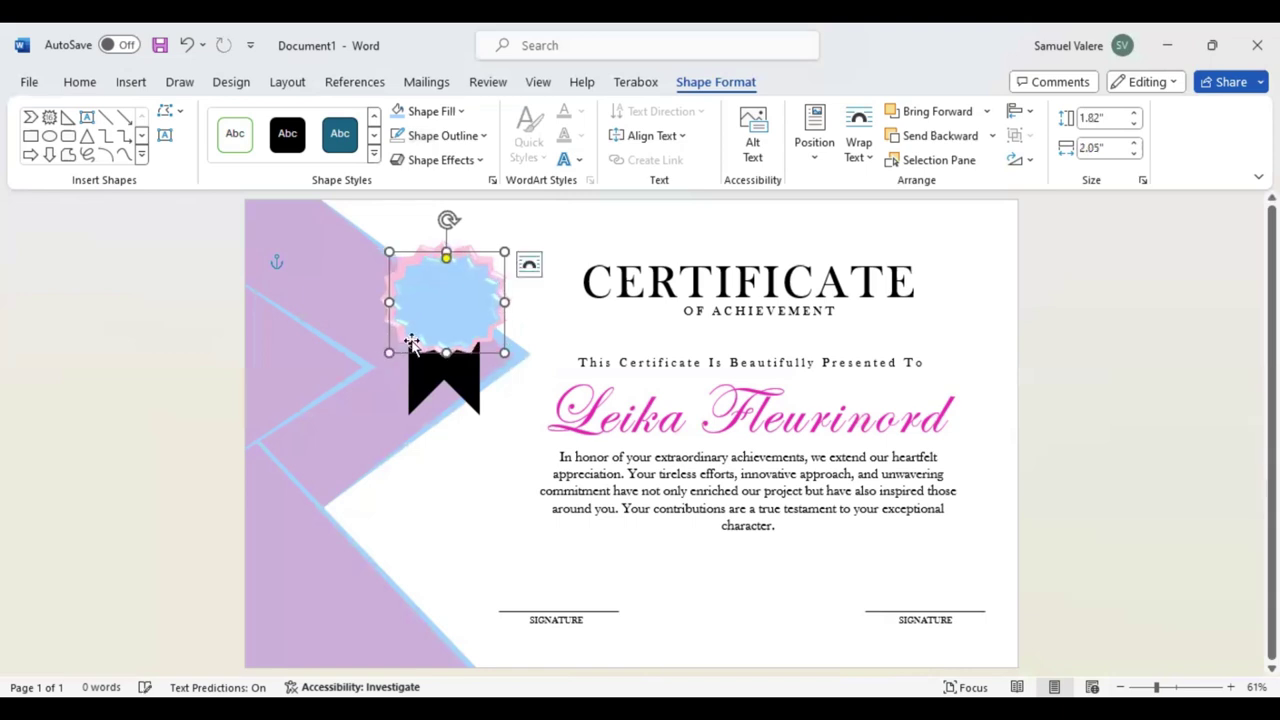
{"action": "key", "text": "ctrl+z"}
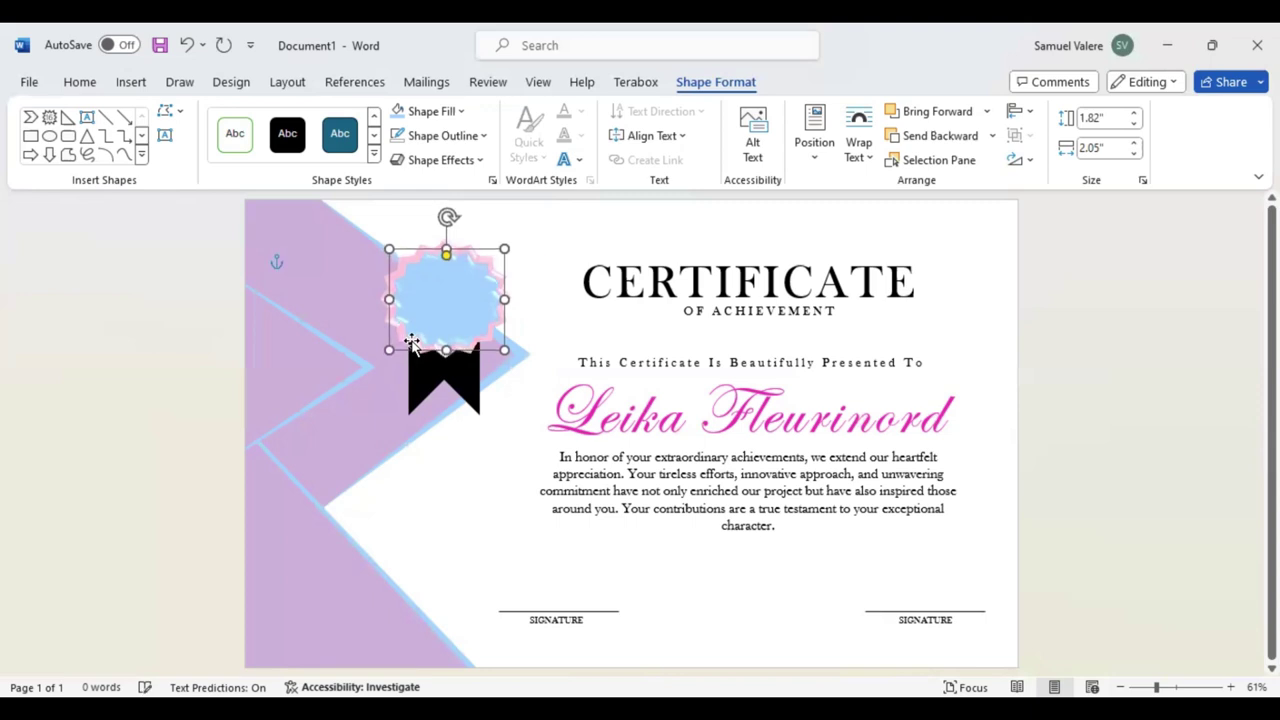